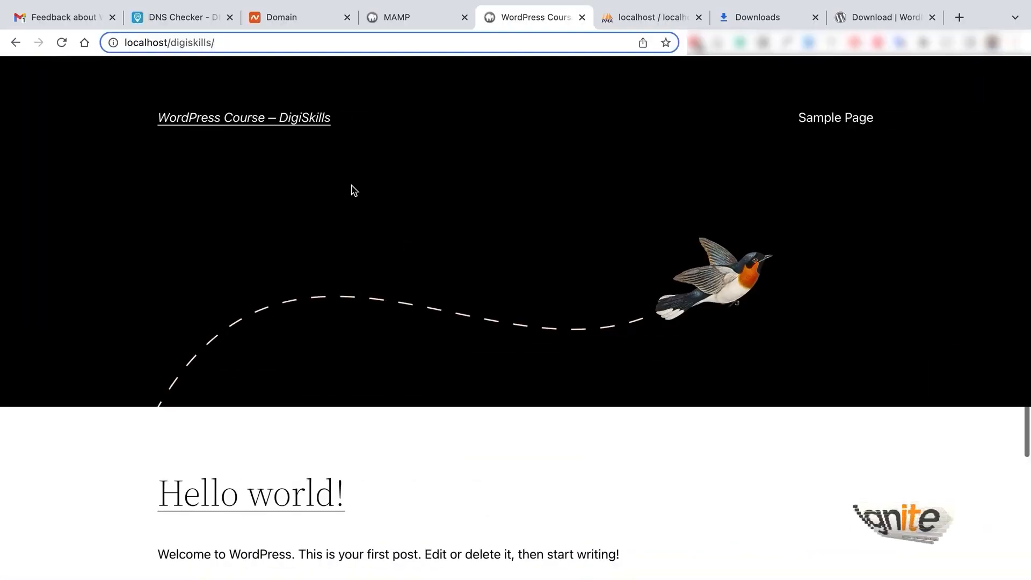
key(Return)
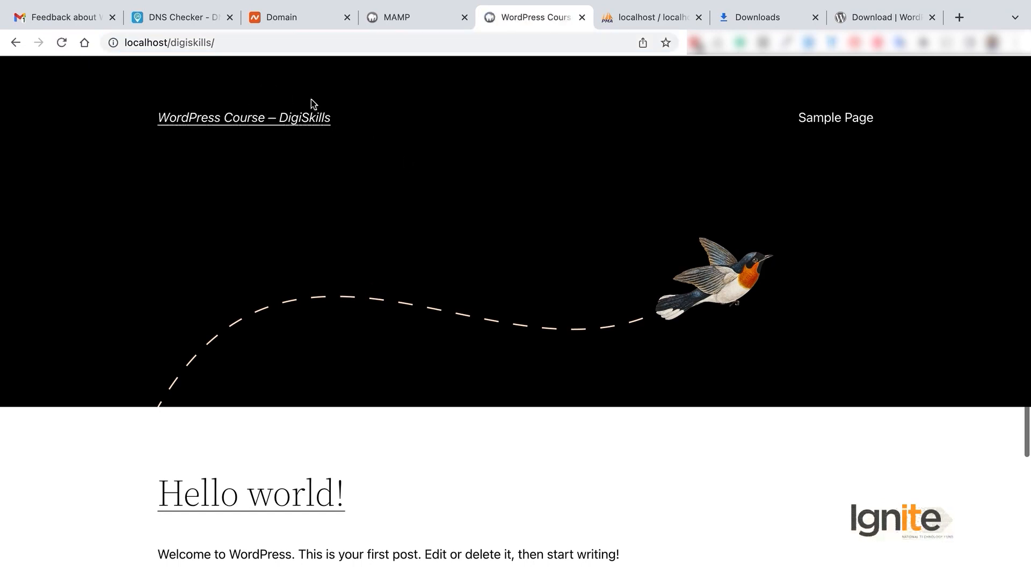
click(152, 41)
click(193, 43)
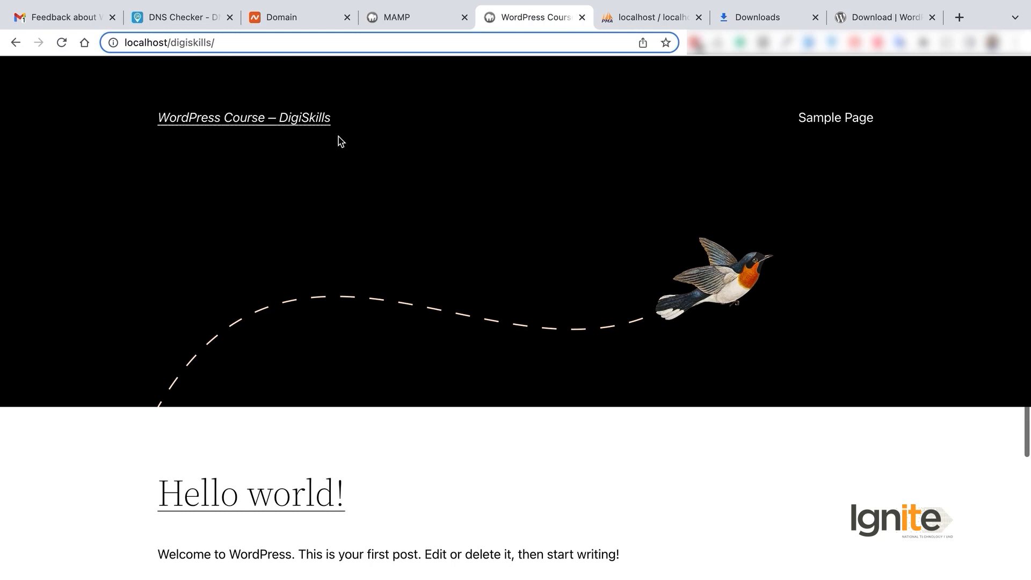
scroll(582, 237, down, 5)
scroll(581, 237, up, 5)
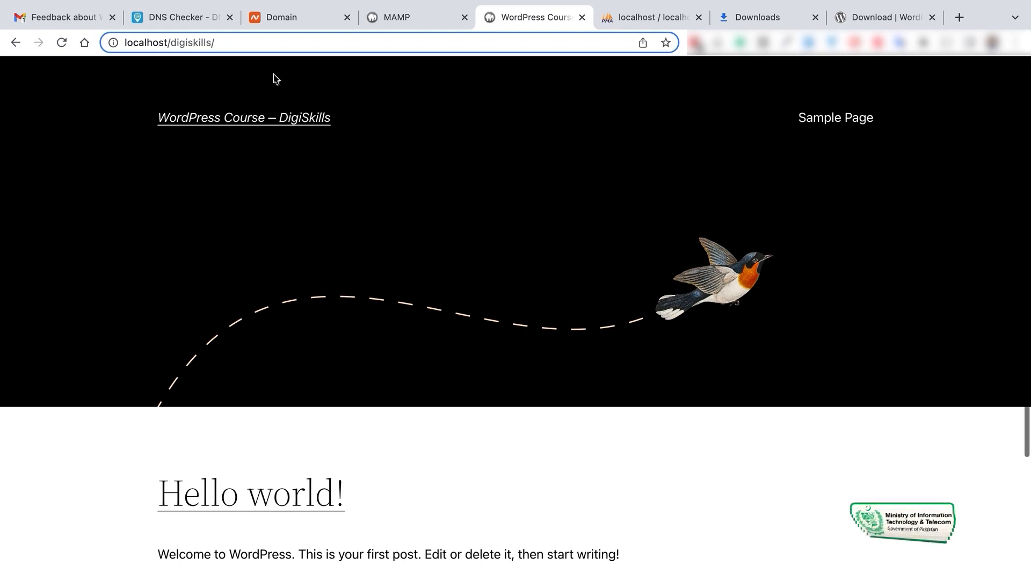
click(257, 51)
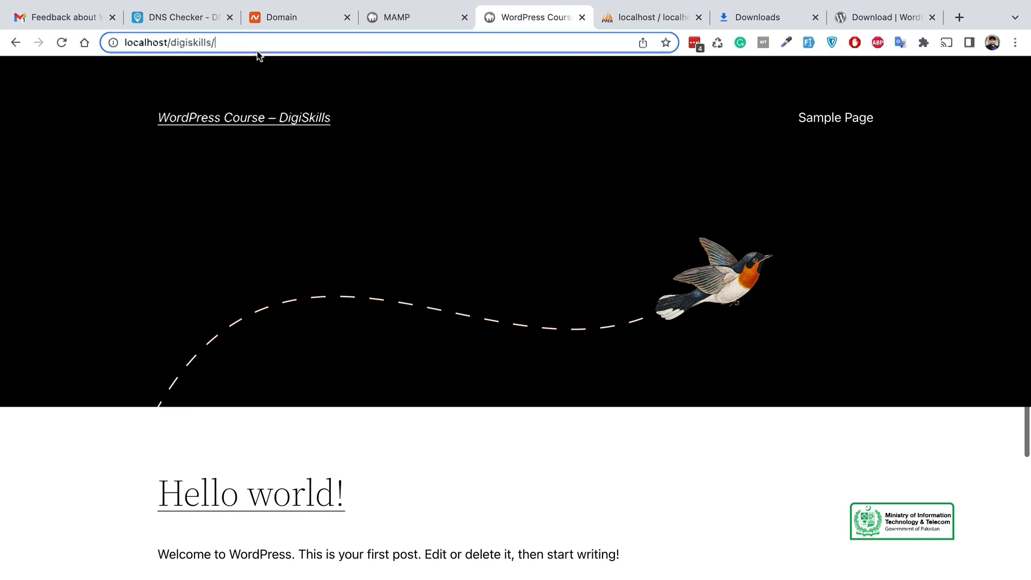
Load the login page at localhost/digiskills/wp-login.php
text(wp-)
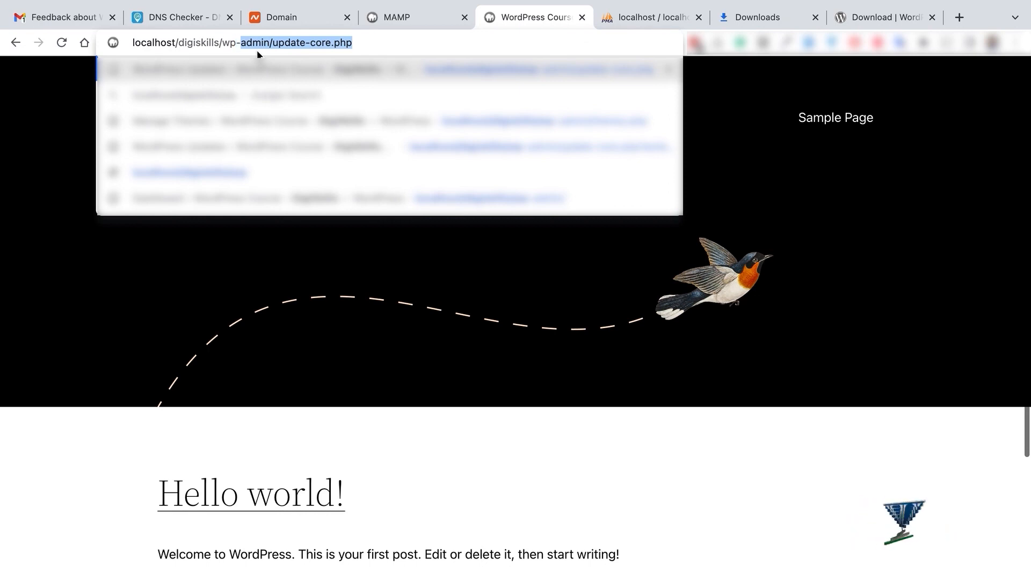
text(loh)
key(BackSpace)
text(gin.)
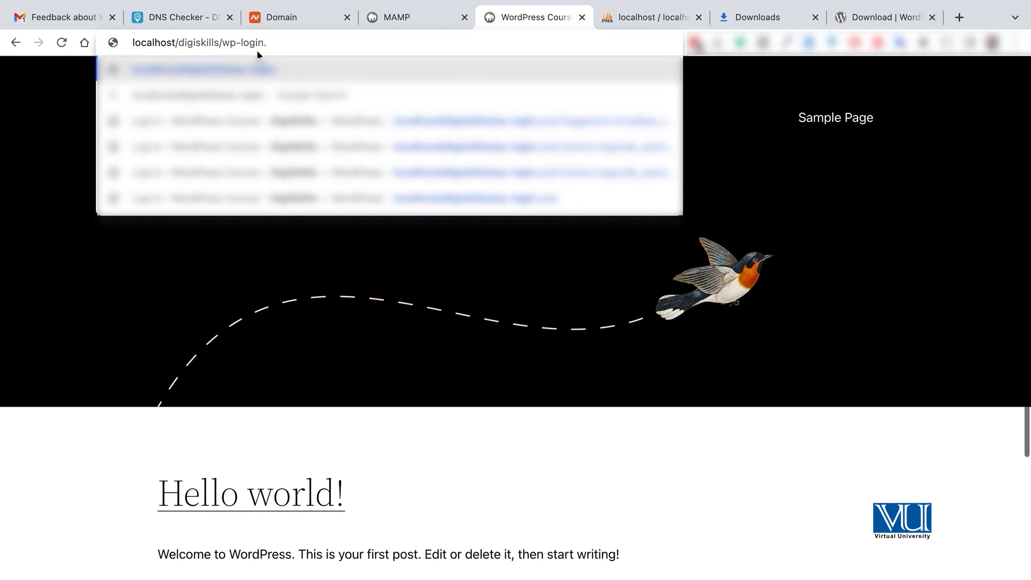
text(php)
key(Return)
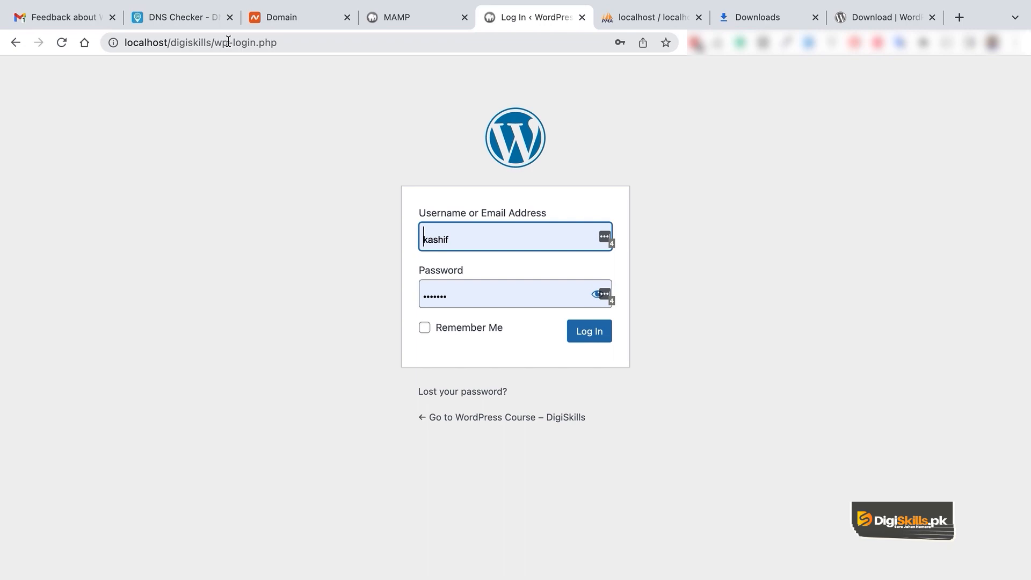
Go to localhost/digiskills/wp-admin and sign in using the saved login
drag(234, 43, 279, 41)
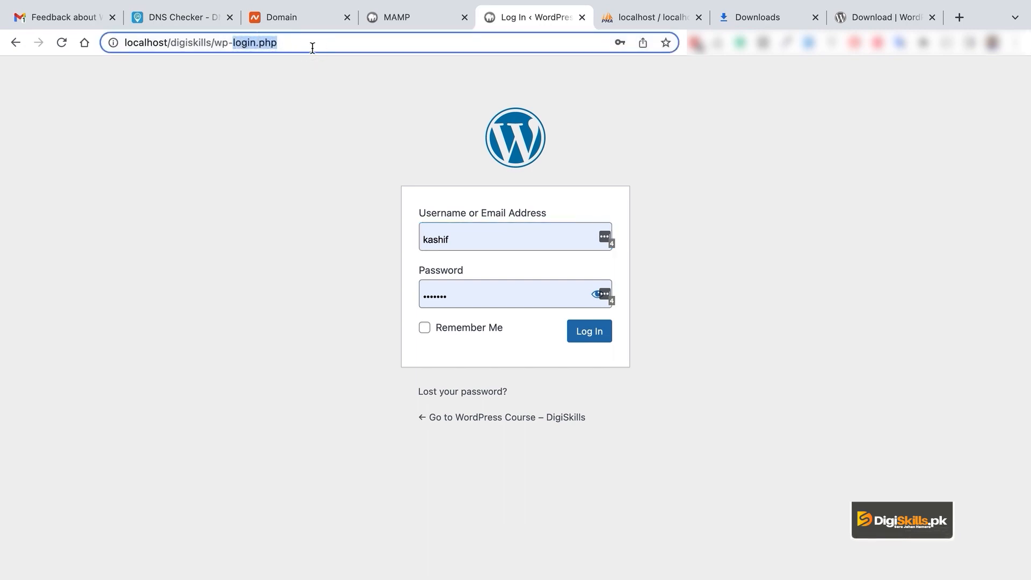
text(admin)
key(Delete)
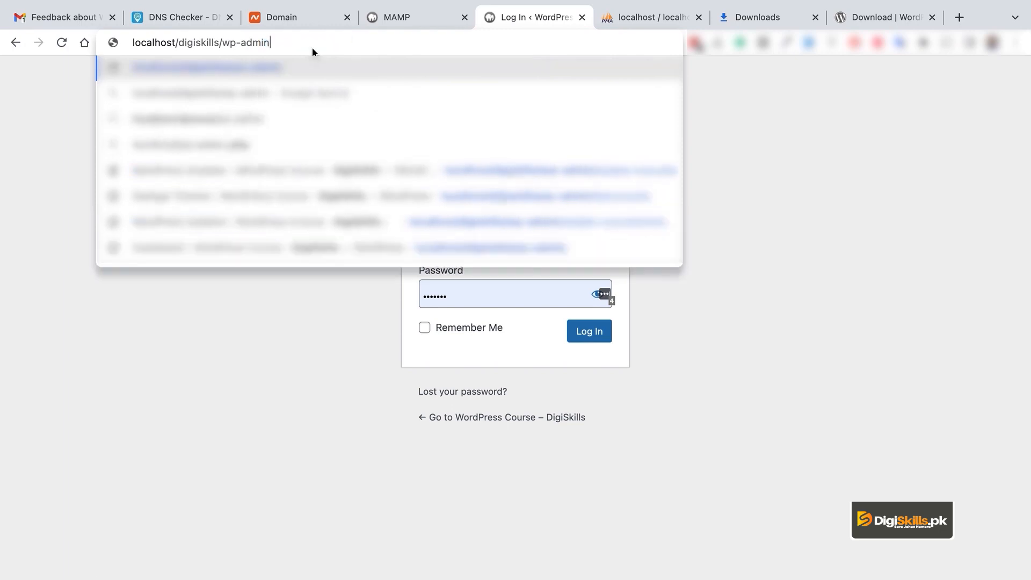
key(Return)
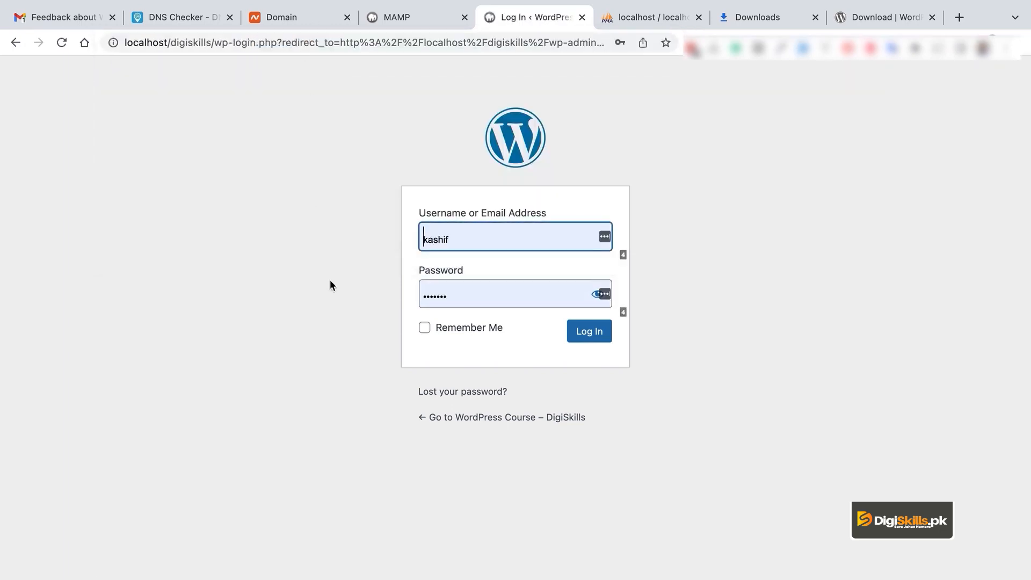
click(484, 237)
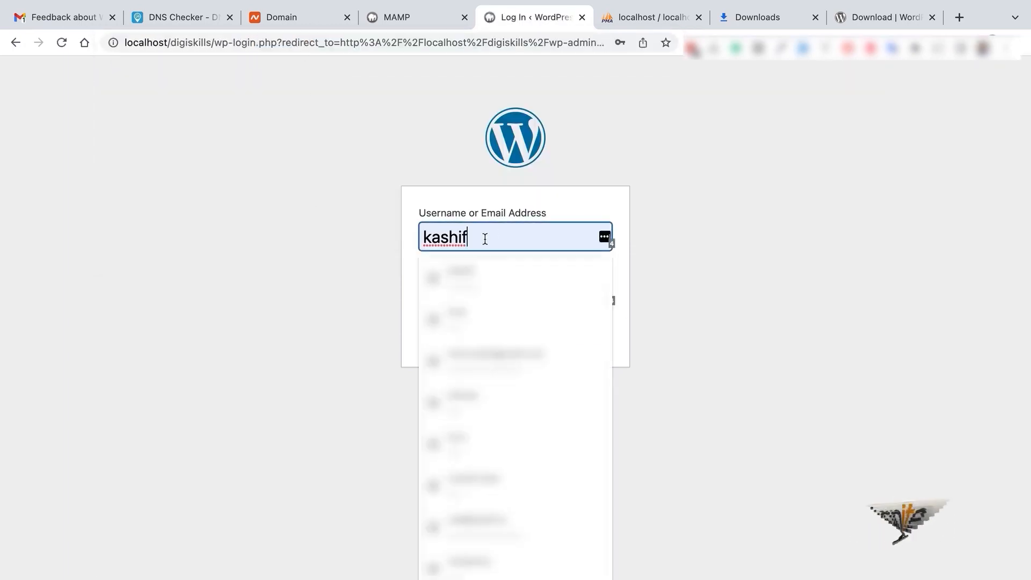
click(283, 254)
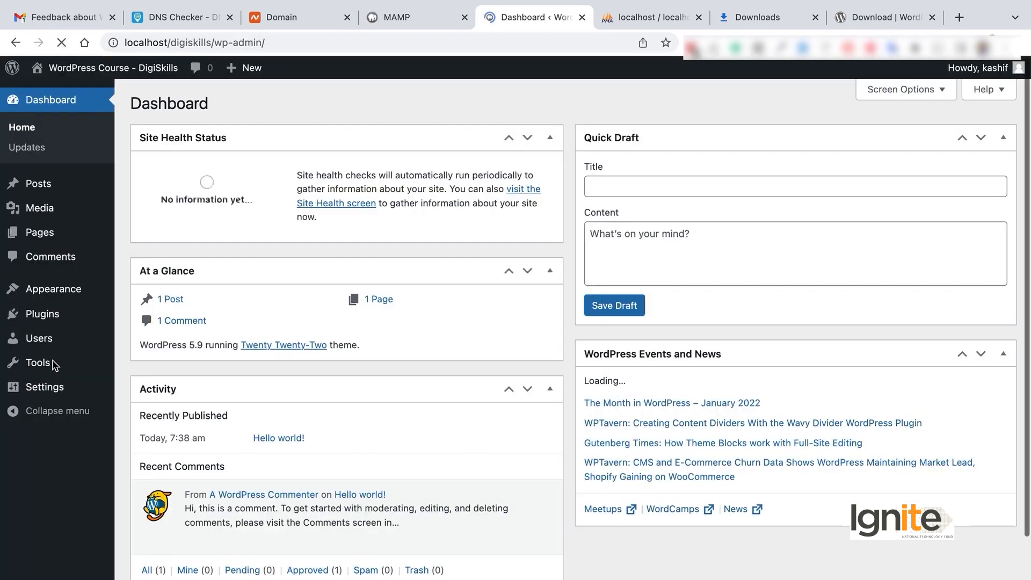
Look over the Dashboard widgets and Quick Draft box, then view Updates confirming version 5.9
scroll(402, 367, down, 1)
scroll(404, 369, up, 1)
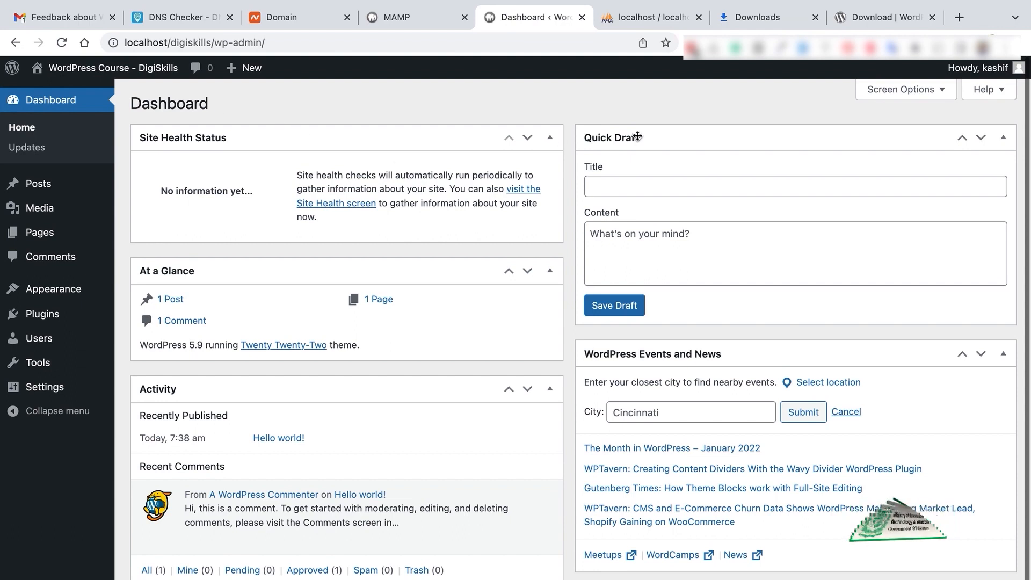
click(650, 187)
key(Tab)
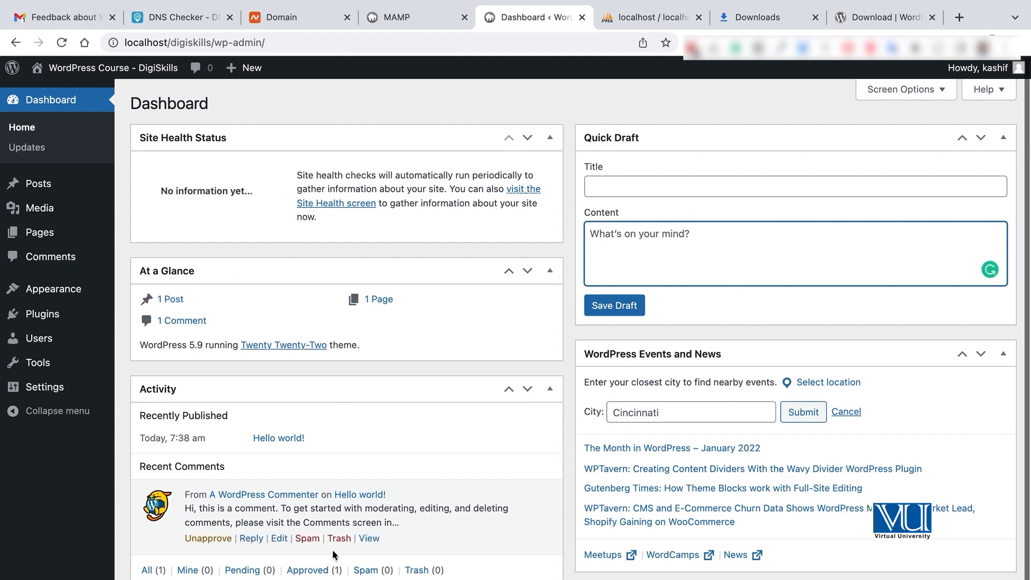
mouse_move(308, 537)
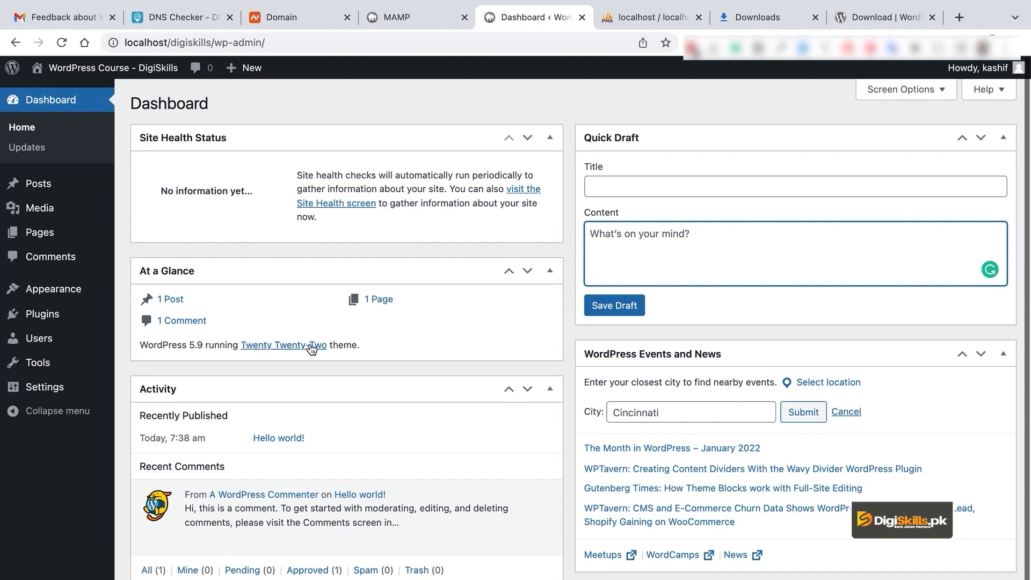
click(198, 344)
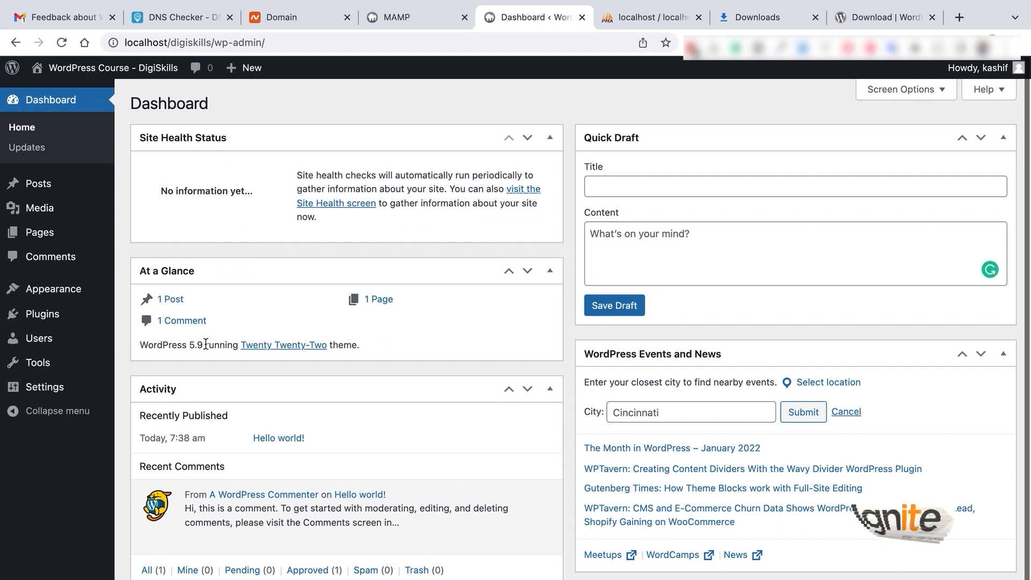
click(46, 149)
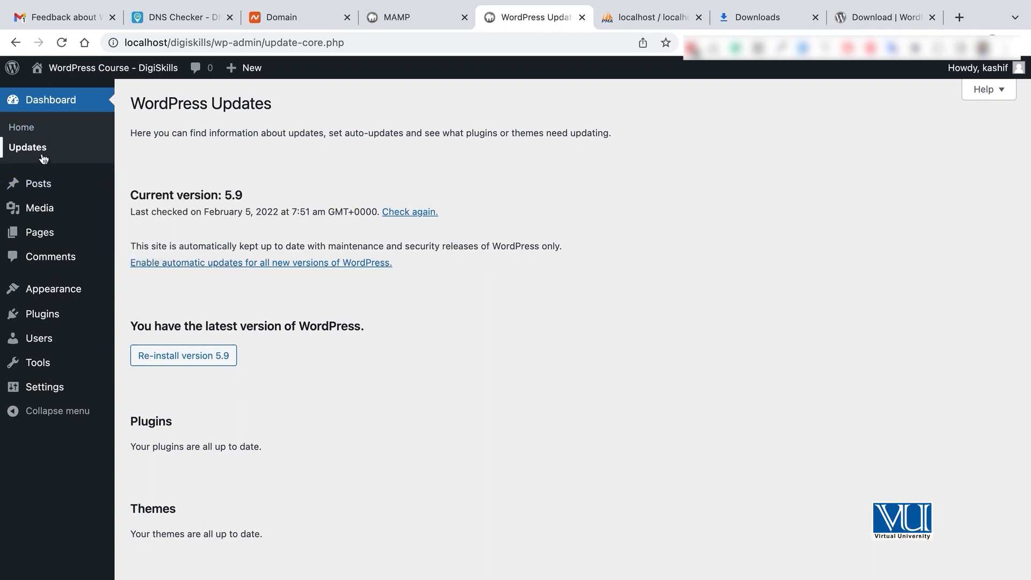
Review post Categories and Tags, then view the empty Media Library
mouse_move(46, 191)
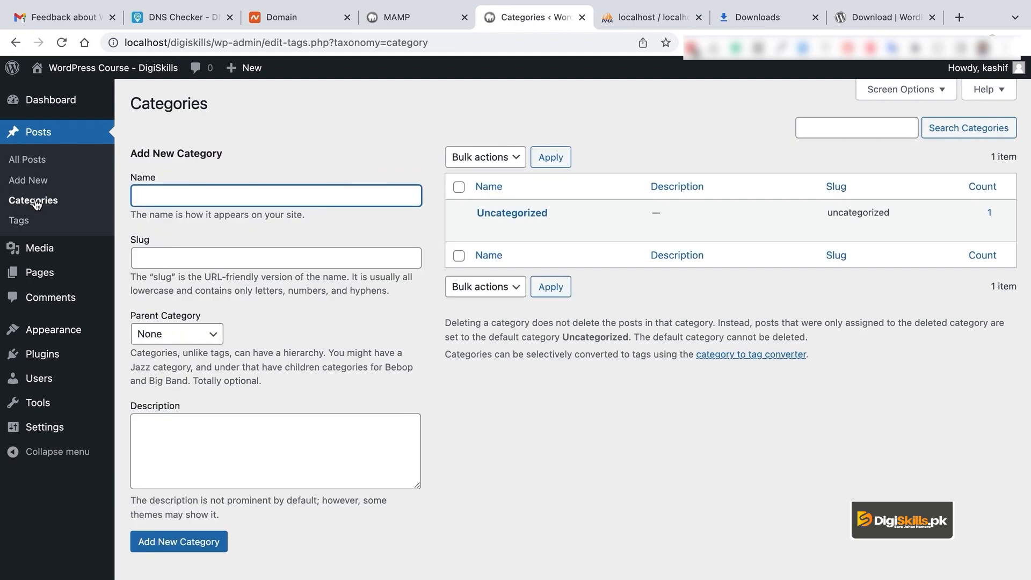
click(20, 221)
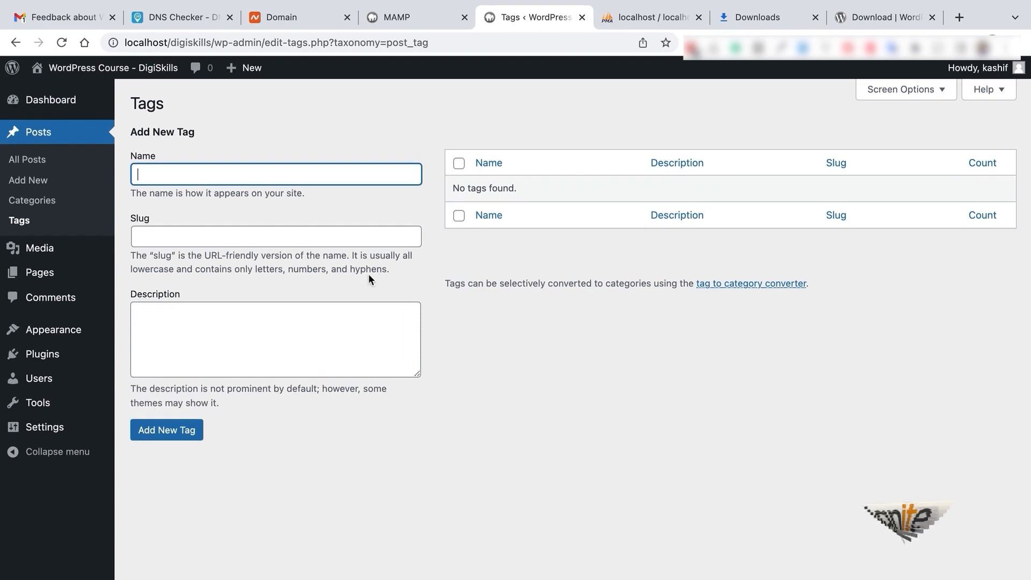
click(62, 256)
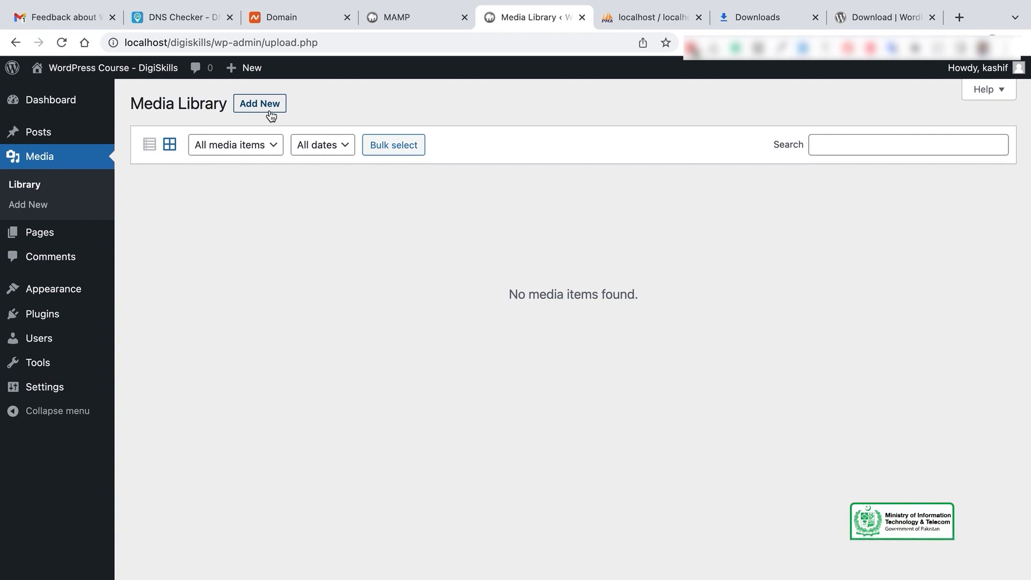
Reveal the Media upload area, then move on to the site's Pages list
click(271, 115)
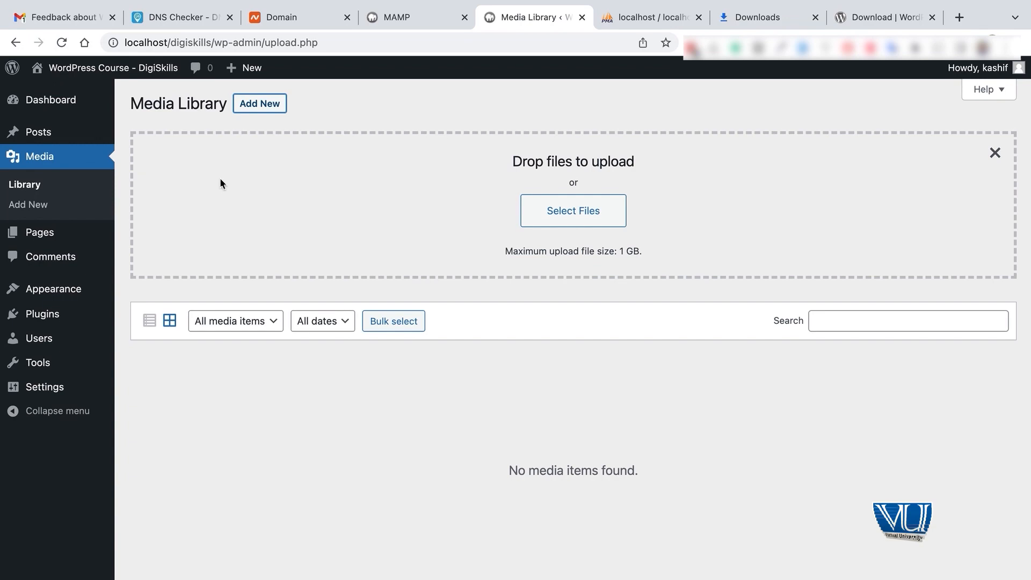
click(55, 241)
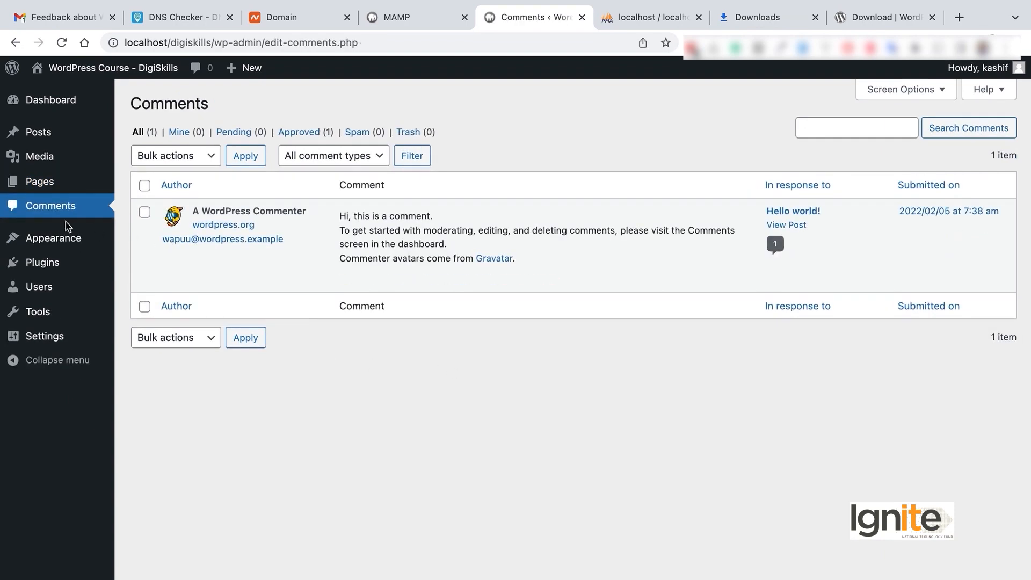
In Appearance > Themes, activate Twenty Twenty in place of Twenty Twenty-Two
mouse_move(67, 237)
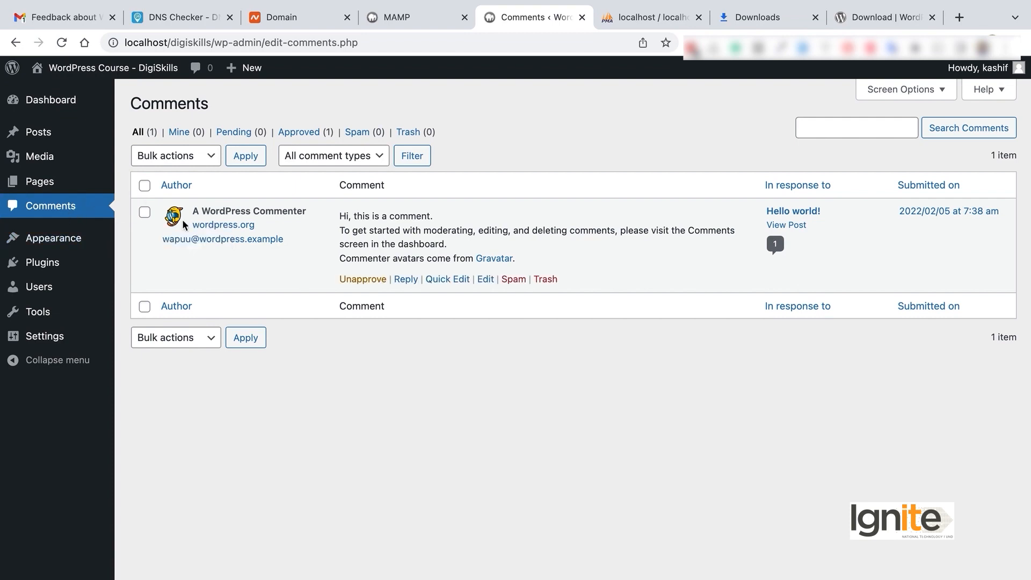
mouse_move(50, 285)
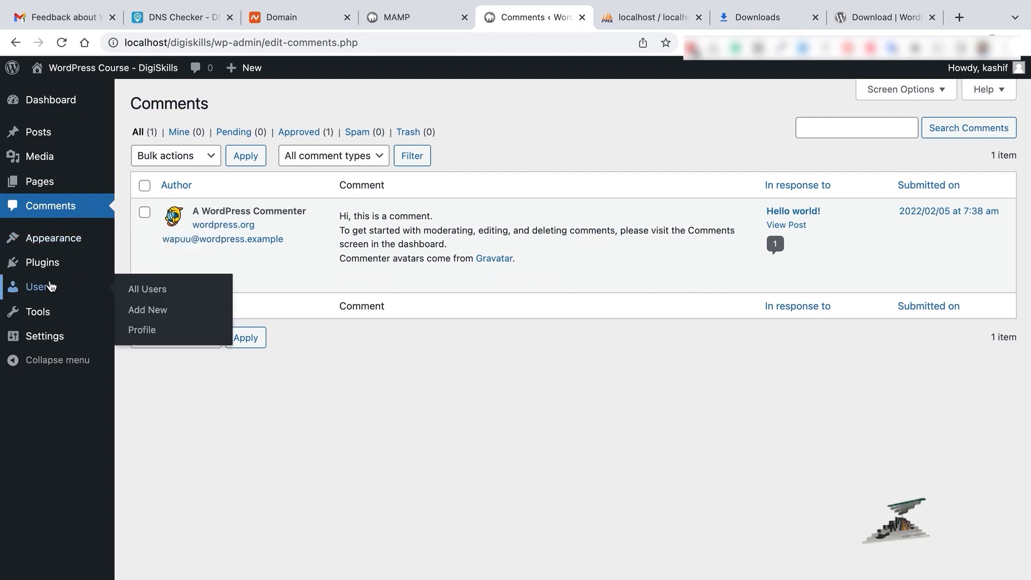
click(59, 238)
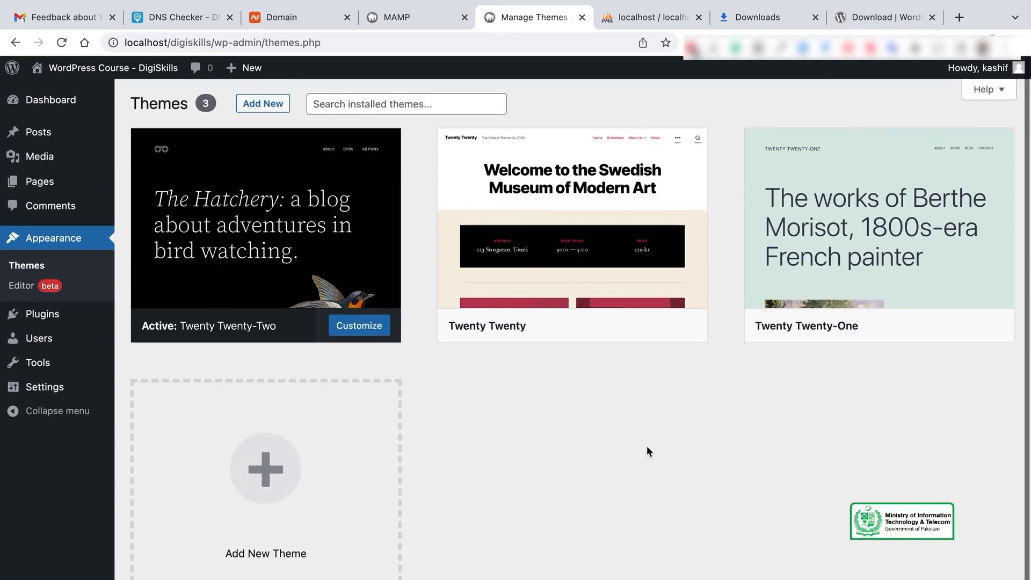
mouse_move(924, 273)
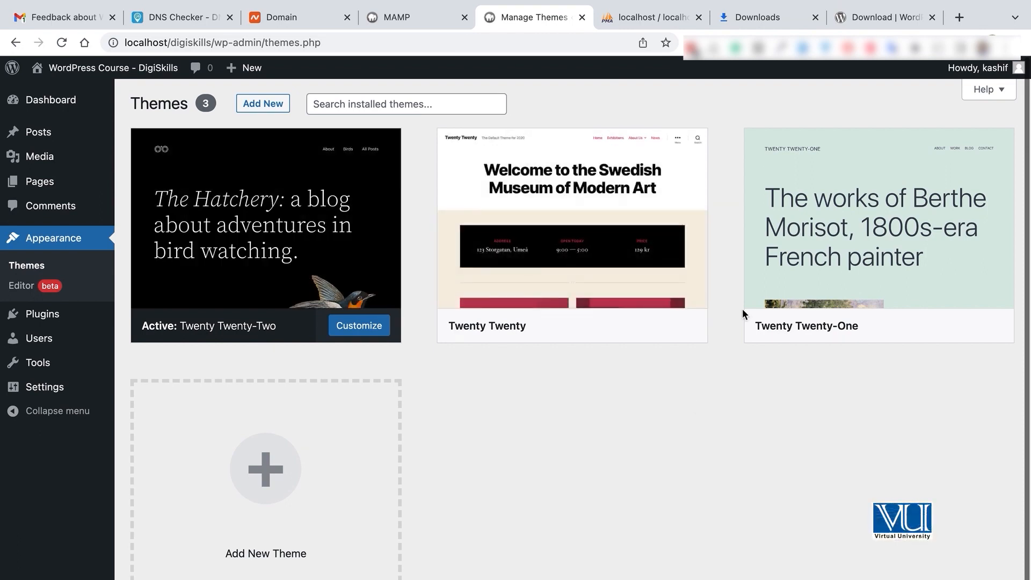
mouse_move(526, 215)
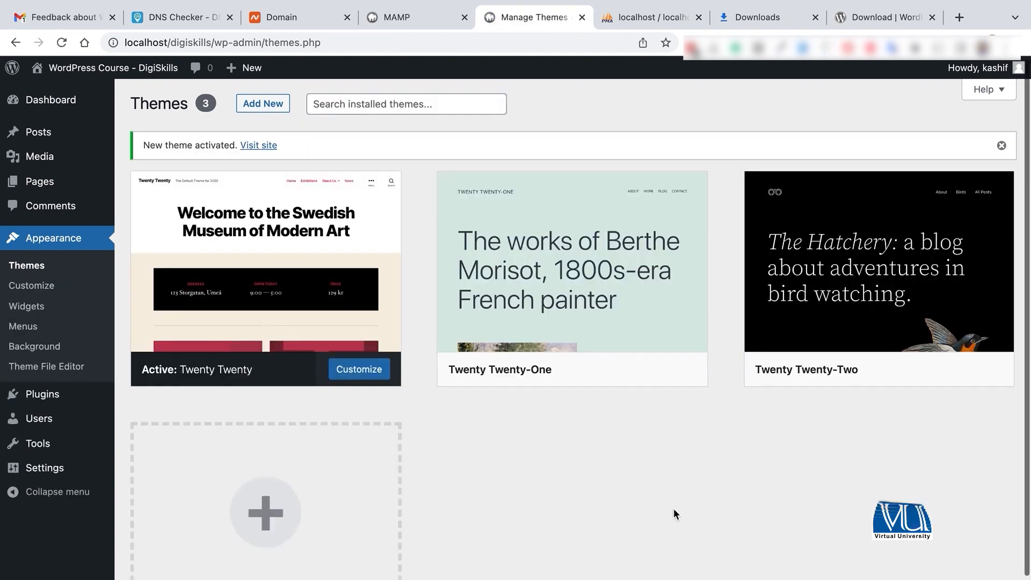
Activate the Twenty Twenty-Two theme
mouse_move(303, 221)
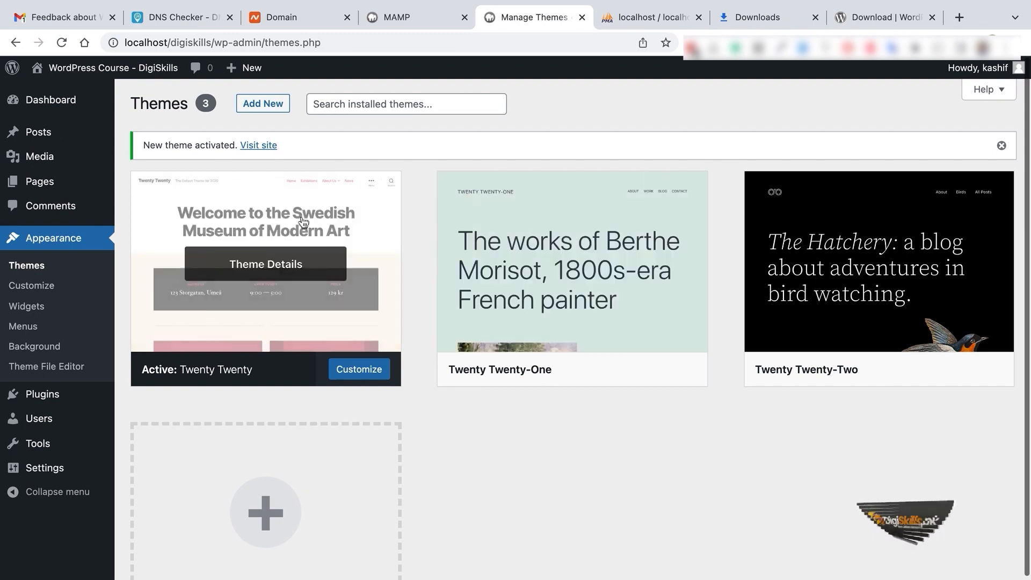
mouse_move(548, 202)
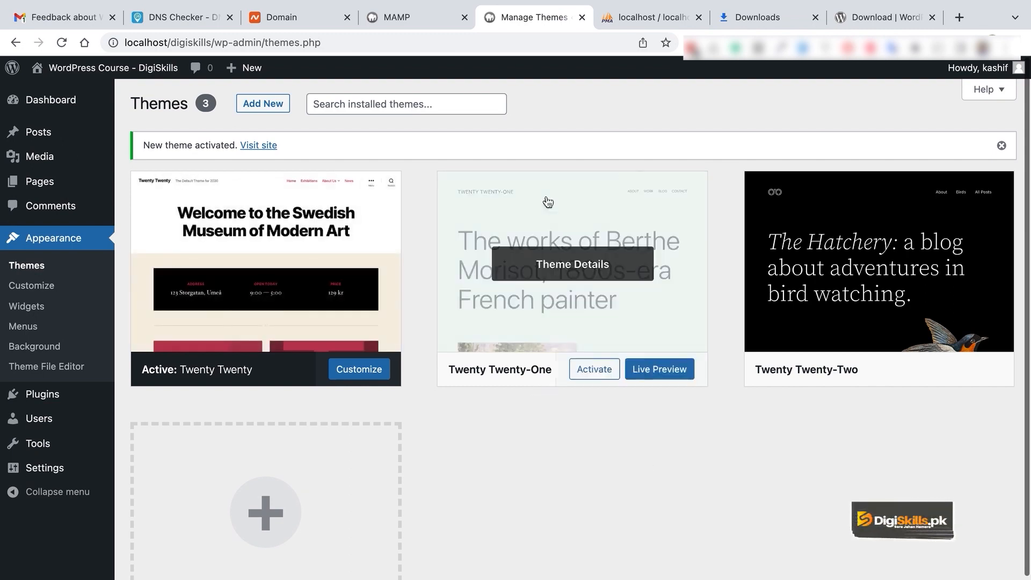
mouse_move(924, 201)
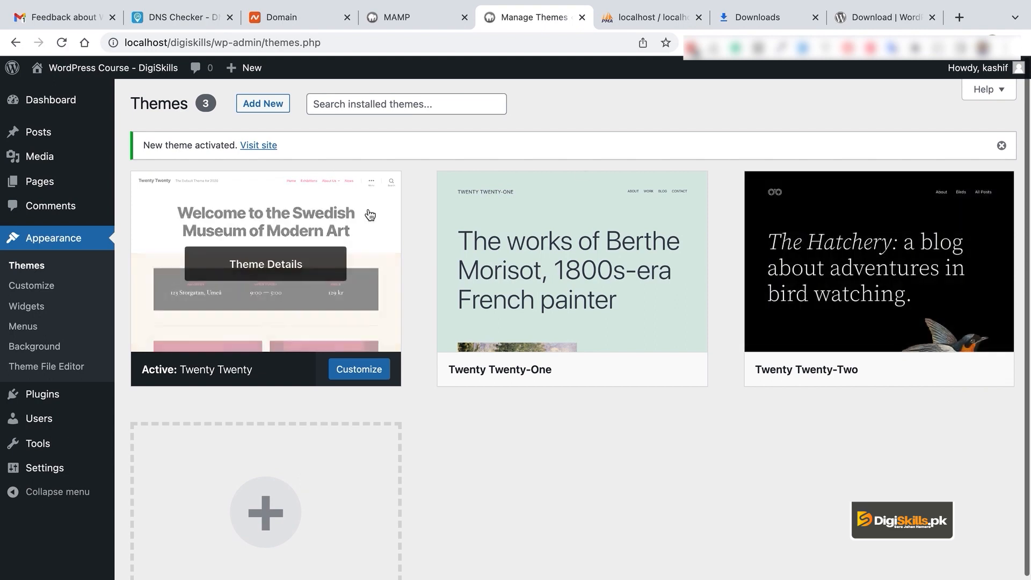
mouse_move(122, 74)
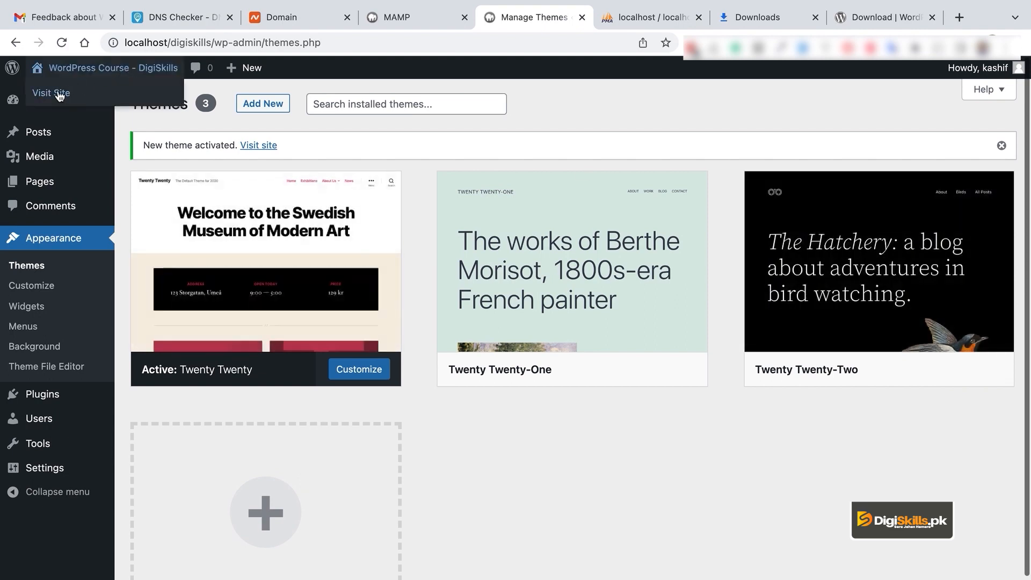
click(978, 369)
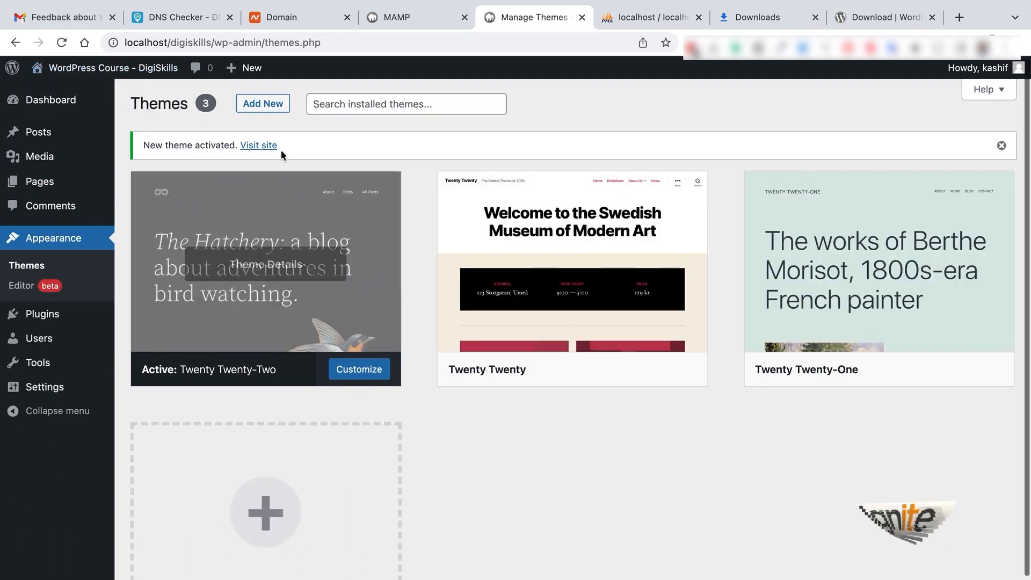
View the live site in a new tab, then reactivate Twenty Twenty on the Themes screen
right_click(269, 144)
click(297, 150)
click(562, 15)
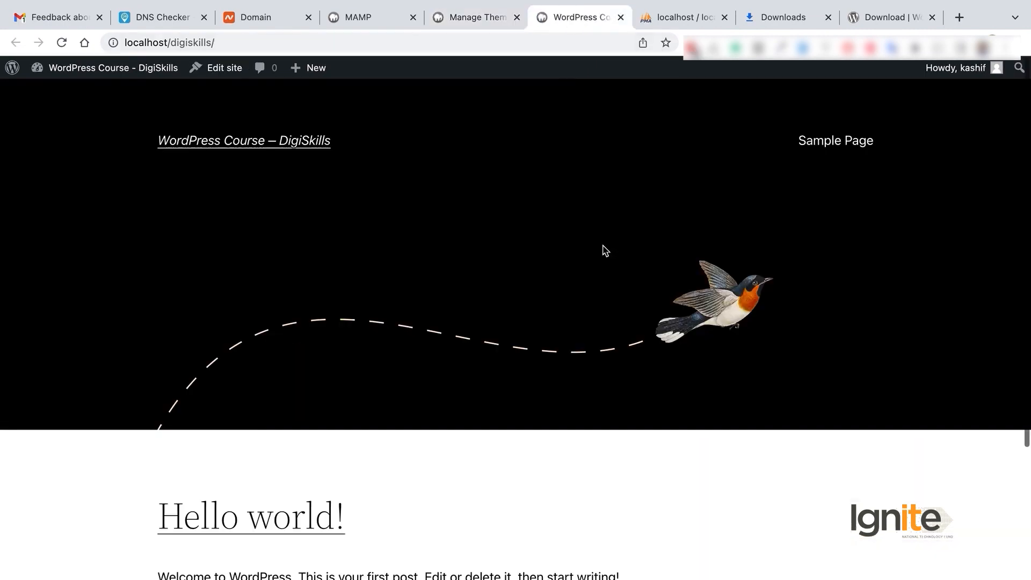
scroll(603, 246, down, 5)
scroll(603, 246, up, 5)
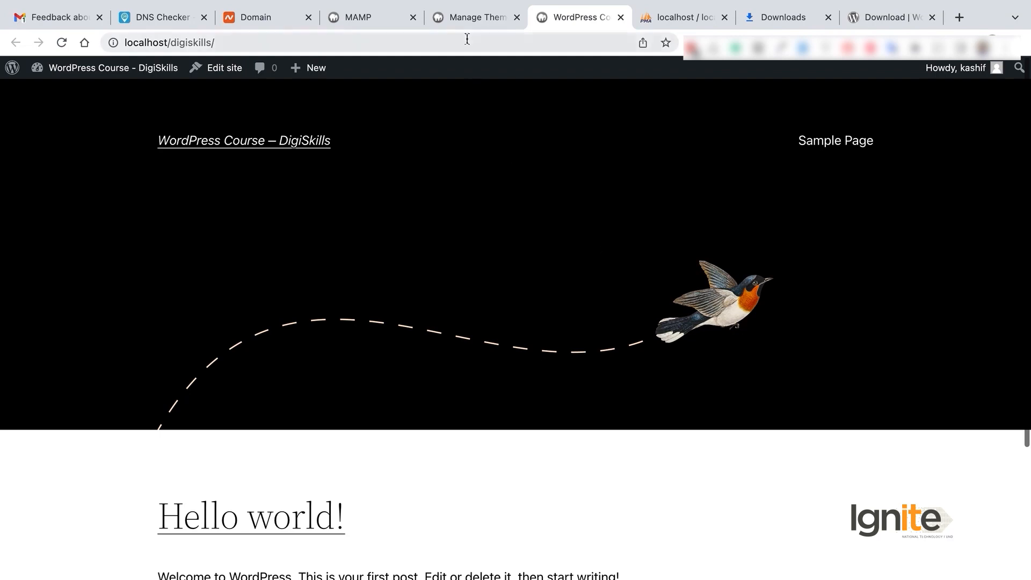
click(473, 18)
click(596, 369)
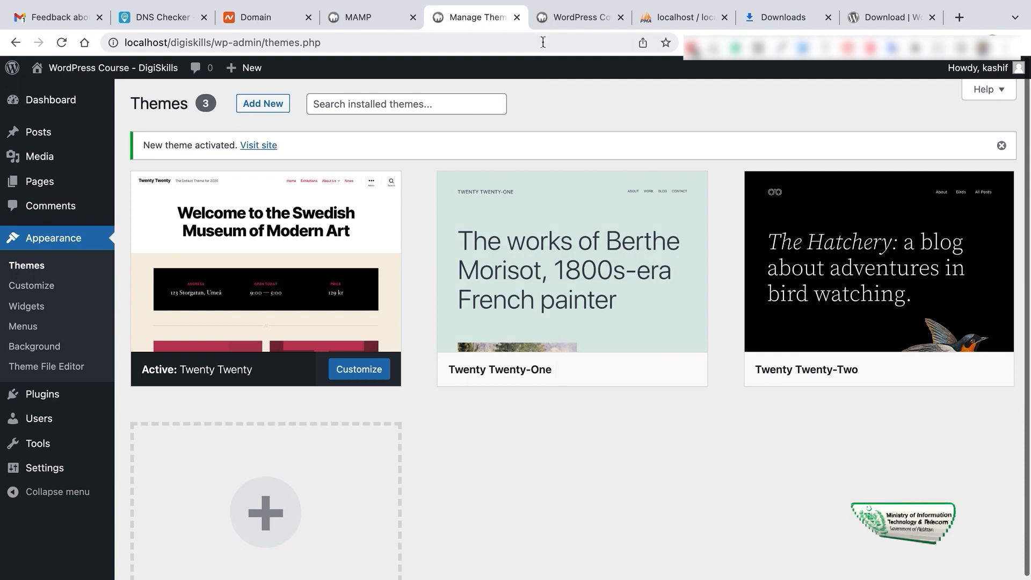
Reload the live site to check the Twenty Twenty theme, then return to Themes
click(560, 17)
click(61, 43)
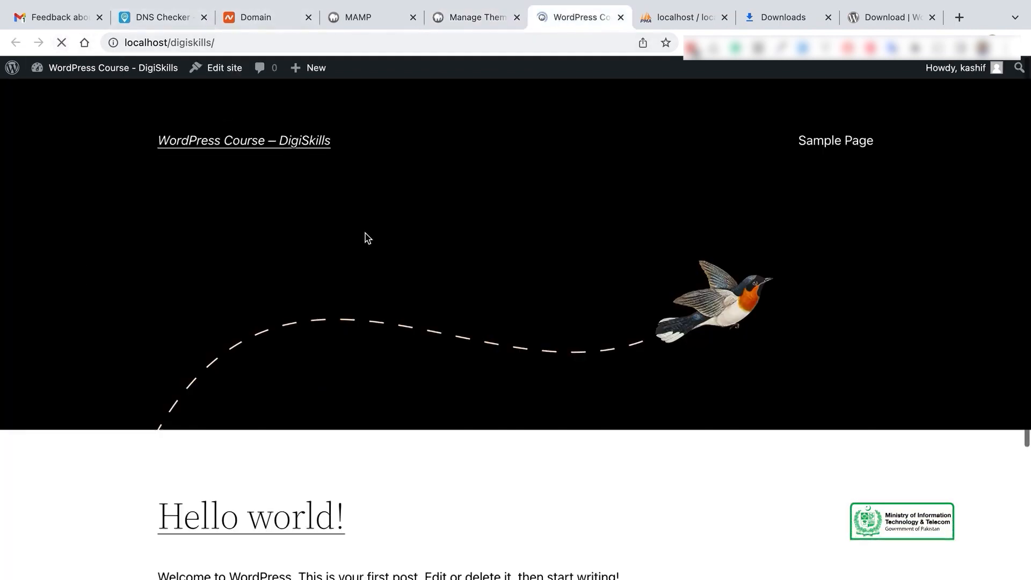
scroll(577, 325, down, 10)
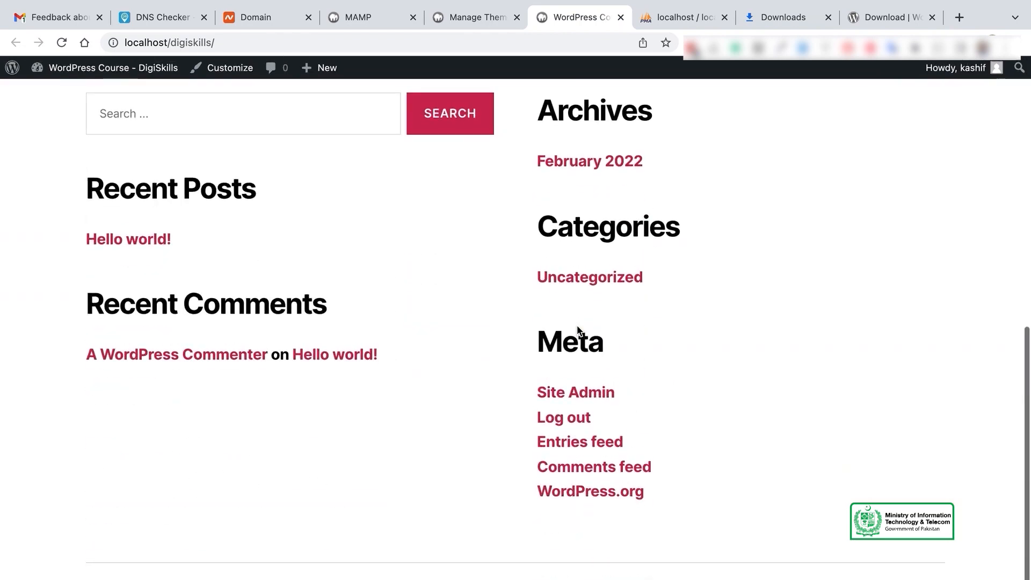
scroll(577, 328, up, 10)
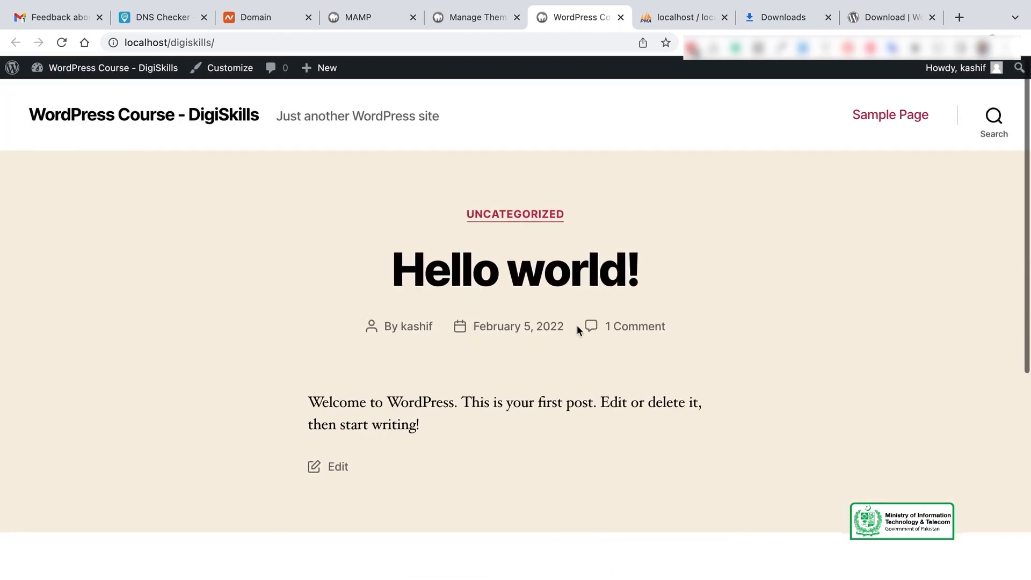
scroll(577, 324, down, 10)
scroll(577, 325, up, 10)
scroll(577, 325, down, 10)
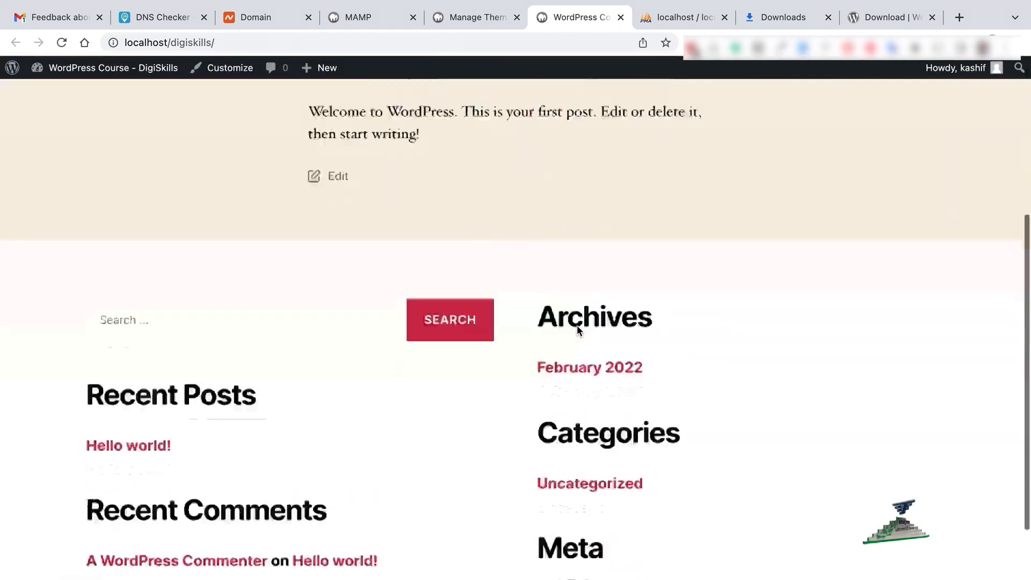
scroll(576, 325, up, 10)
click(455, 23)
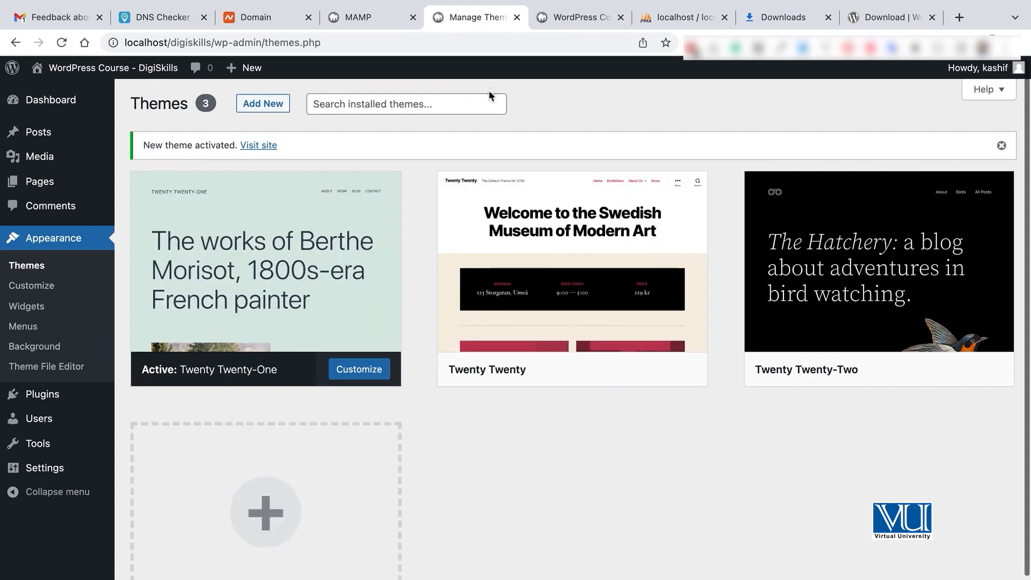
Check Twenty Twenty-One on the reloaded site, then activate Twenty Twenty-Two
click(557, 17)
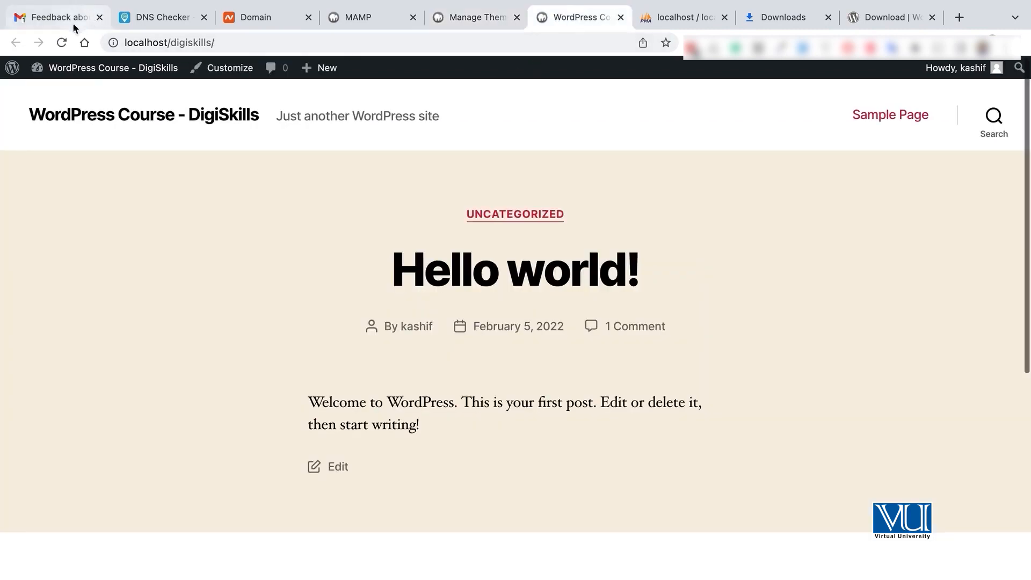
click(61, 41)
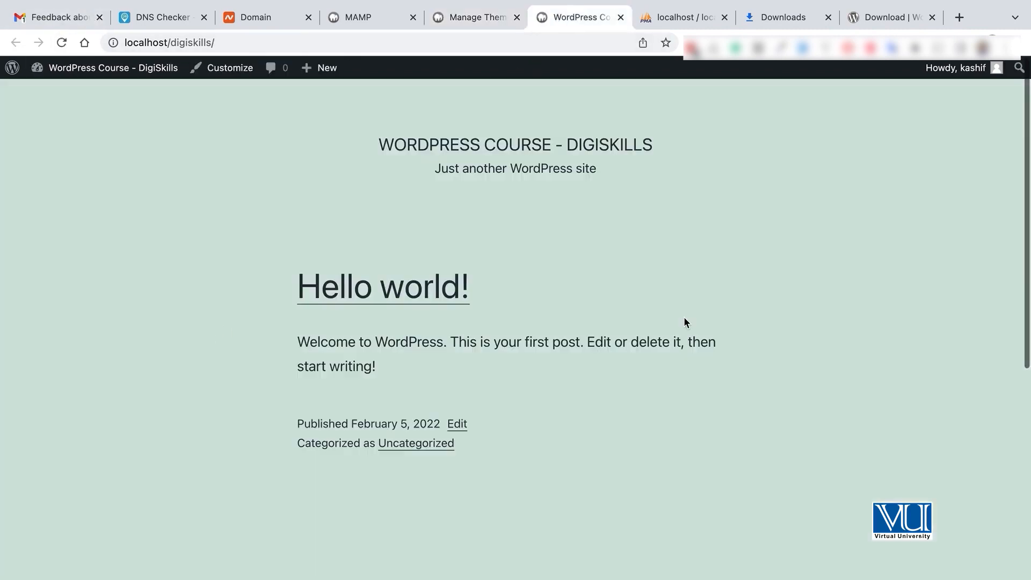
scroll(685, 323, down, 10)
scroll(685, 321, up, 10)
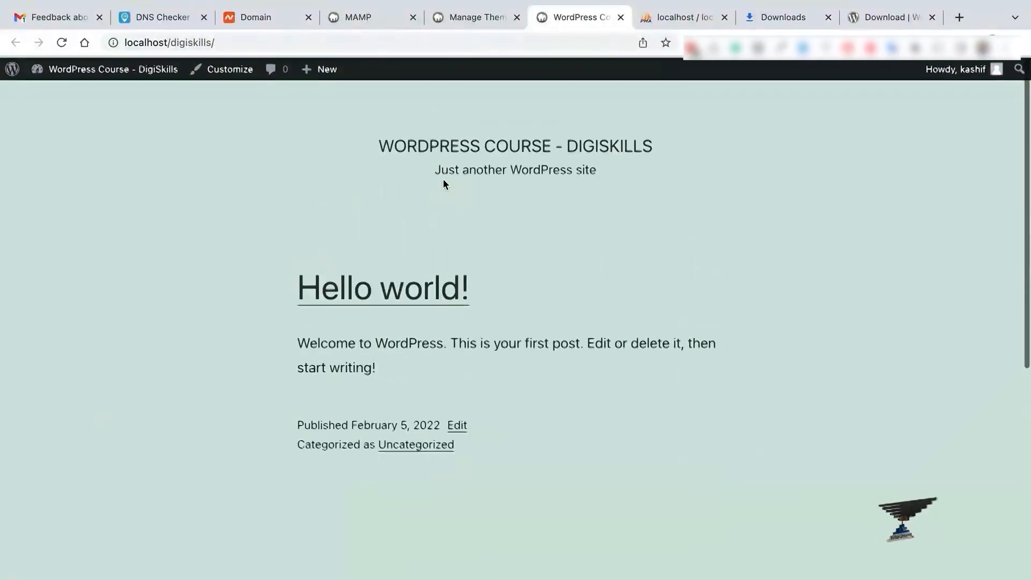
click(468, 17)
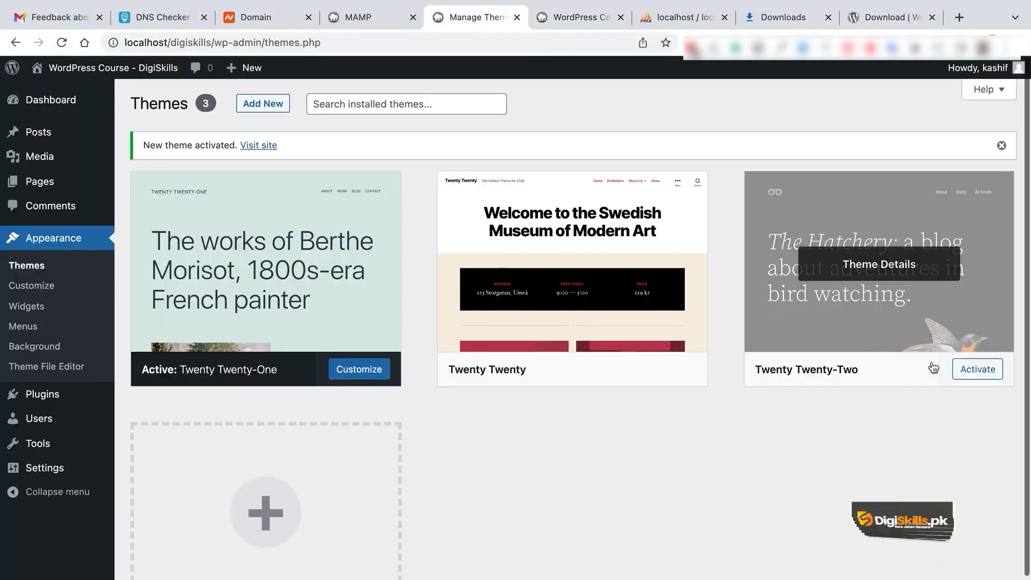
click(967, 370)
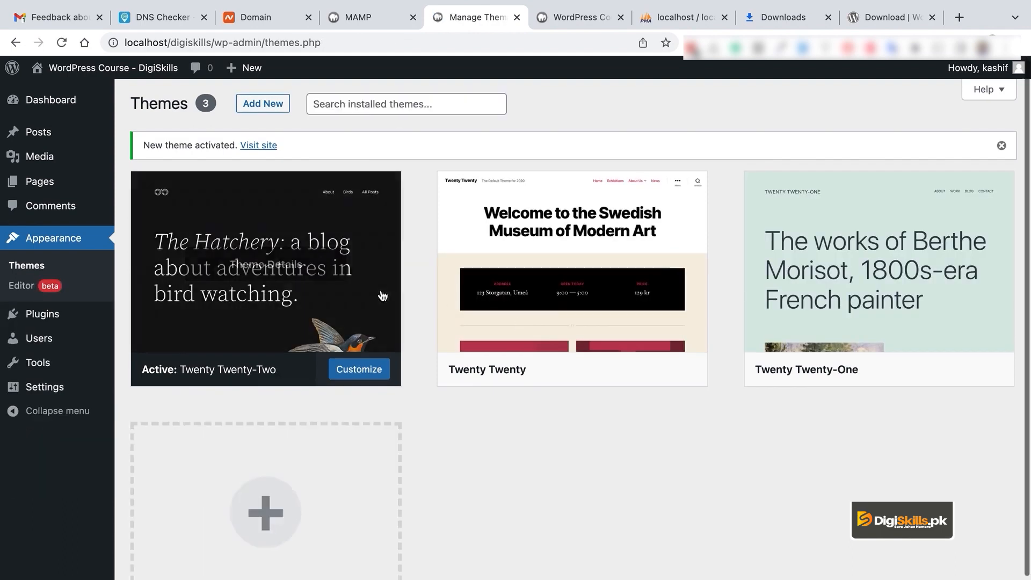
Delete the Hello Dolly plugin, confirming the deletion, then go to the users list
mouse_move(47, 326)
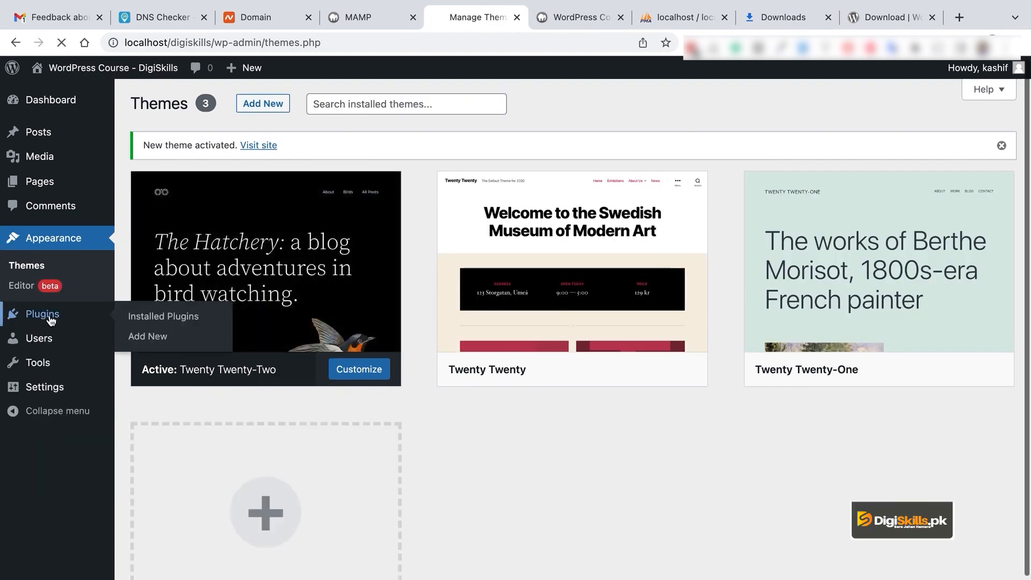
mouse_move(589, 349)
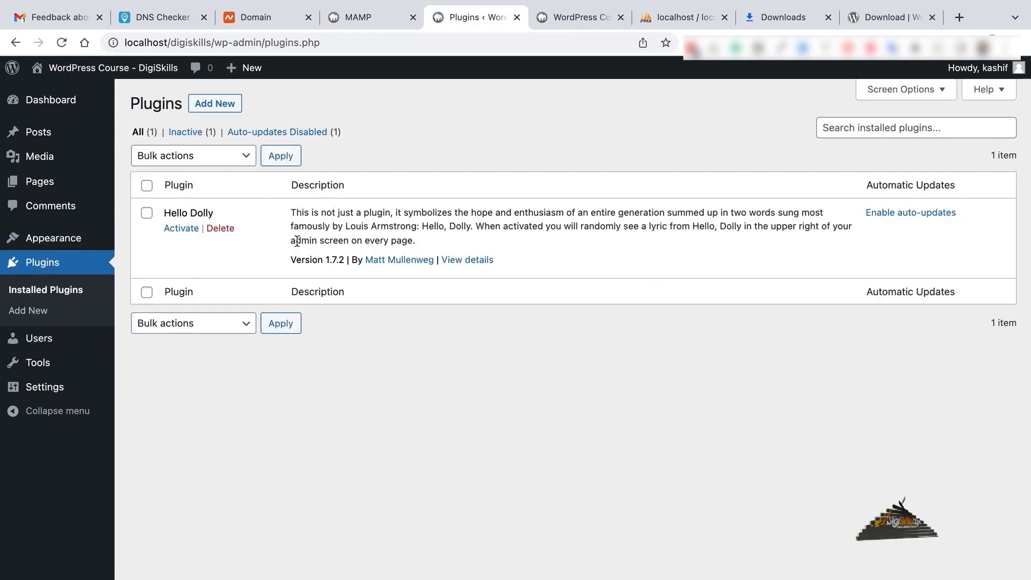
click(233, 228)
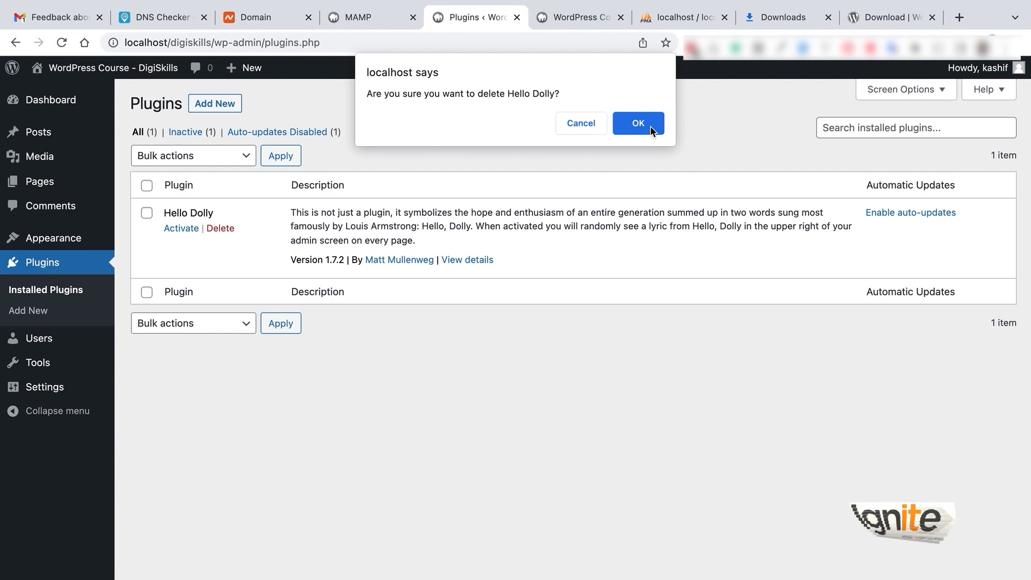
click(650, 127)
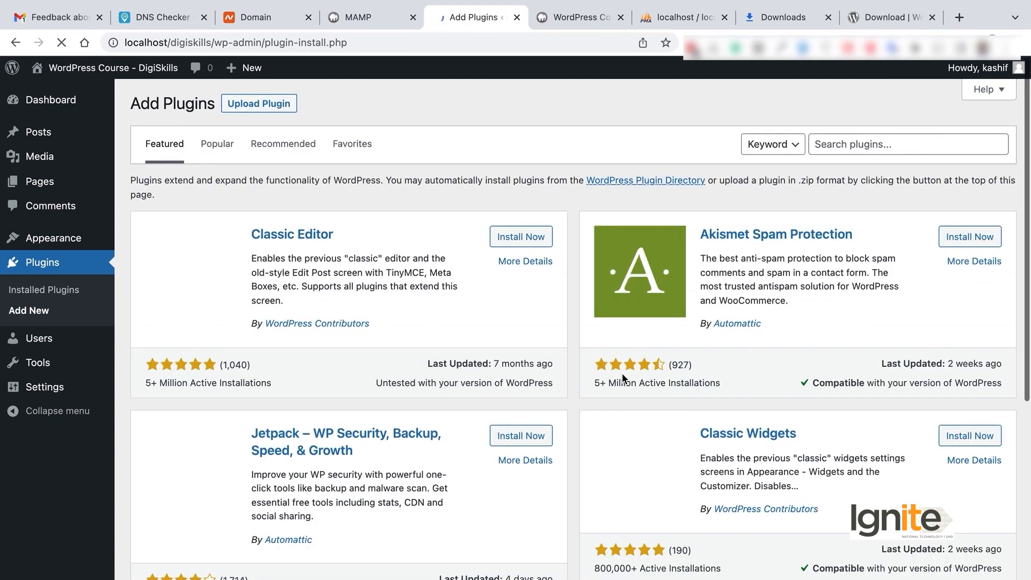
scroll(623, 375, down, 3)
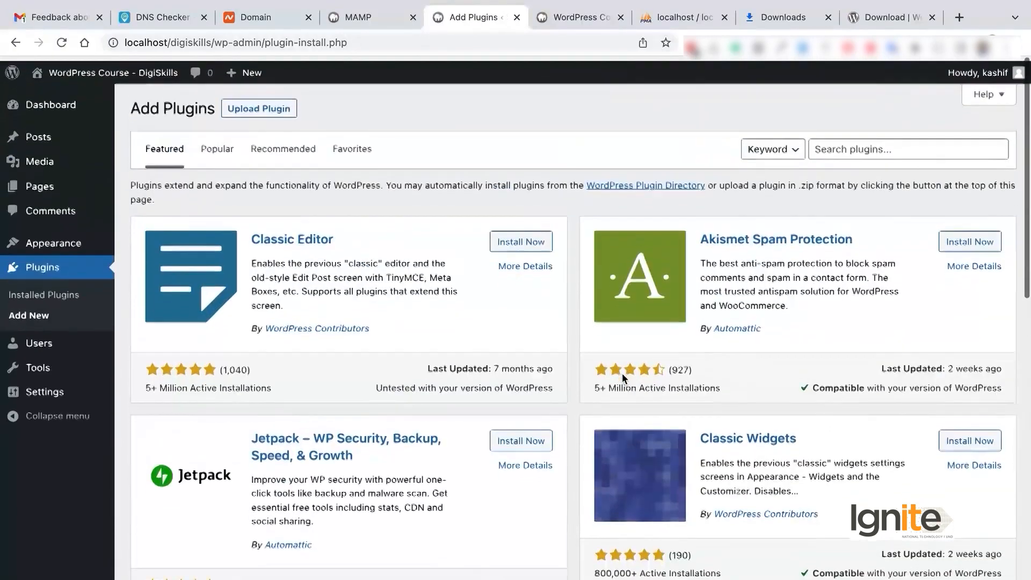
click(31, 343)
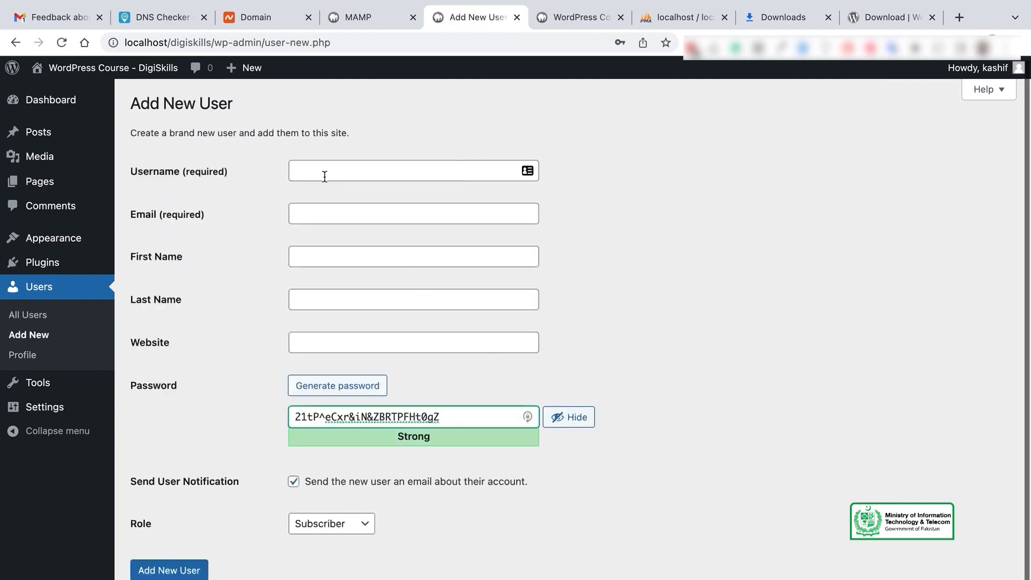
On the Add New User form, try the username field and review roles, keeping Subscriber
text(stu)
click(420, 169)
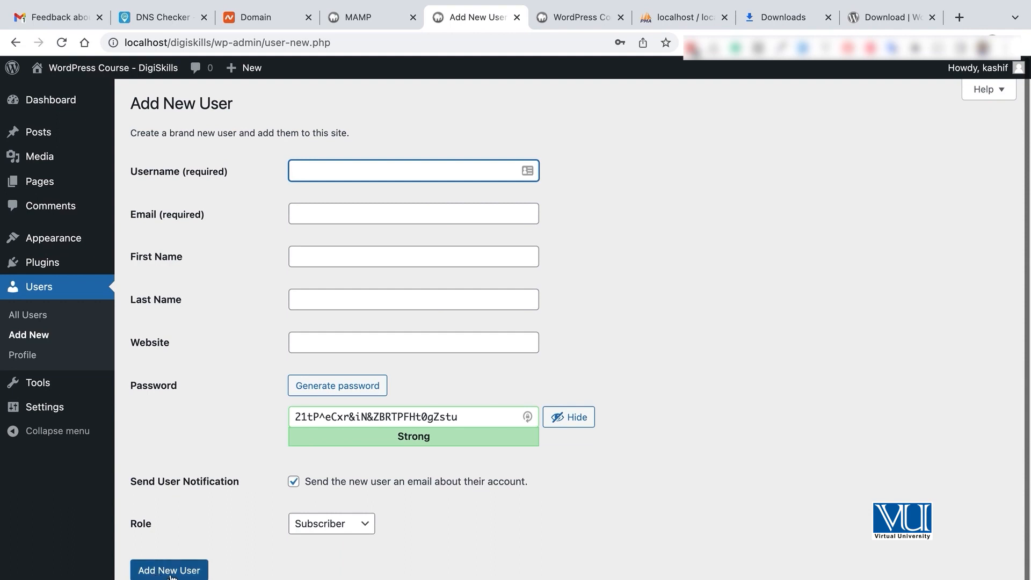
scroll(391, 573, down, 1)
scroll(391, 573, up, 1)
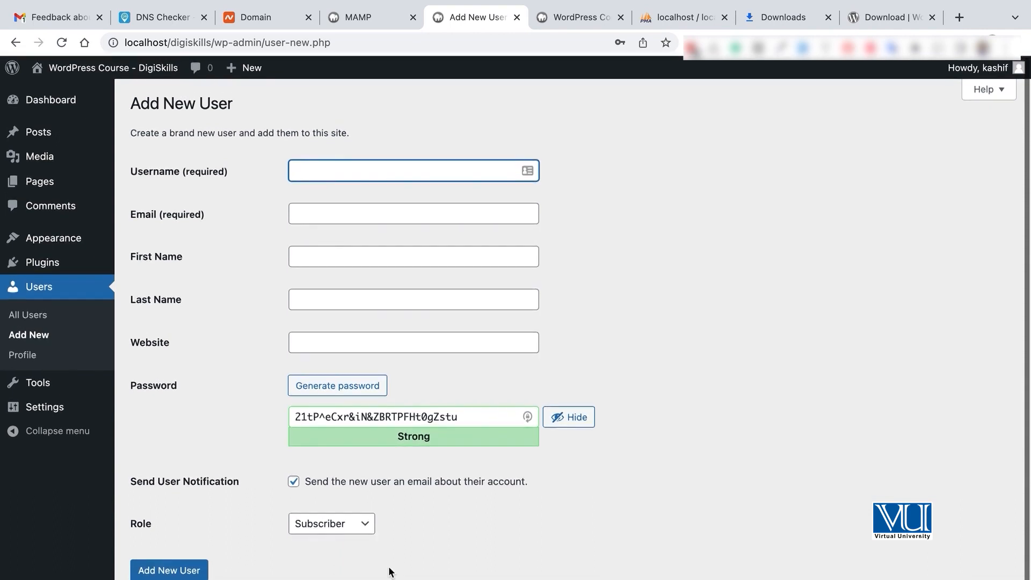
click(360, 529)
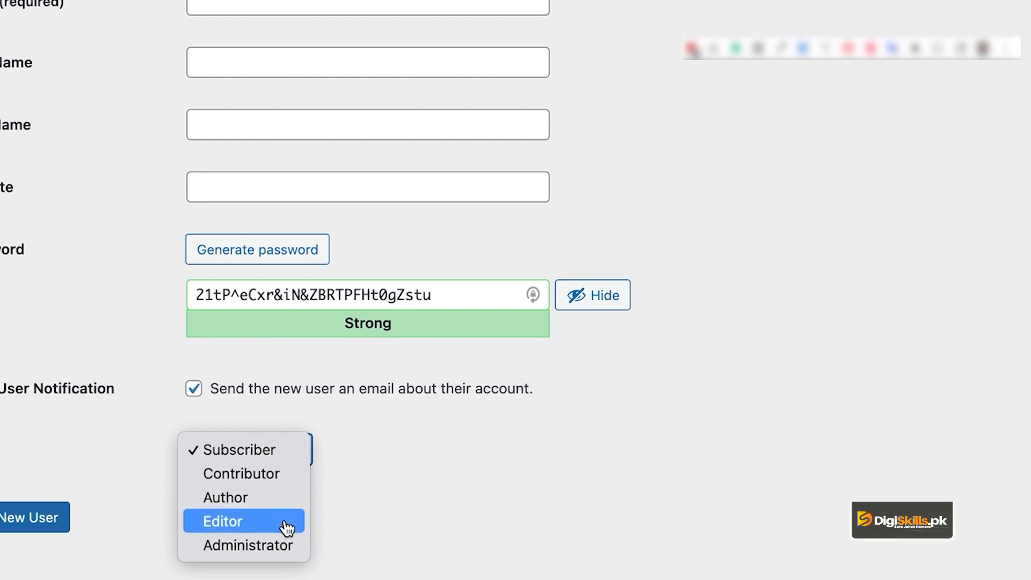
click(421, 479)
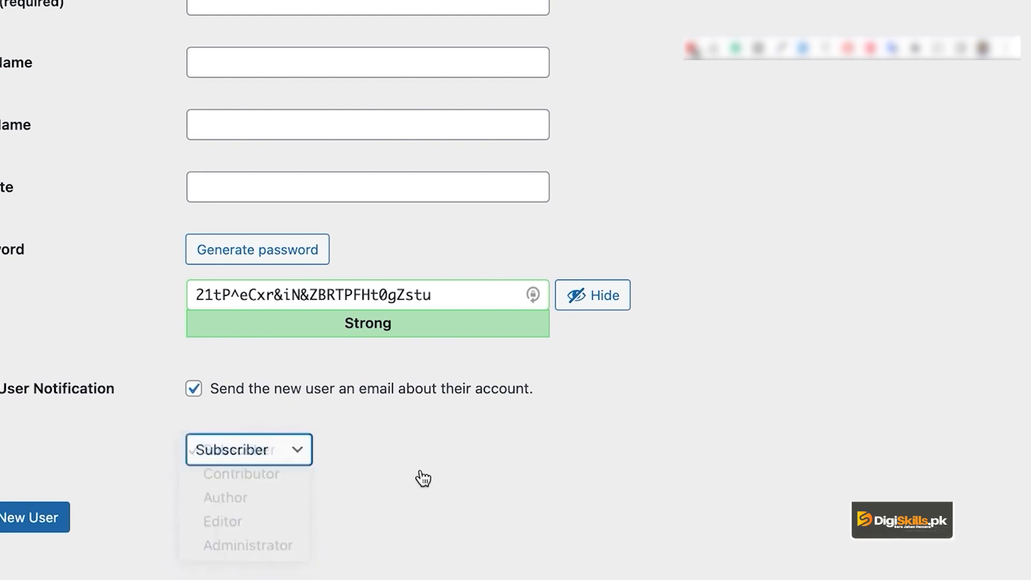
click(294, 461)
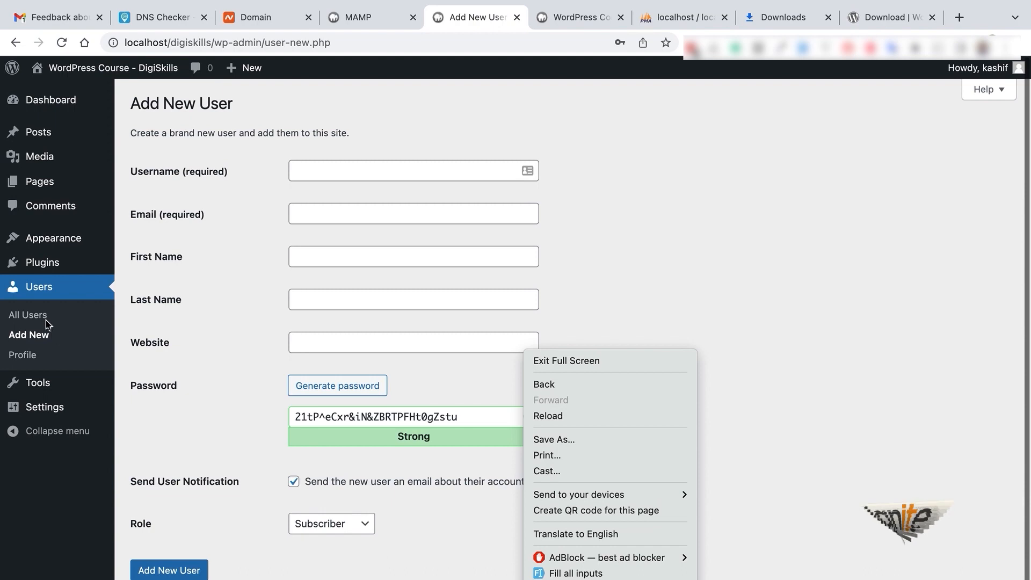
click(39, 334)
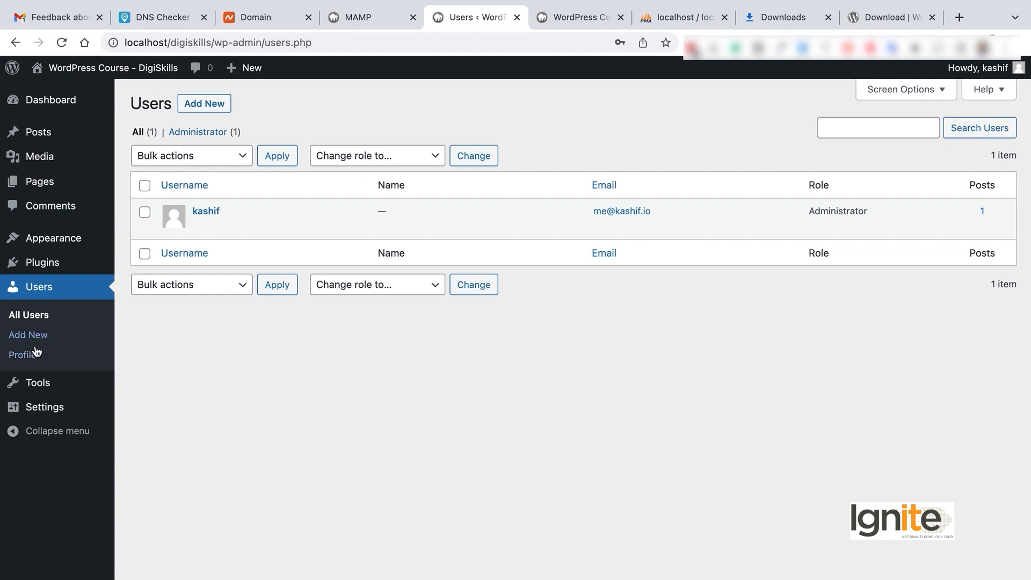
Preview the Sunrise, Light, Modern, Blue, Ectoplasm and Default schemes, settling on Midnight
scroll(478, 272, down, 2)
scroll(478, 272, up, 2)
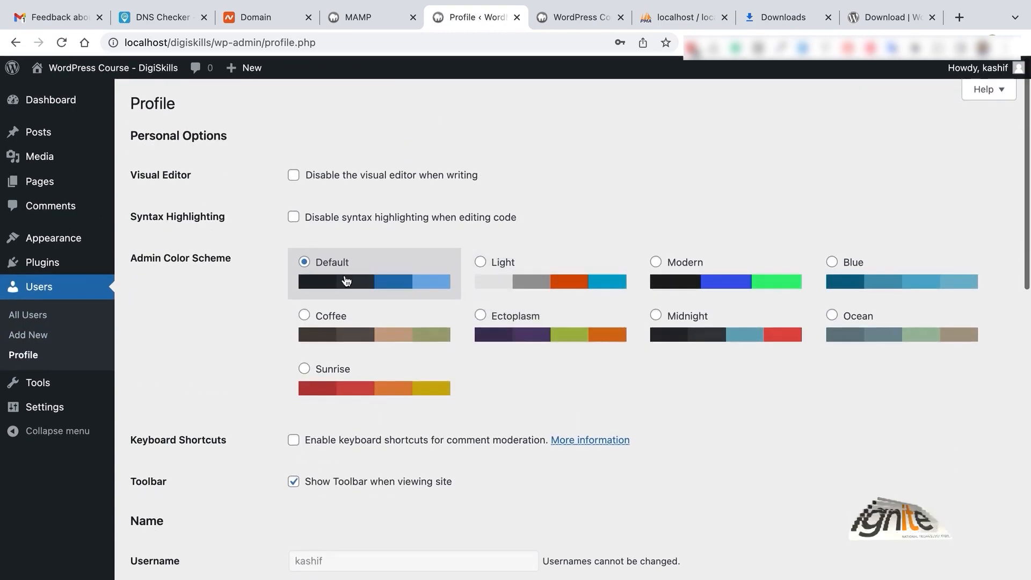
click(398, 372)
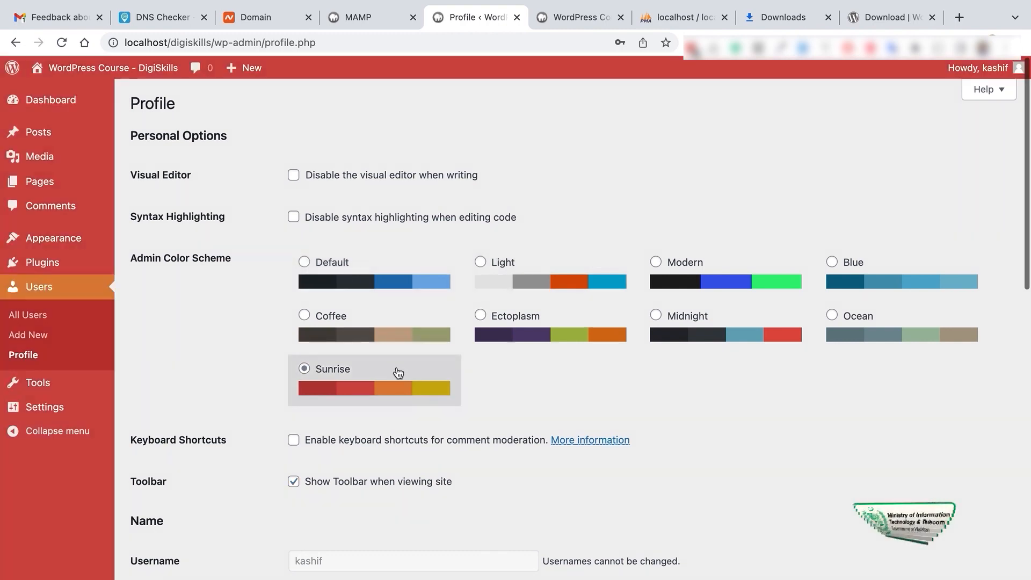
click(495, 292)
click(744, 273)
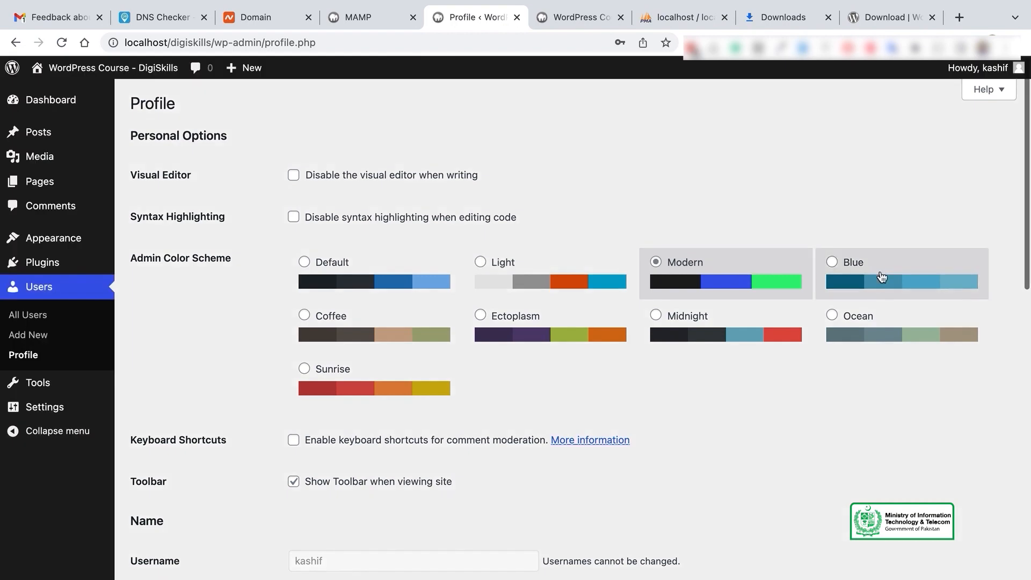
click(882, 277)
click(598, 323)
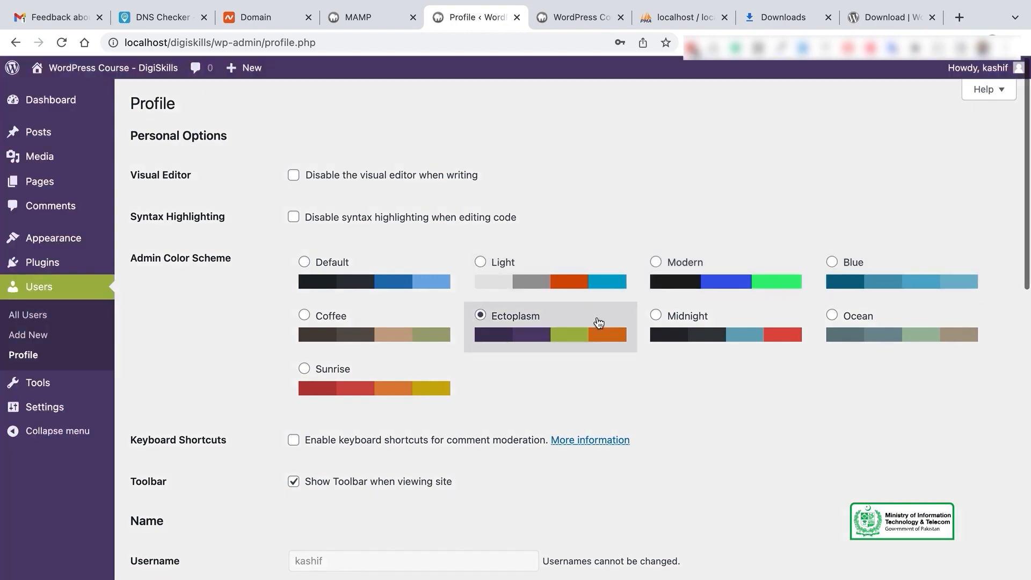
click(745, 325)
click(539, 329)
click(365, 273)
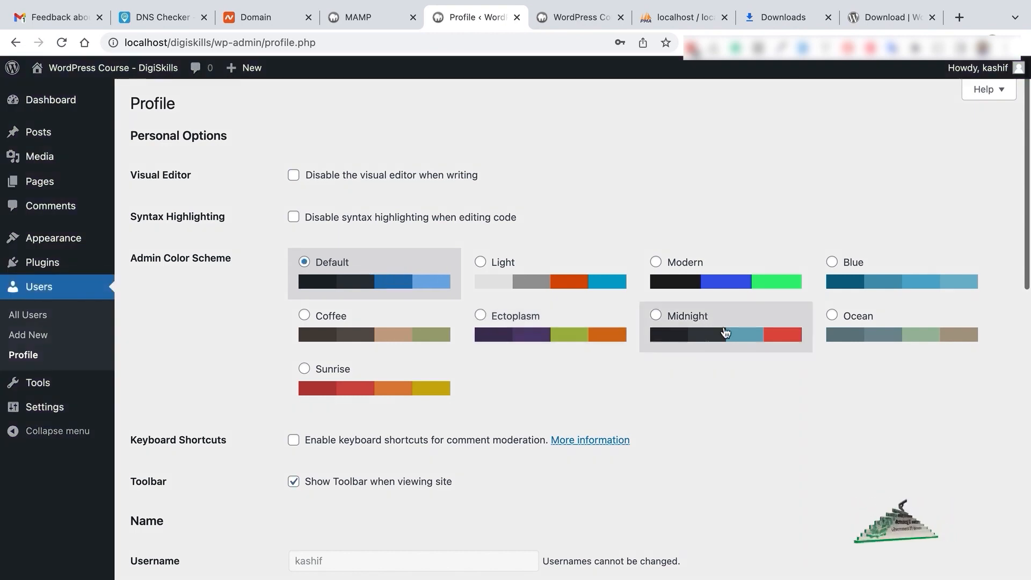
click(725, 329)
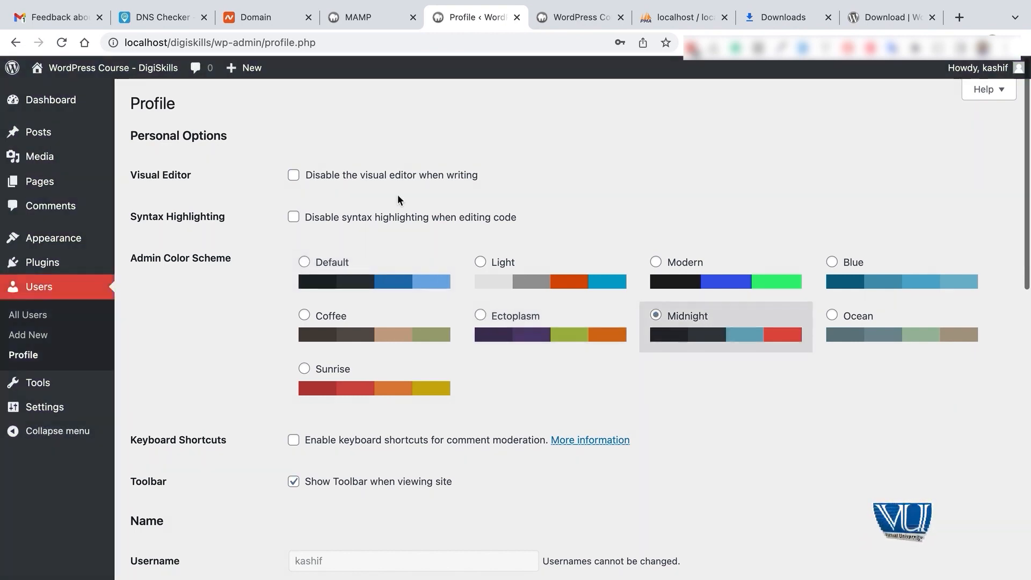
scroll(398, 197, down, 5)
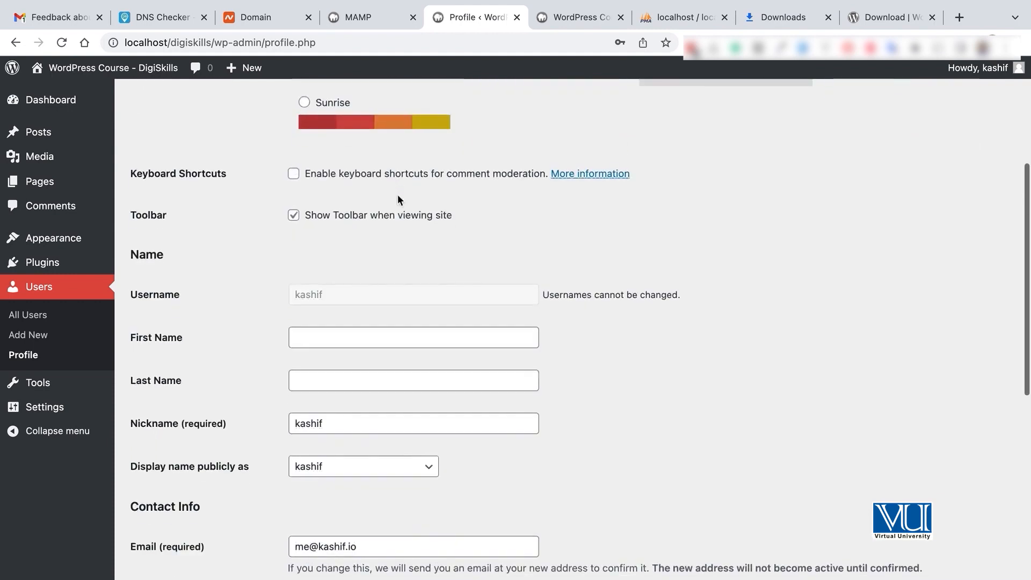
Enter the profile's first name, then move through the last name and nickname fields
scroll(398, 194, down, 2)
click(306, 257)
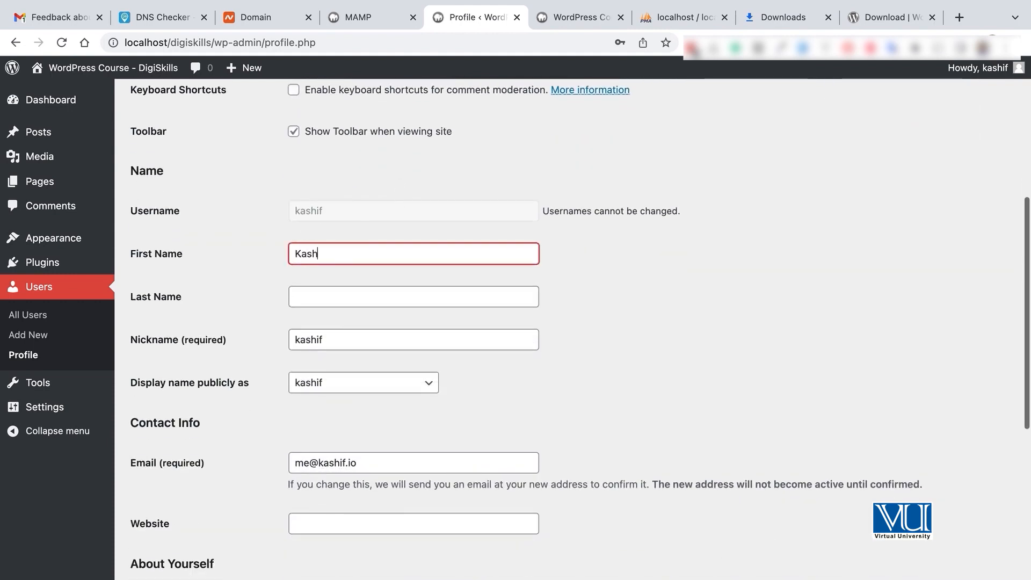
text(Kashif)
click(310, 297)
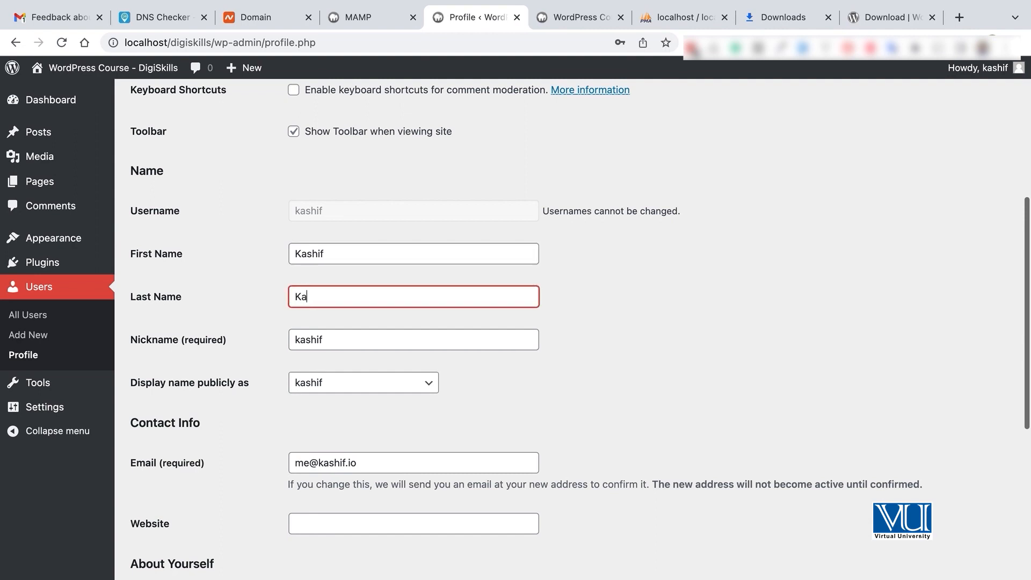
click(332, 339)
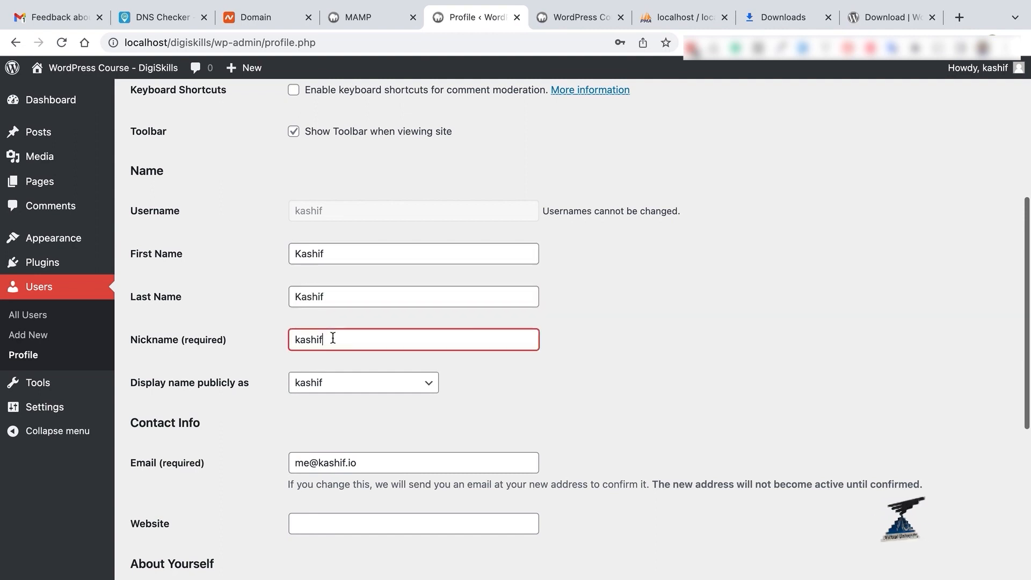
scroll(373, 367, down, 1)
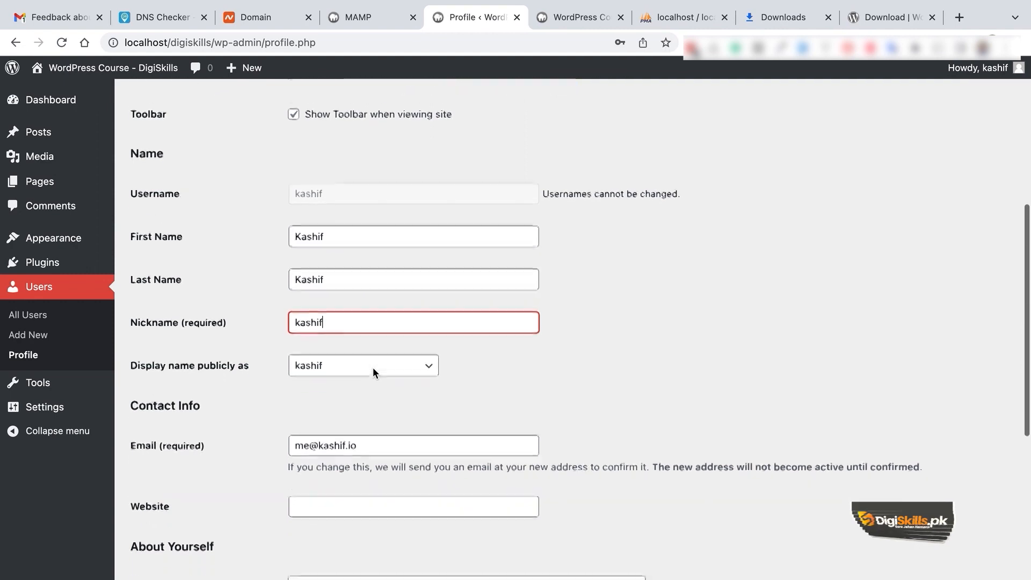
click(376, 363)
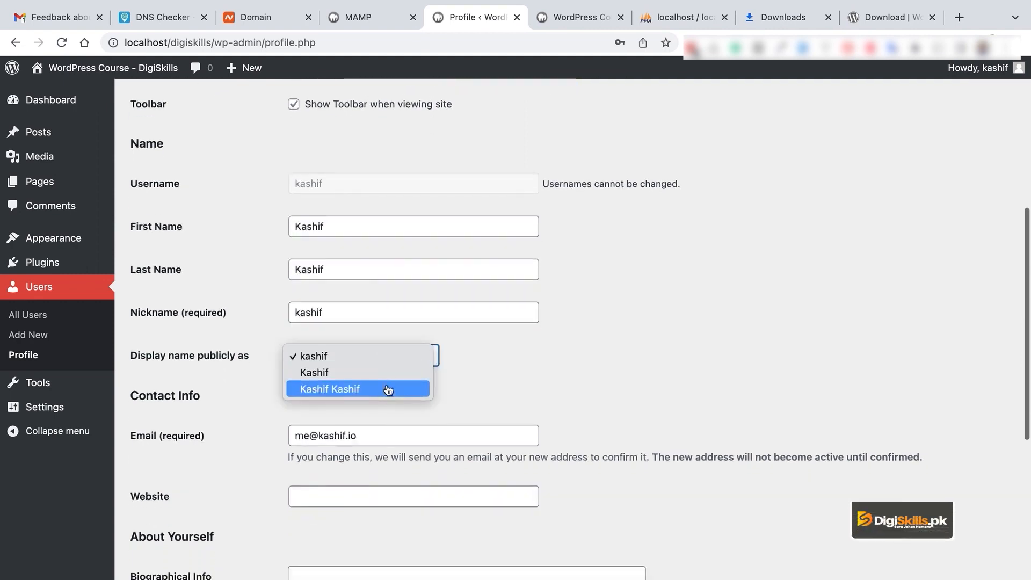
Replace the first name and choose the capitalised single-name option for the public display name
double_click(324, 223)
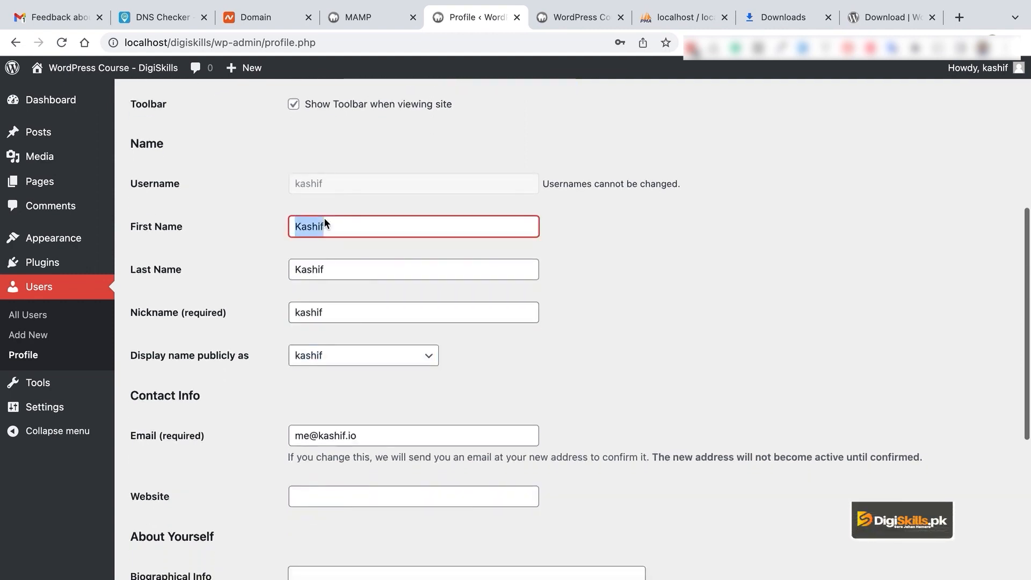
text(Muhammad)
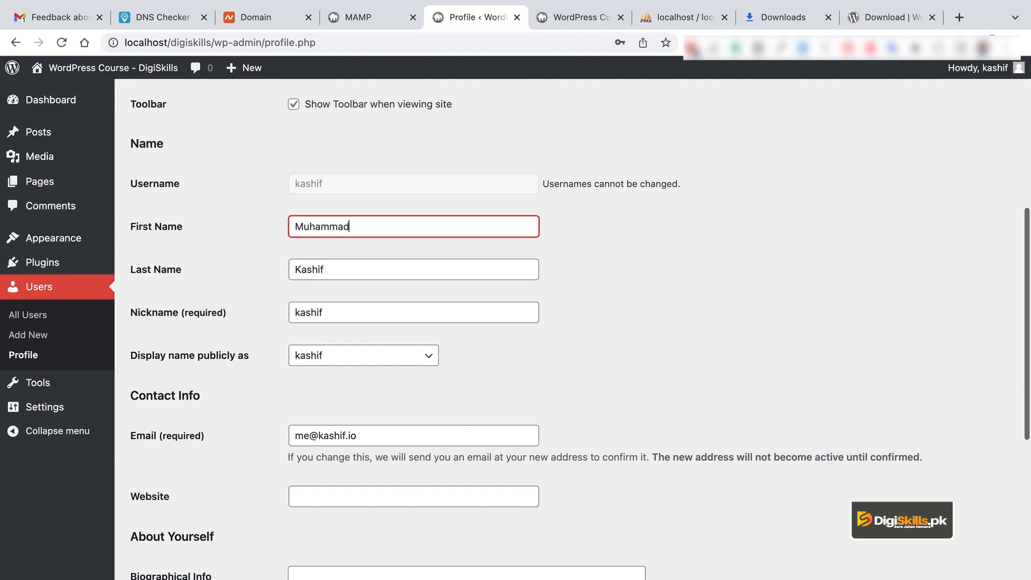
click(569, 299)
click(383, 366)
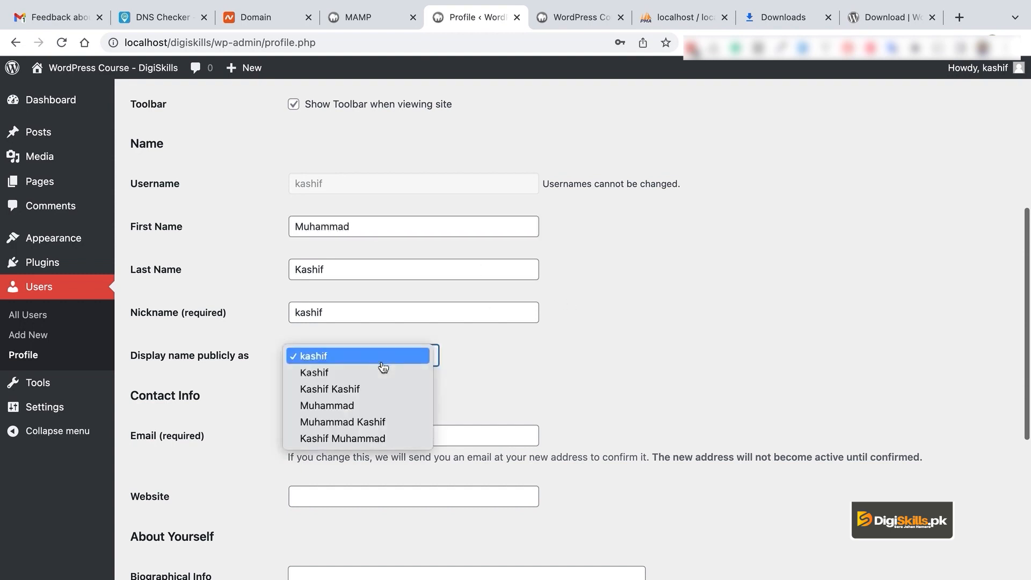
click(384, 373)
Recheck the display name choices unchanged, then go to Tools > Import
scroll(515, 379, down, 3)
scroll(515, 379, down, 5)
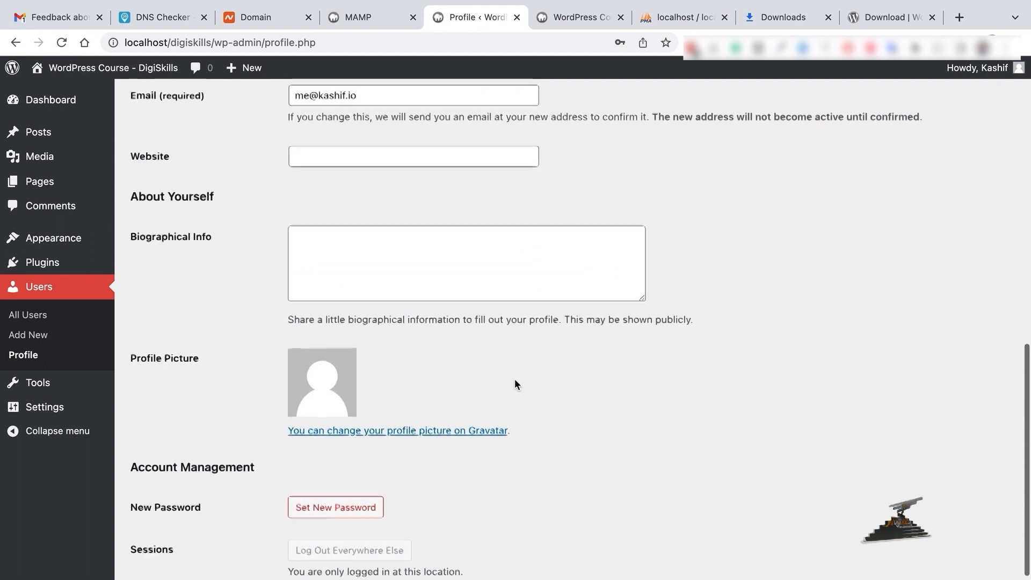
scroll(516, 382, up, 2)
scroll(367, 316, down, 5)
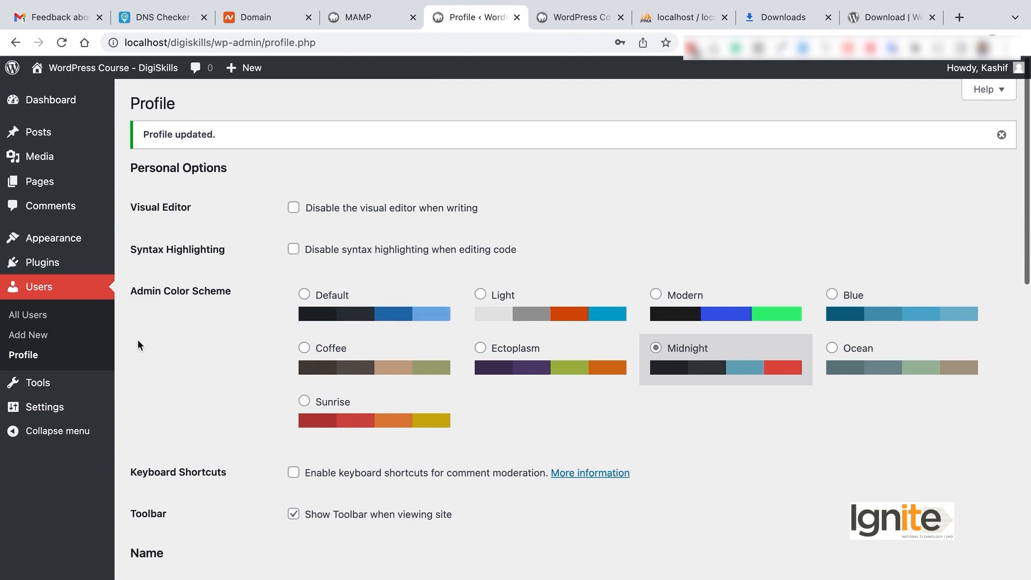
scroll(725, 312, down, 5)
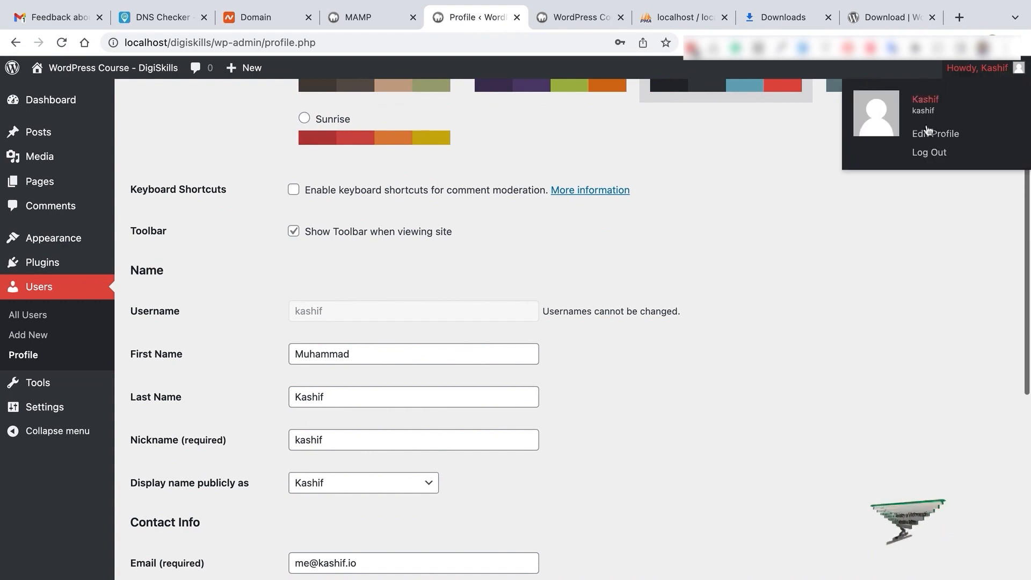
scroll(403, 430, down, 3)
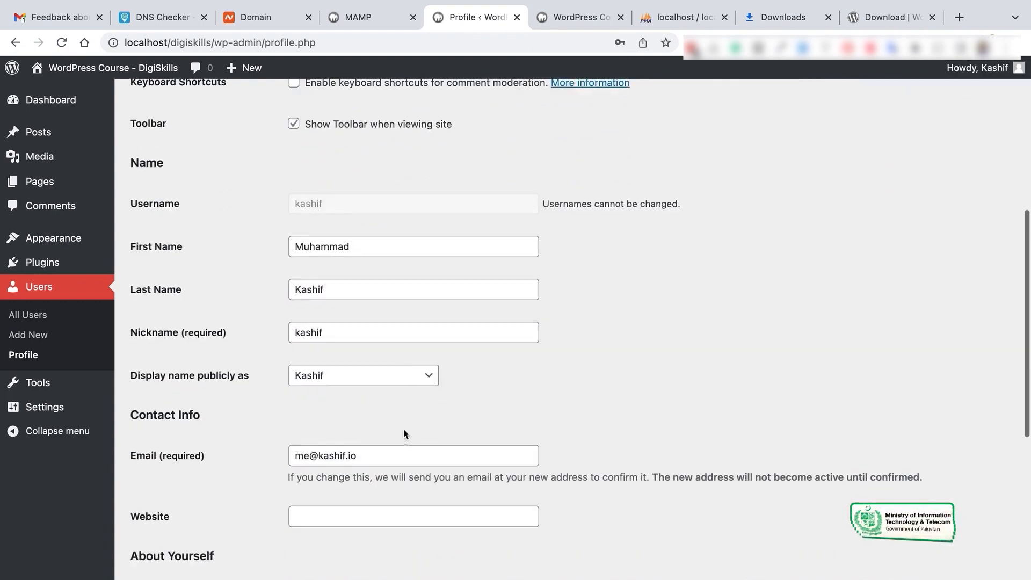
click(402, 383)
click(491, 425)
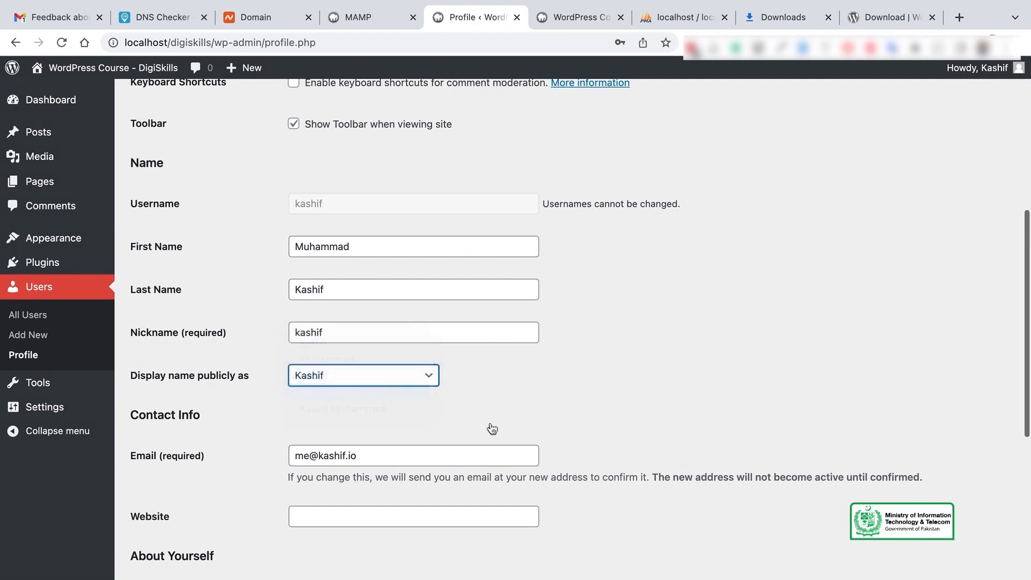
scroll(491, 422, down, 10)
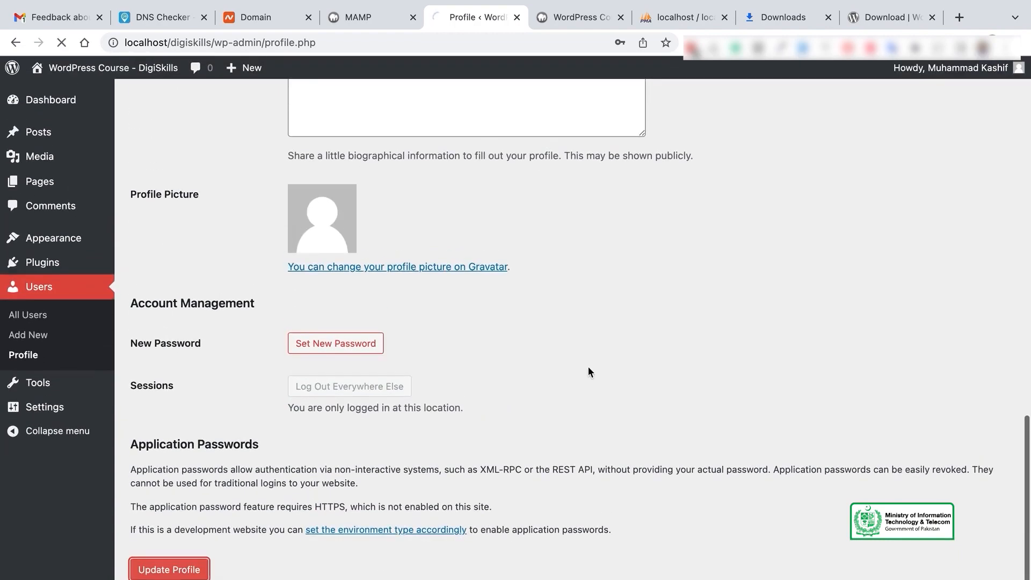
mouse_move(969, 73)
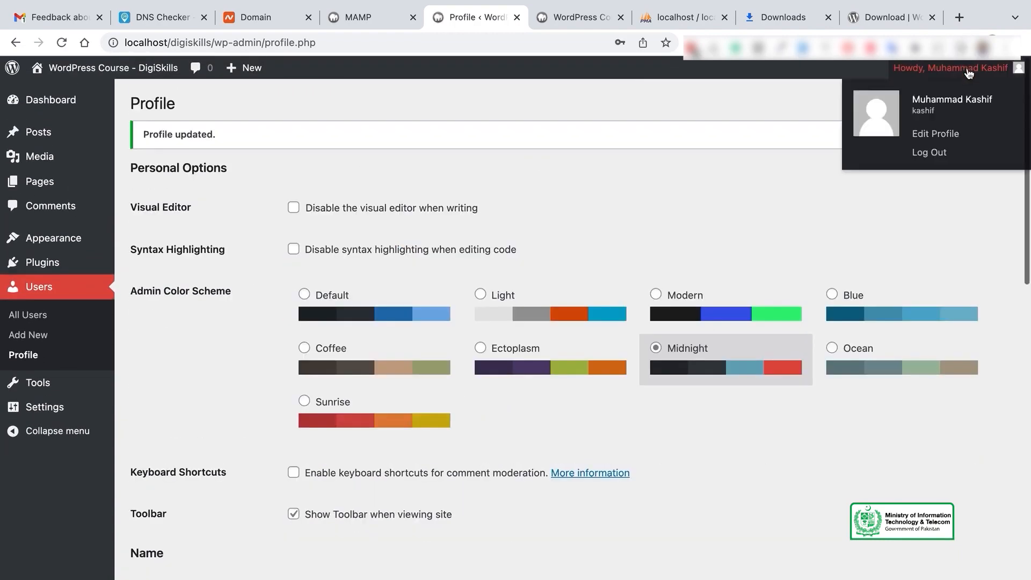
scroll(427, 482, down, 5)
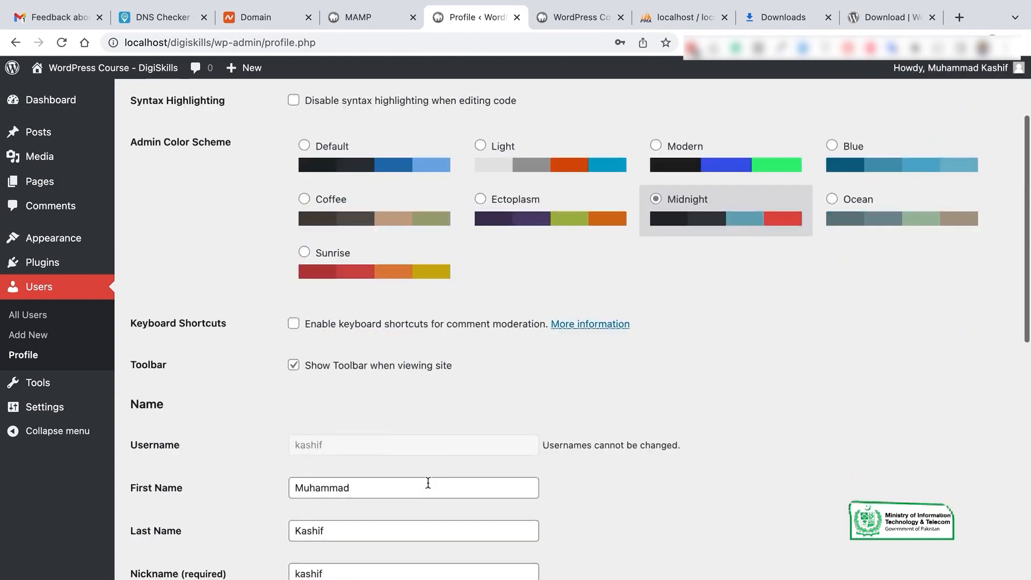
click(38, 382)
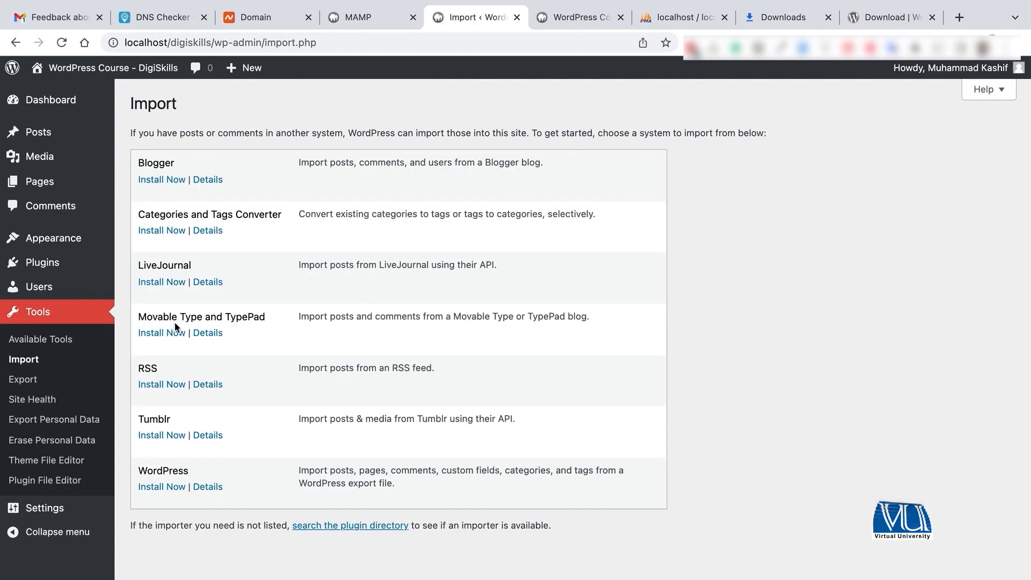
On Tools > Export, compare the posts and pages filters before selecting Media only
click(35, 379)
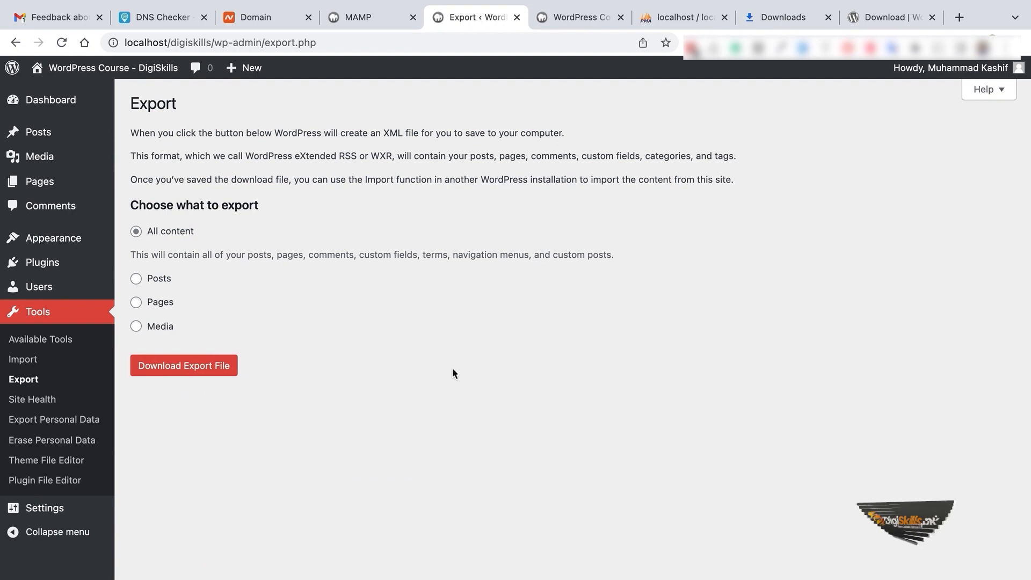
click(154, 278)
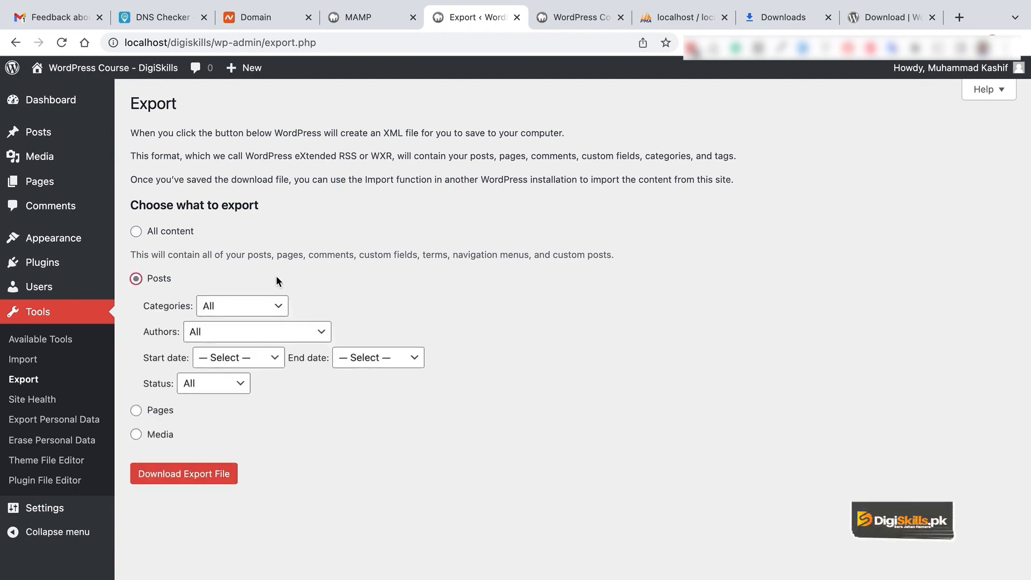
click(160, 410)
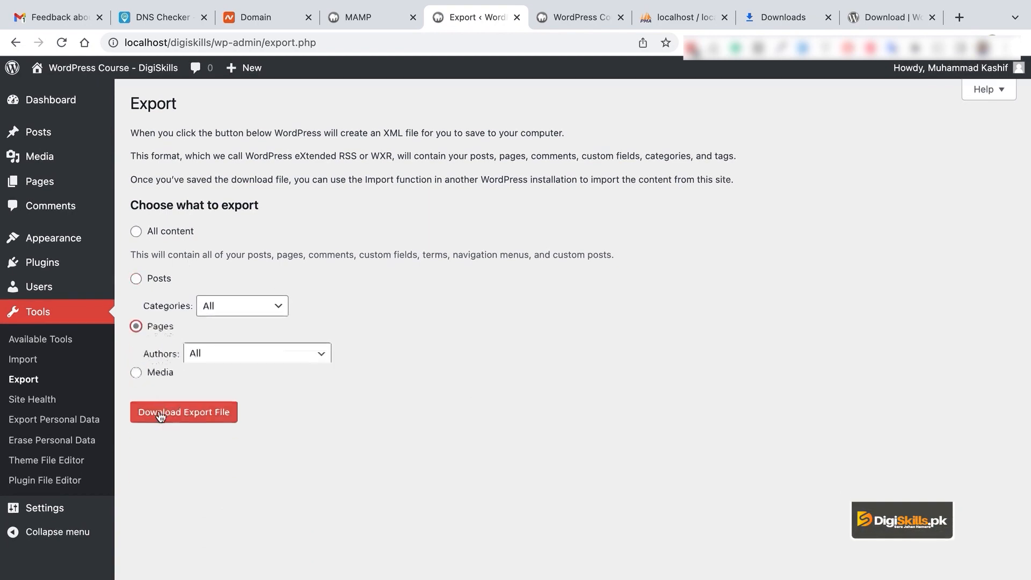
click(168, 284)
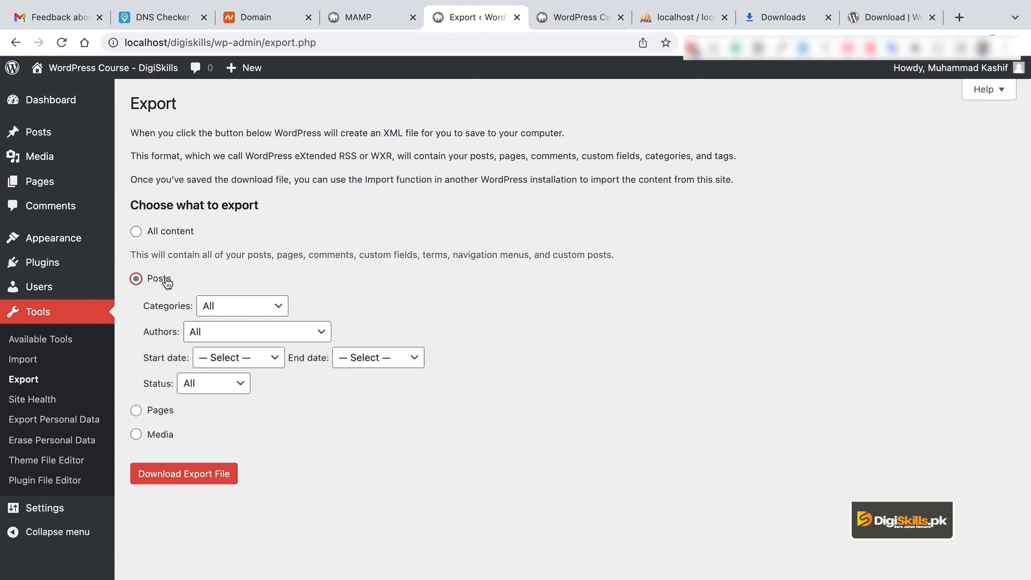
click(164, 437)
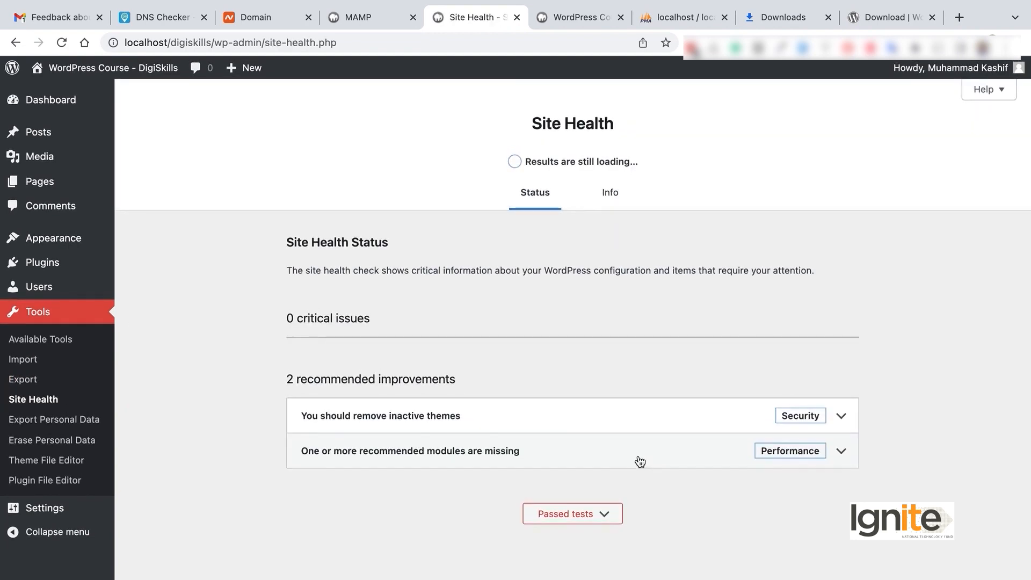
Expand the missing PHP modules recommendation in Site Health, then switch to the Info tab
click(813, 461)
scroll(647, 438, down, 1)
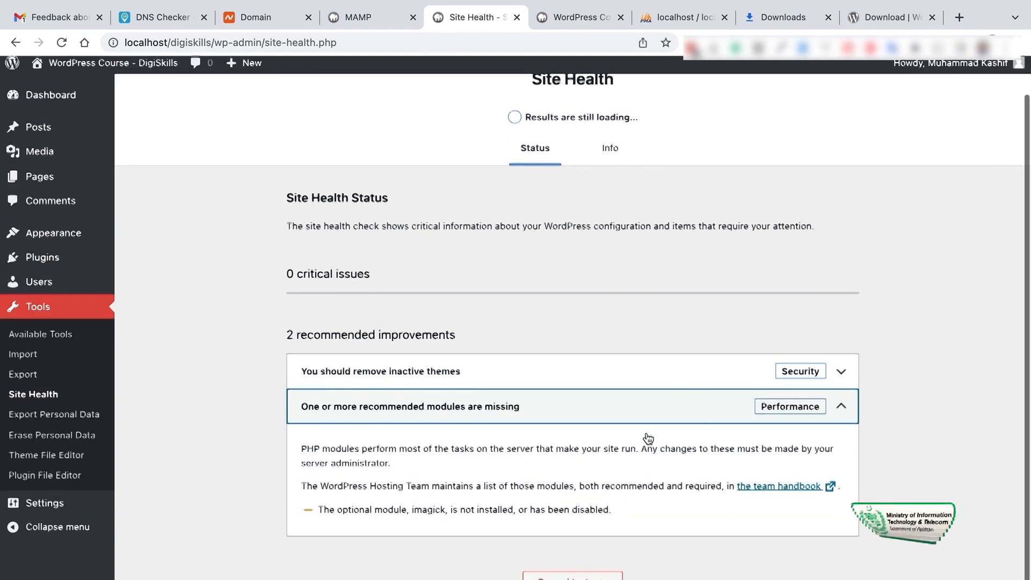
scroll(648, 435, up, 1)
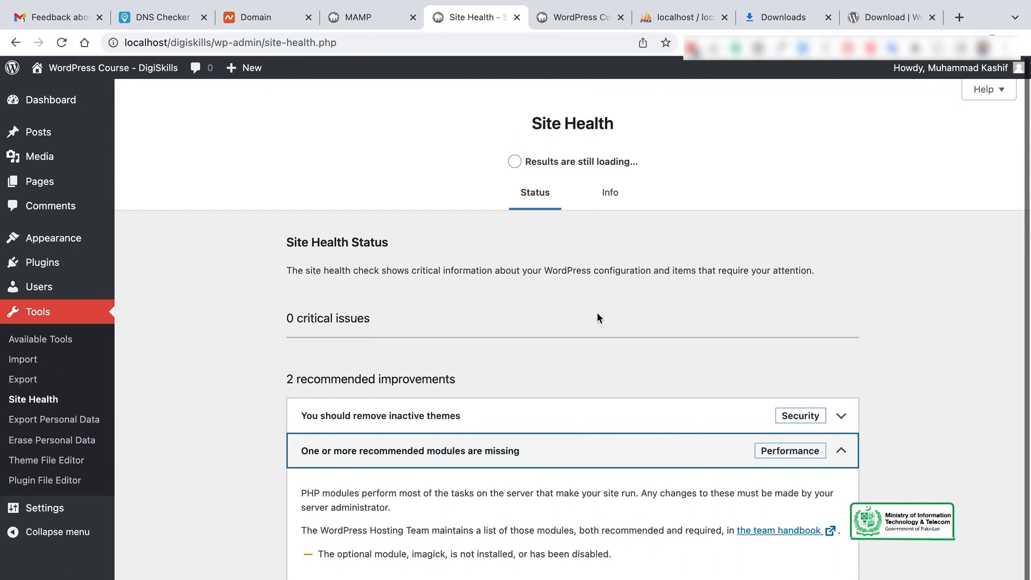
click(607, 194)
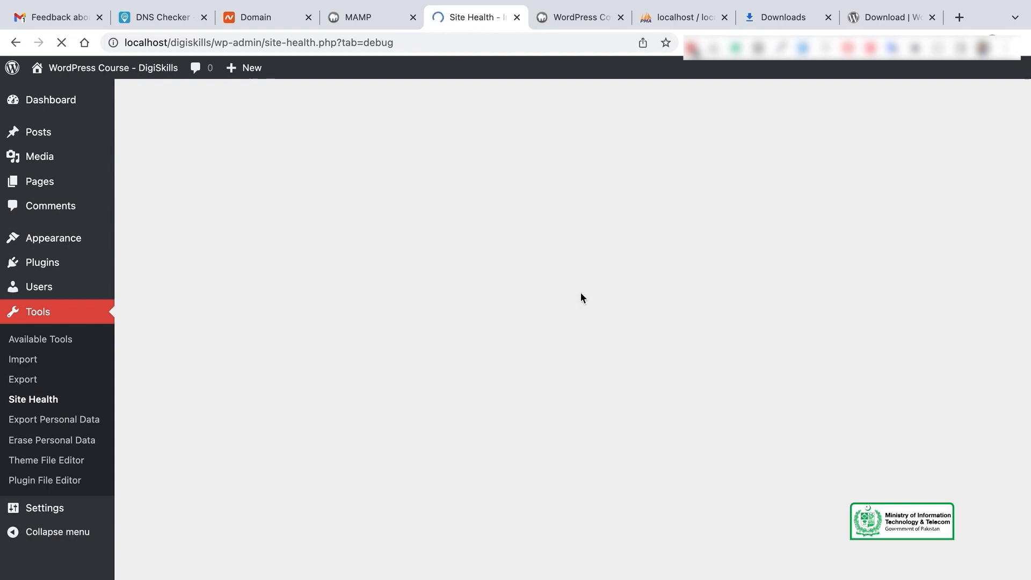
Expand the WordPress section and review the version, home URL and HTTPS 'No' entries
scroll(581, 292, down, 2)
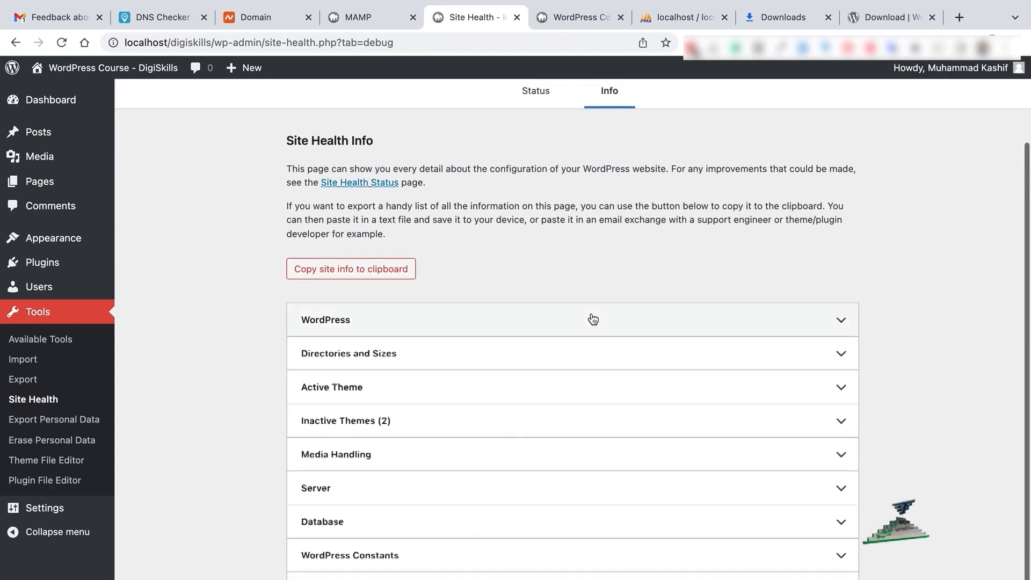
click(589, 317)
scroll(590, 317, down, 6)
scroll(591, 313, up, 4)
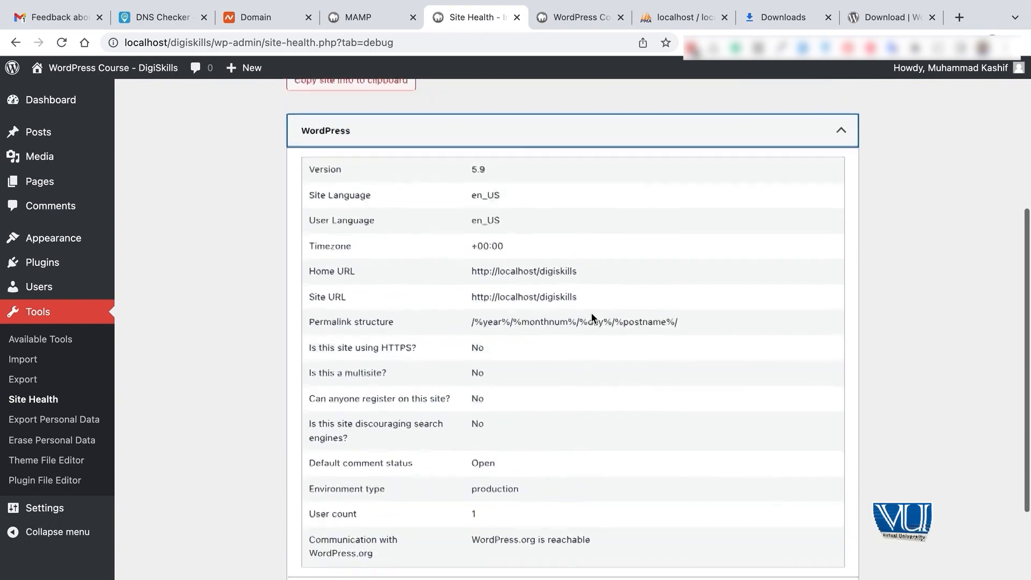
drag(308, 243, 385, 347)
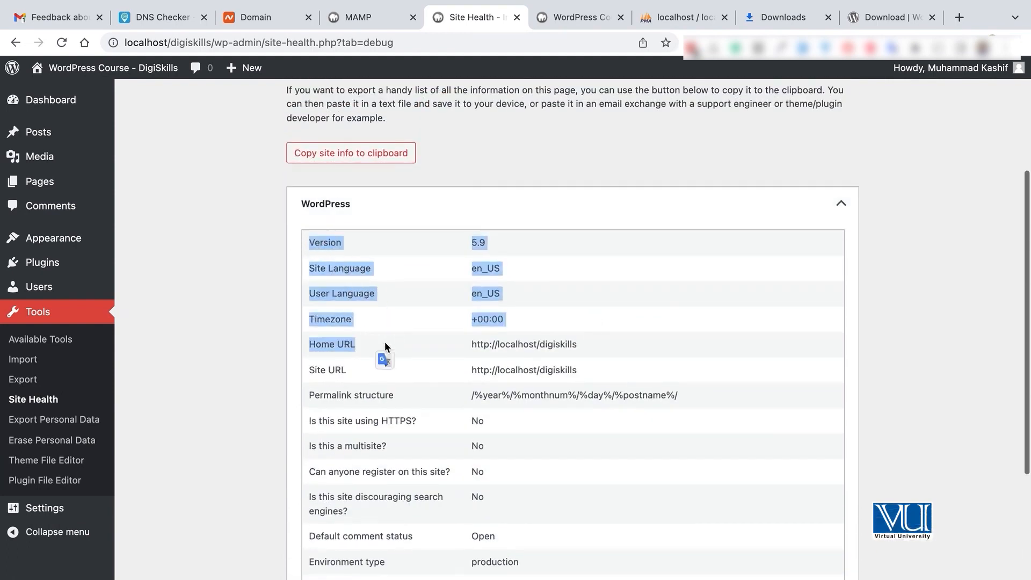
click(385, 344)
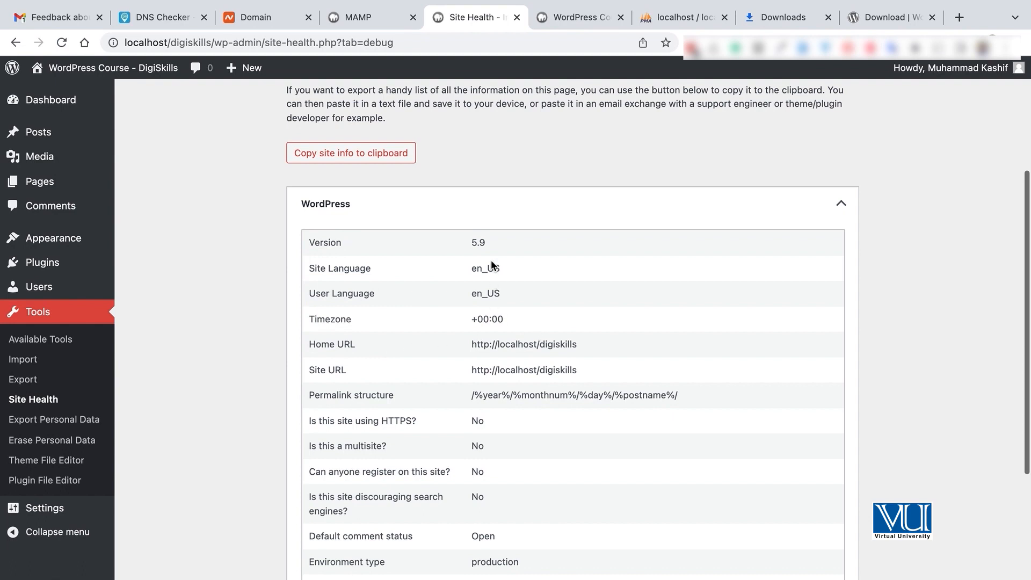
scroll(640, 368, down, 2)
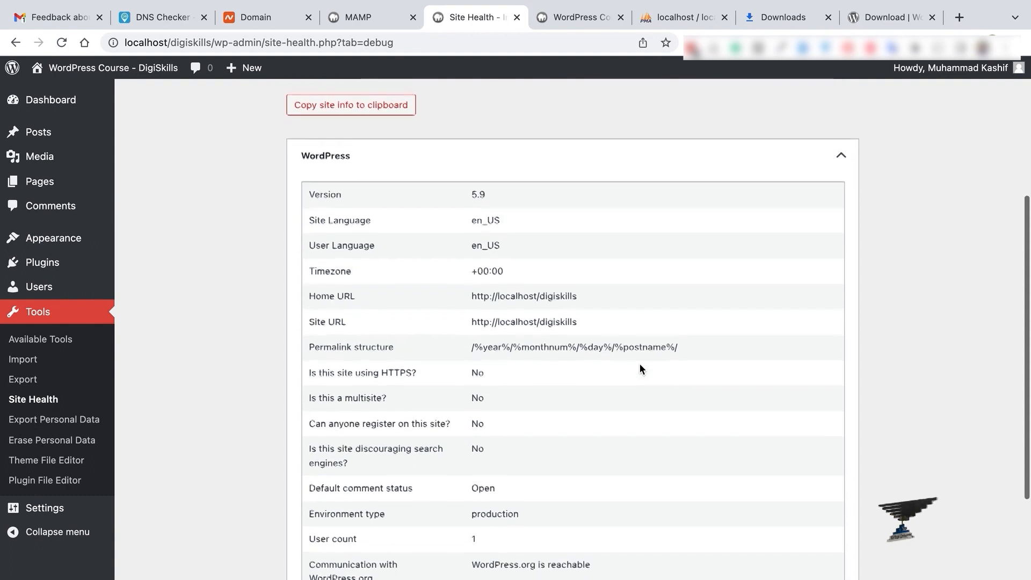
double_click(478, 370)
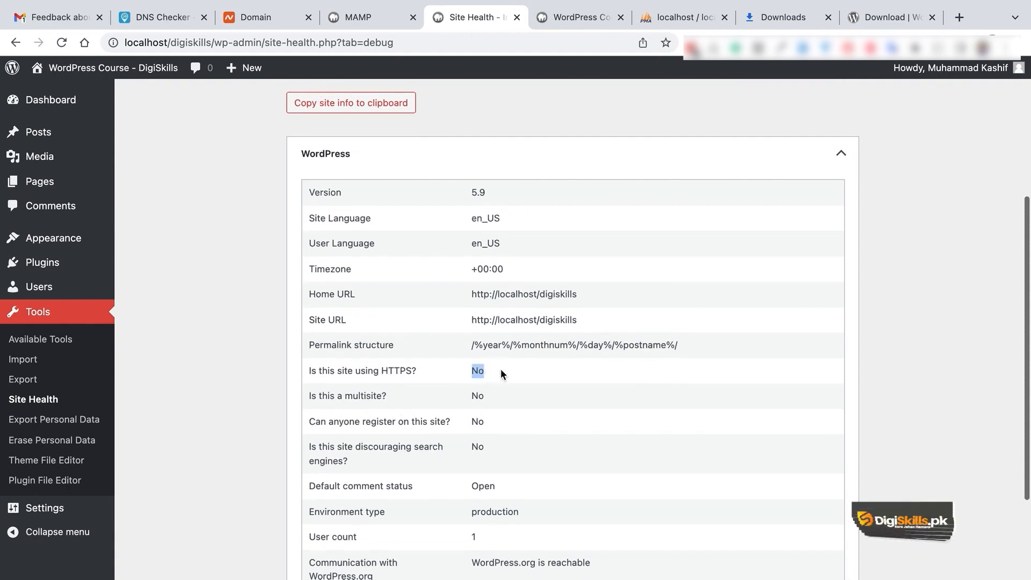
Expand Directories and Sizes and highlight its locations and sizes table
scroll(501, 369, down, 3)
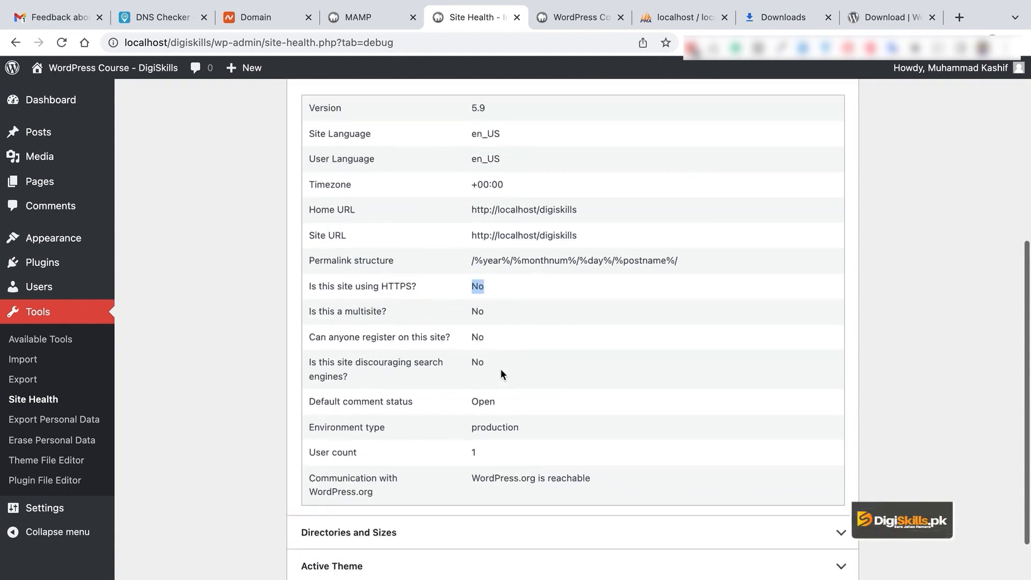
scroll(518, 433, down, 5)
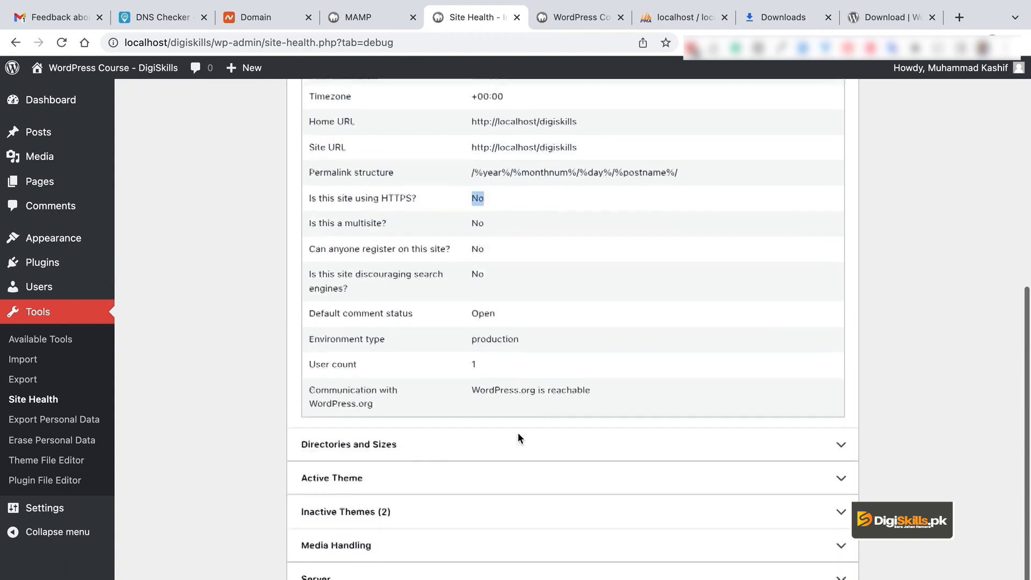
click(524, 411)
scroll(557, 419, down, 5)
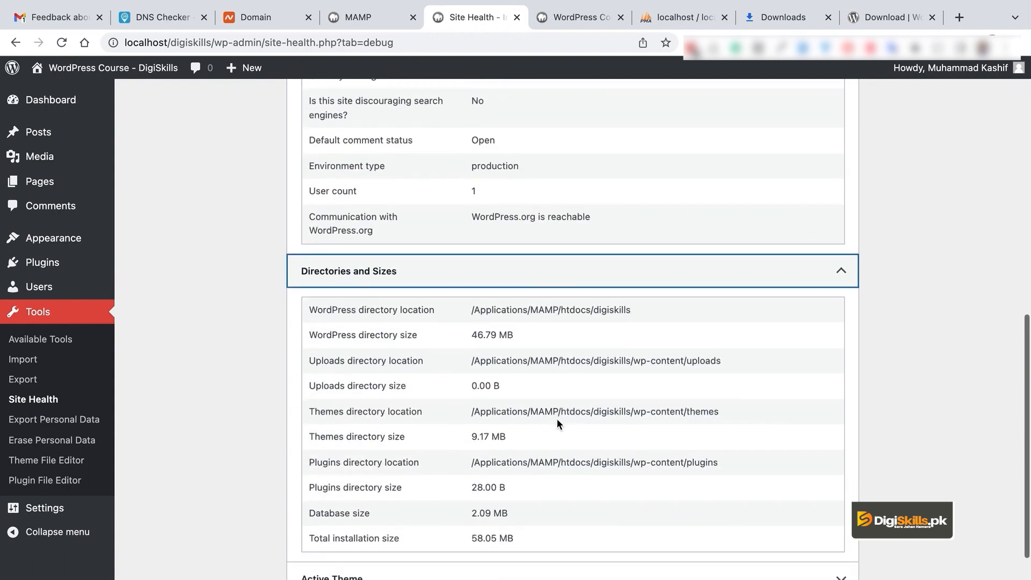
drag(306, 308, 584, 525)
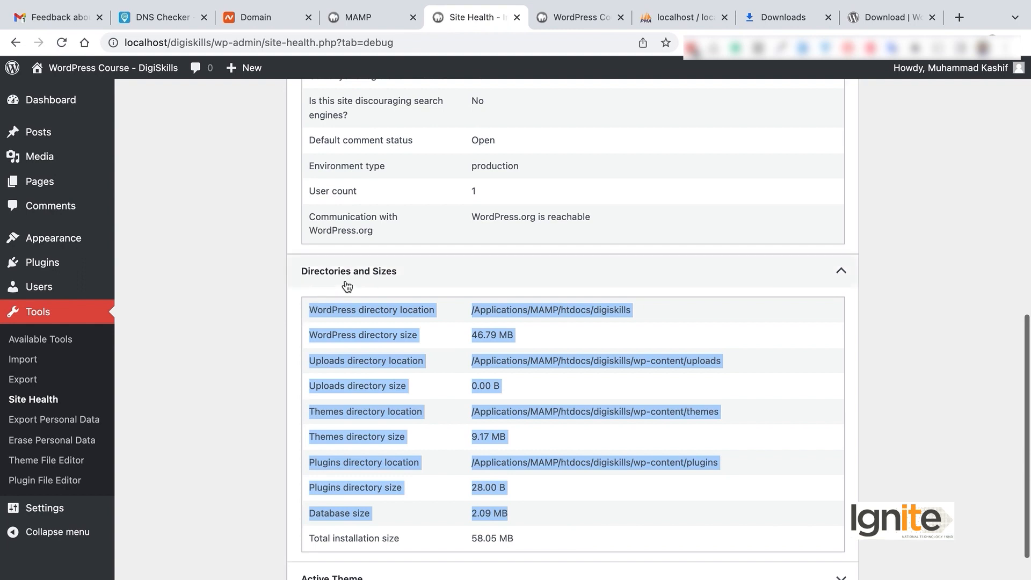
click(517, 372)
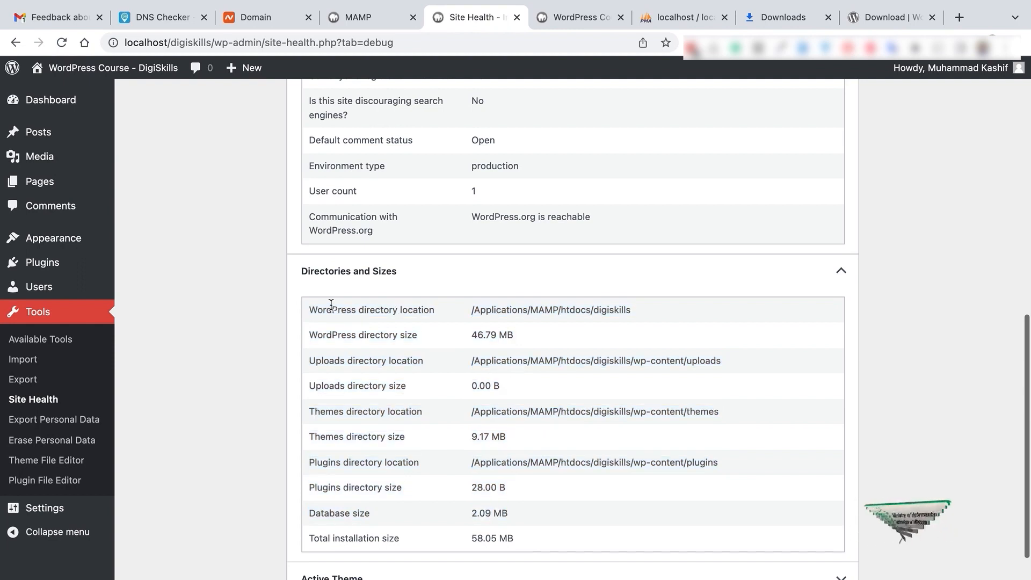
drag(308, 314, 589, 530)
scroll(588, 530, down, 1)
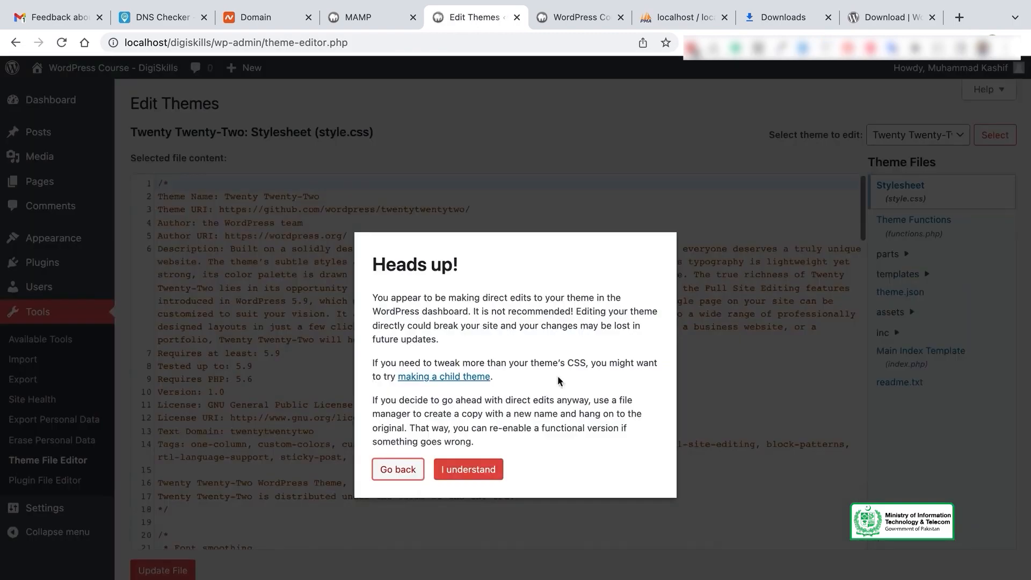
Accept the theme editor warning and scroll through Twenty Twenty-Two's style.css
click(477, 471)
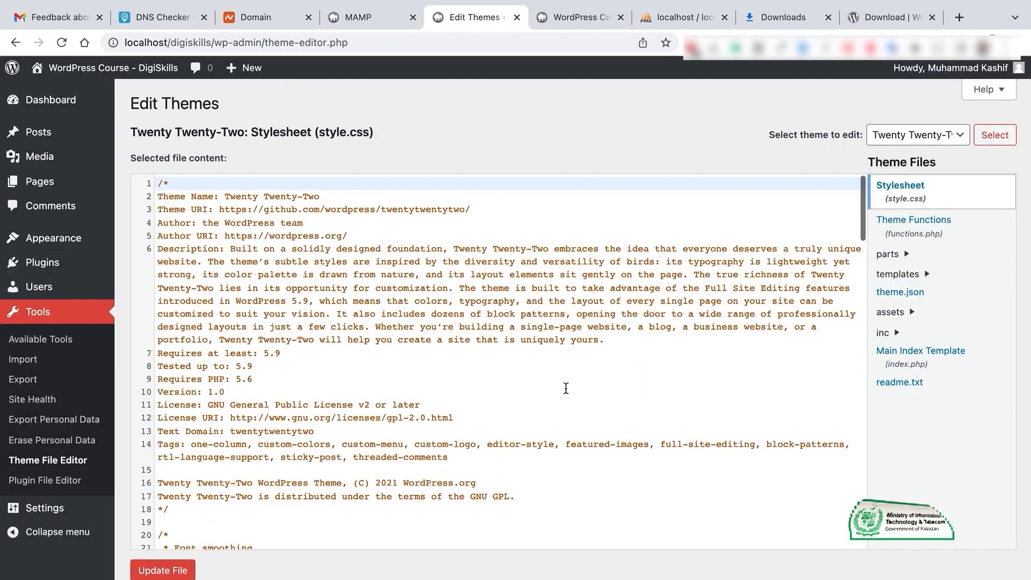
scroll(564, 385, down, 10)
scroll(566, 388, down, 5)
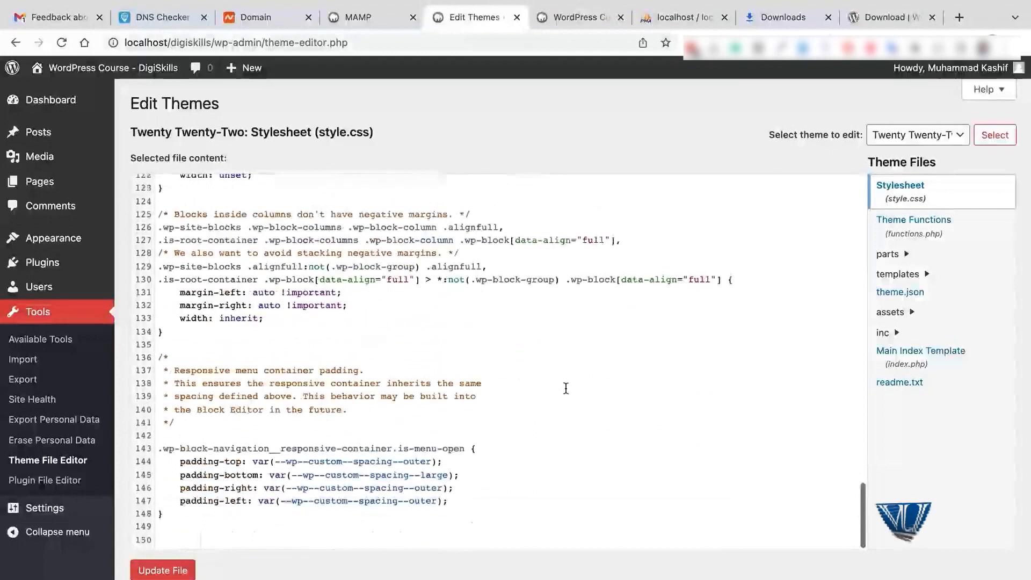
scroll(334, 373, up, 15)
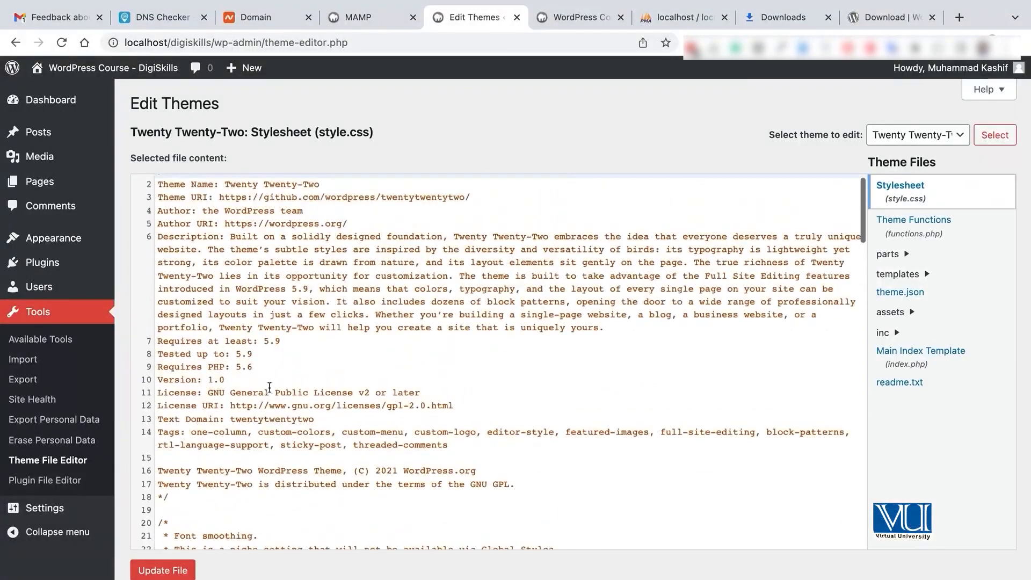
click(77, 463)
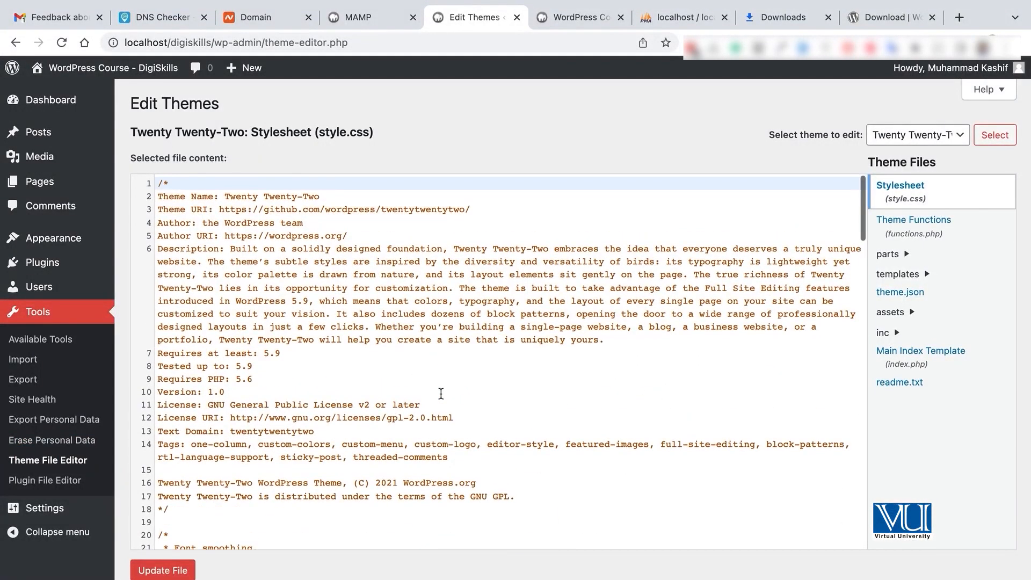
scroll(441, 394, down, 12)
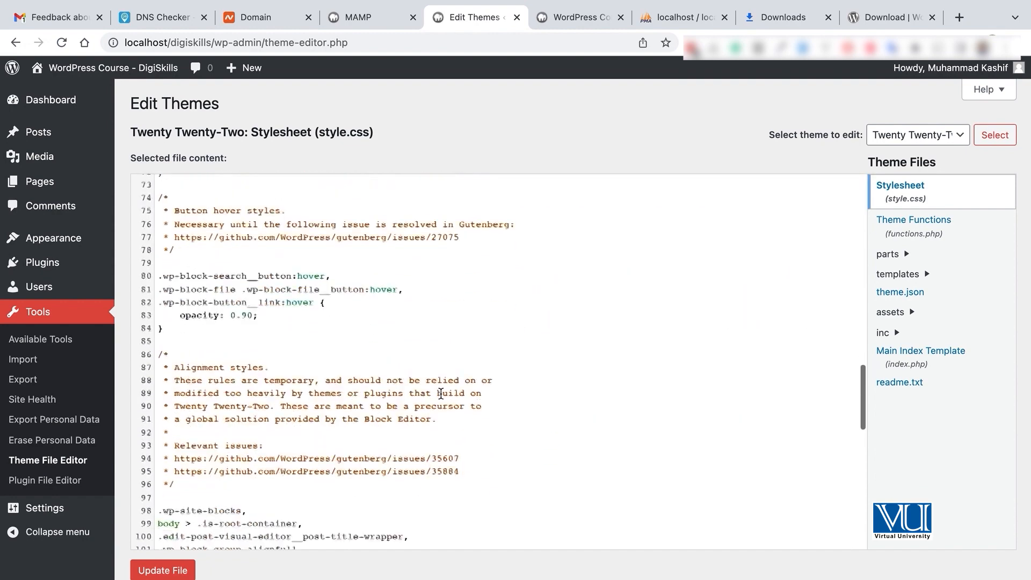
scroll(441, 394, down, 5)
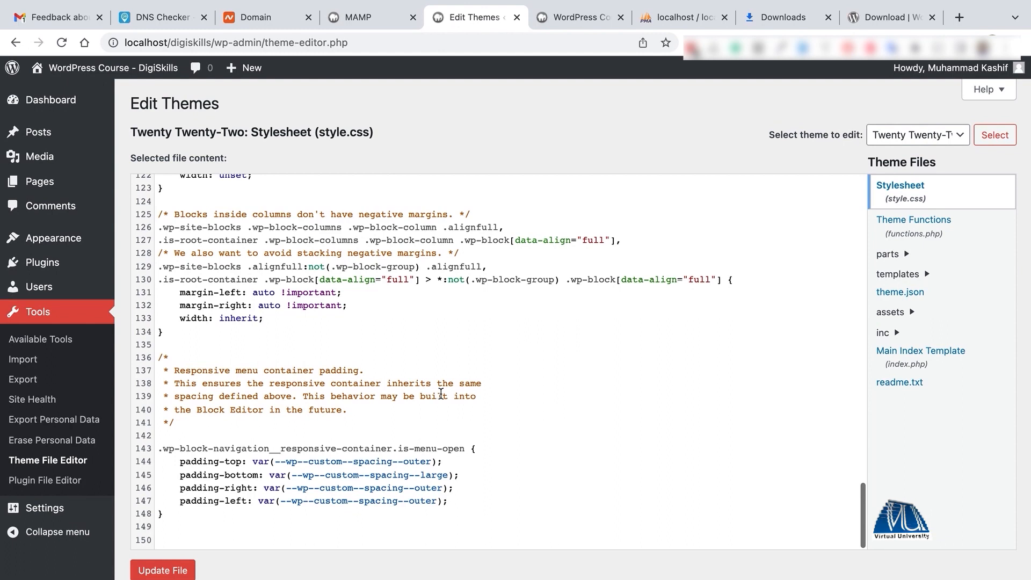
scroll(408, 353, up, 15)
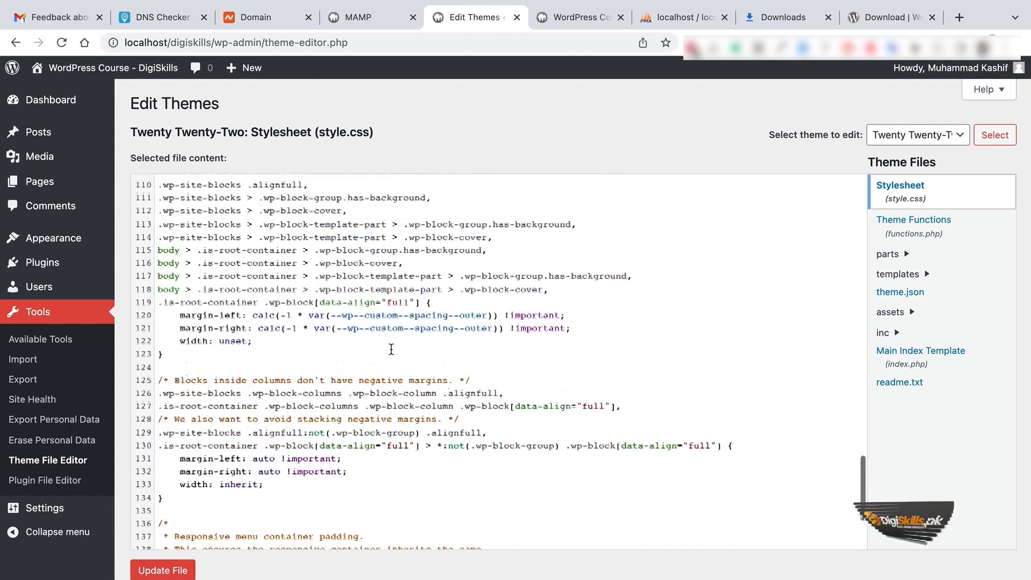
click(36, 480)
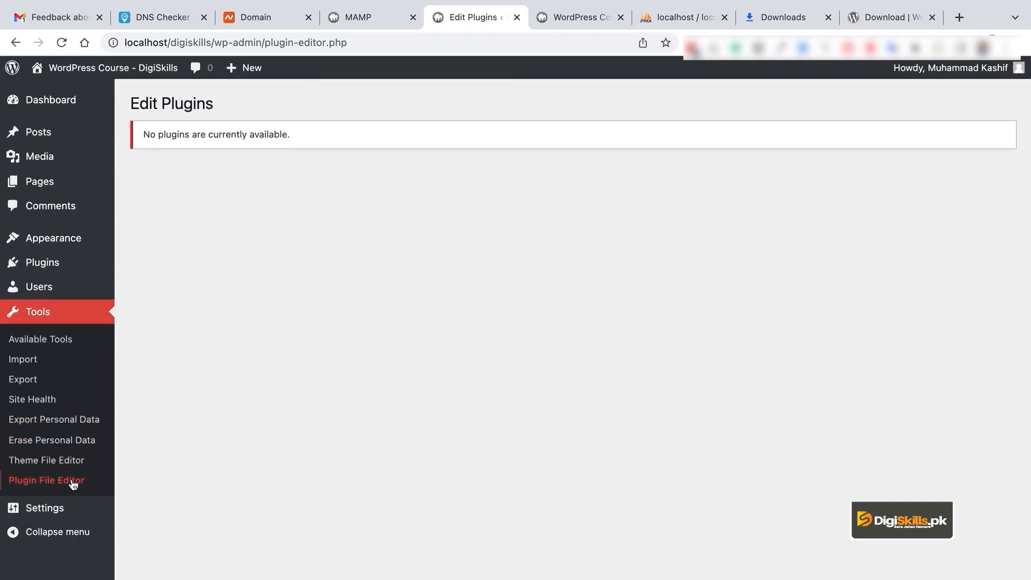
Highlight the notice that no plugins are available to edit, then open General Settings
drag(143, 133, 289, 154)
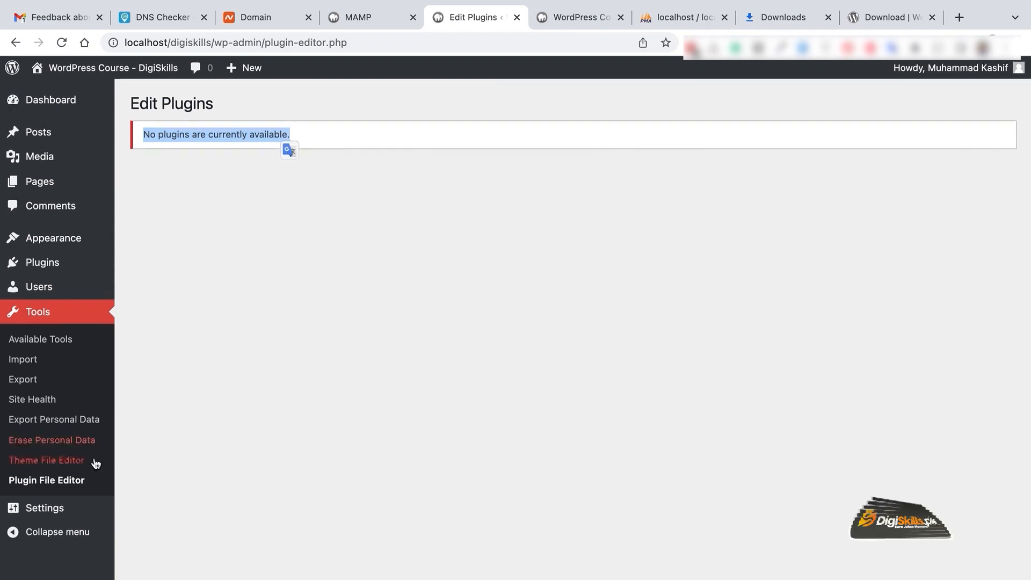
click(70, 507)
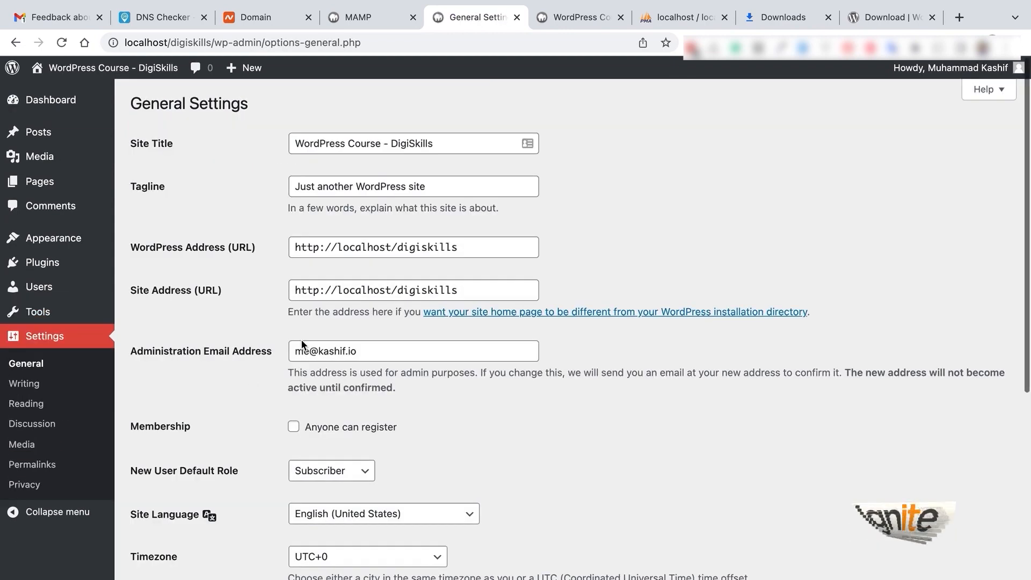
Review the site title, tagline, both site URLs and the default Subscriber role without changes
click(438, 143)
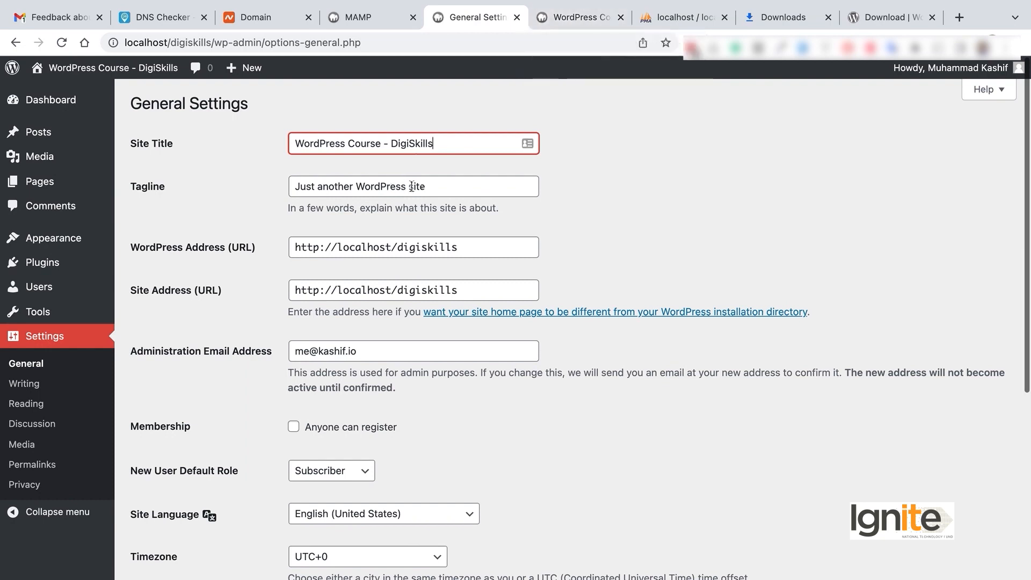
drag(436, 188, 265, 186)
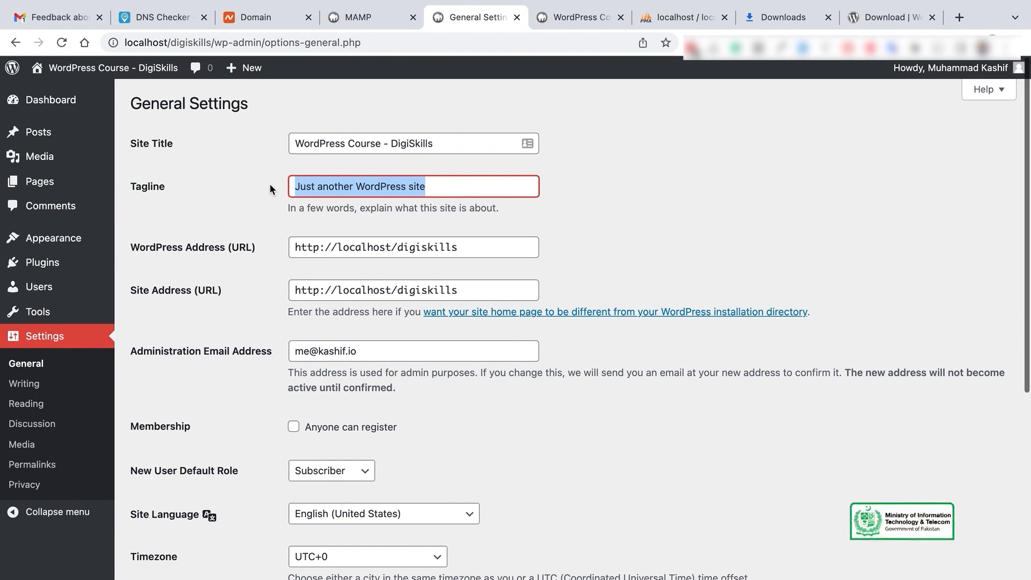
click(484, 240)
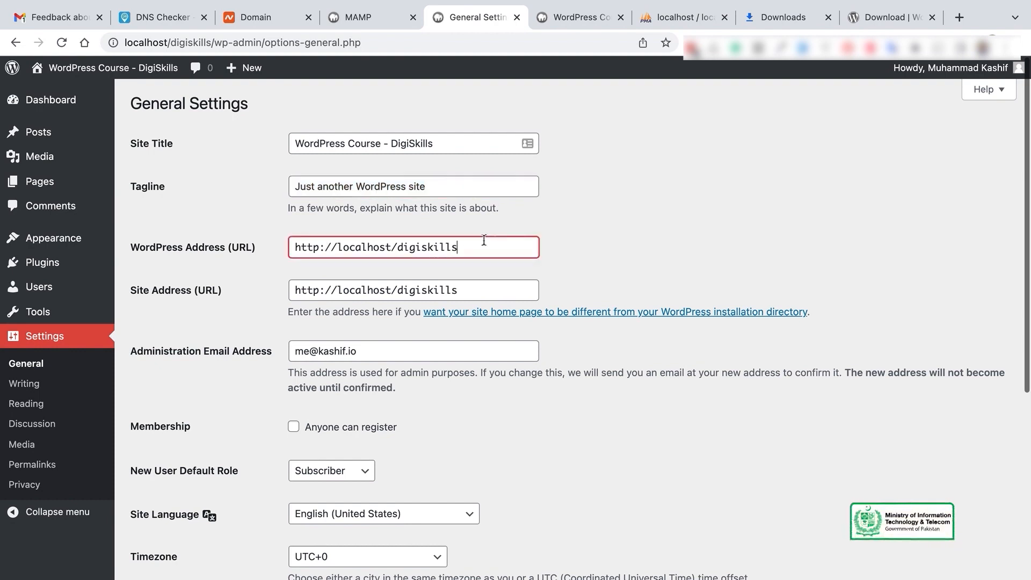
scroll(671, 249, down, 2)
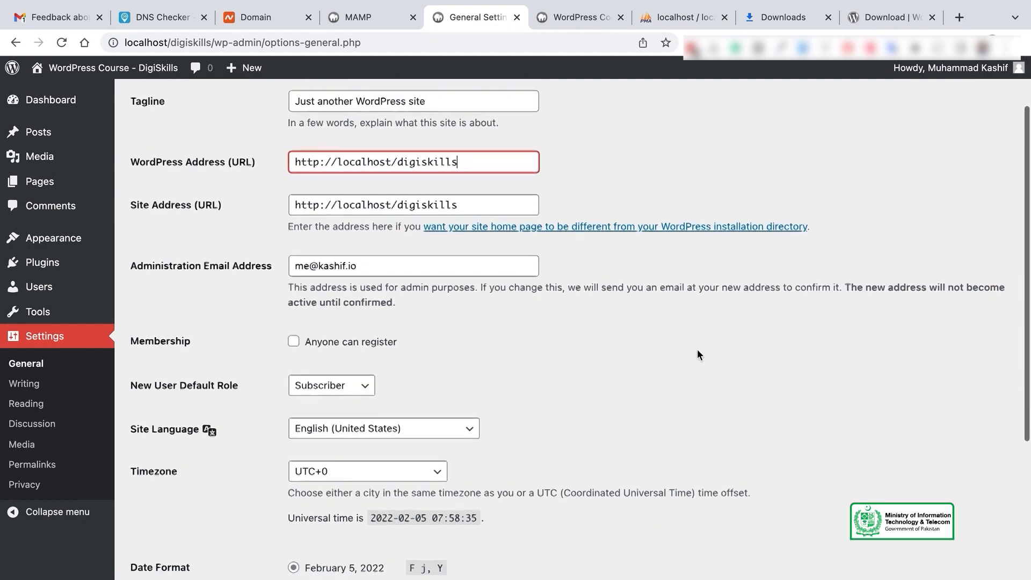
scroll(697, 349, up, 1)
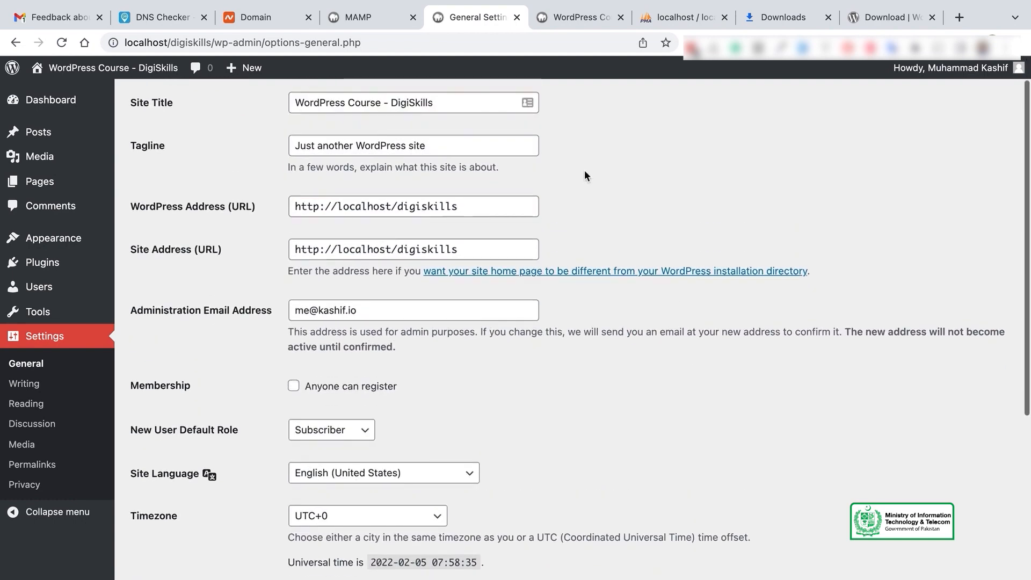
click(493, 246)
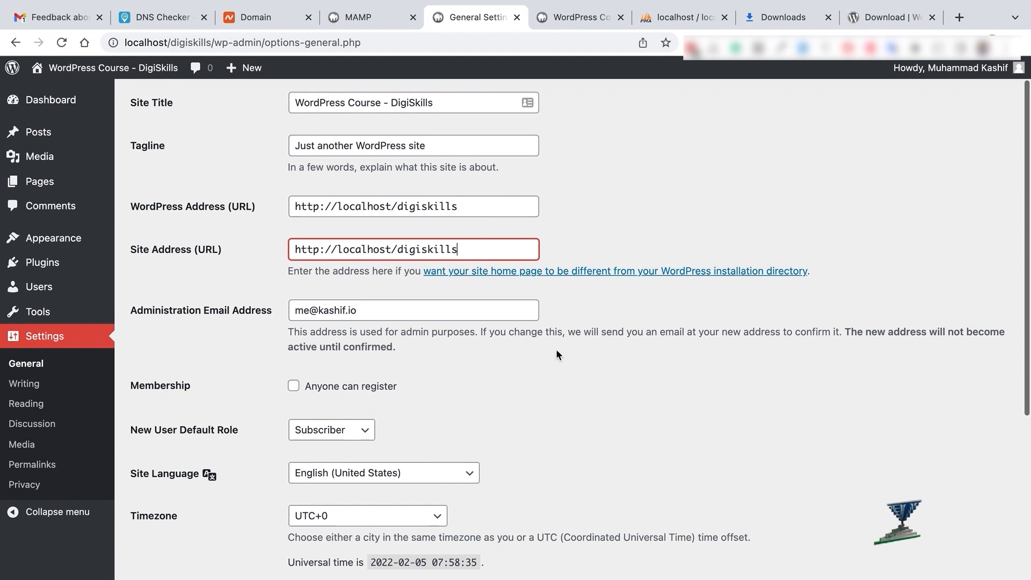
scroll(556, 349, down, 1)
scroll(392, 344, down, 1)
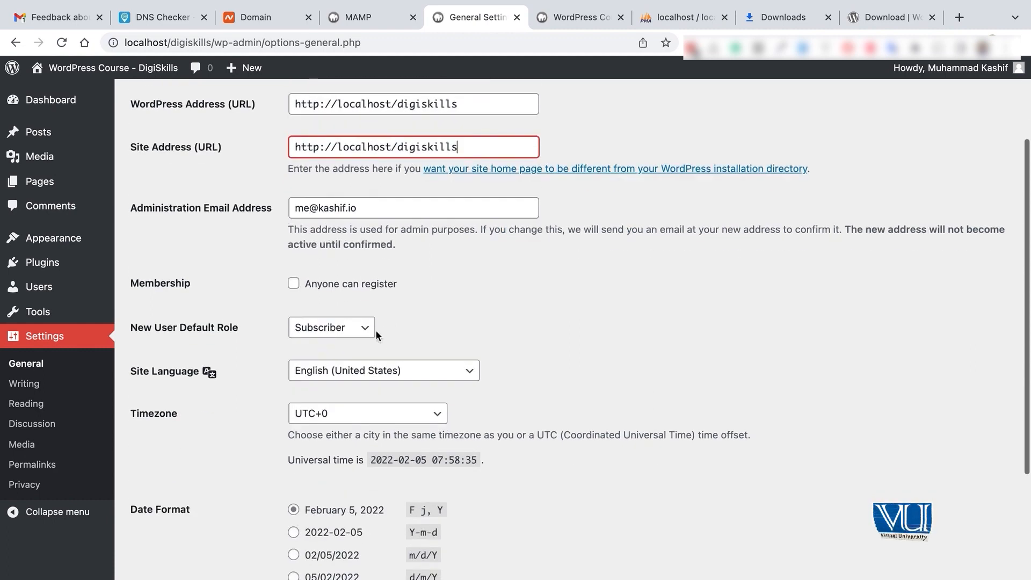
scroll(427, 325, down, 1)
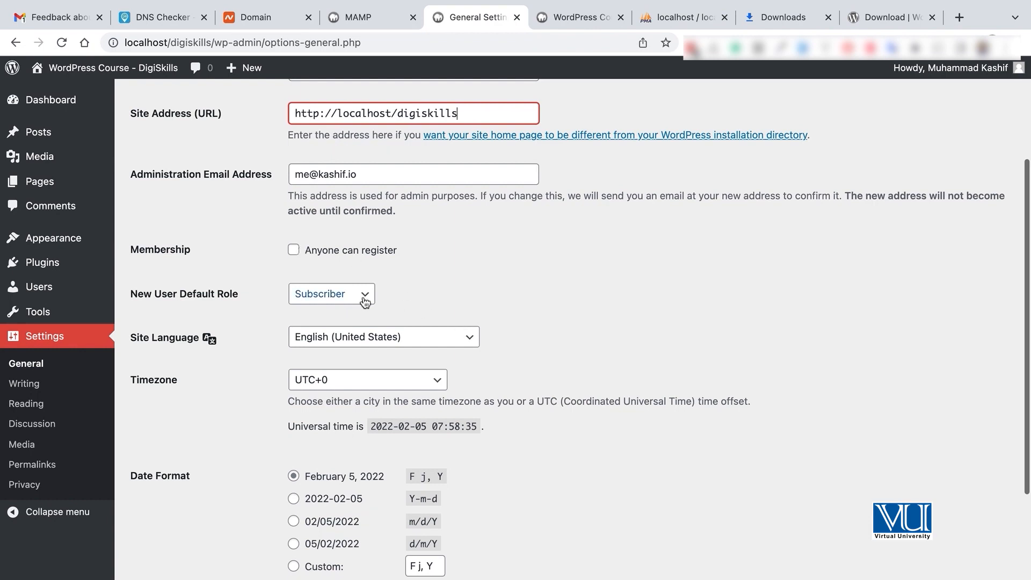
click(330, 294)
click(489, 284)
scroll(489, 280, down, 2)
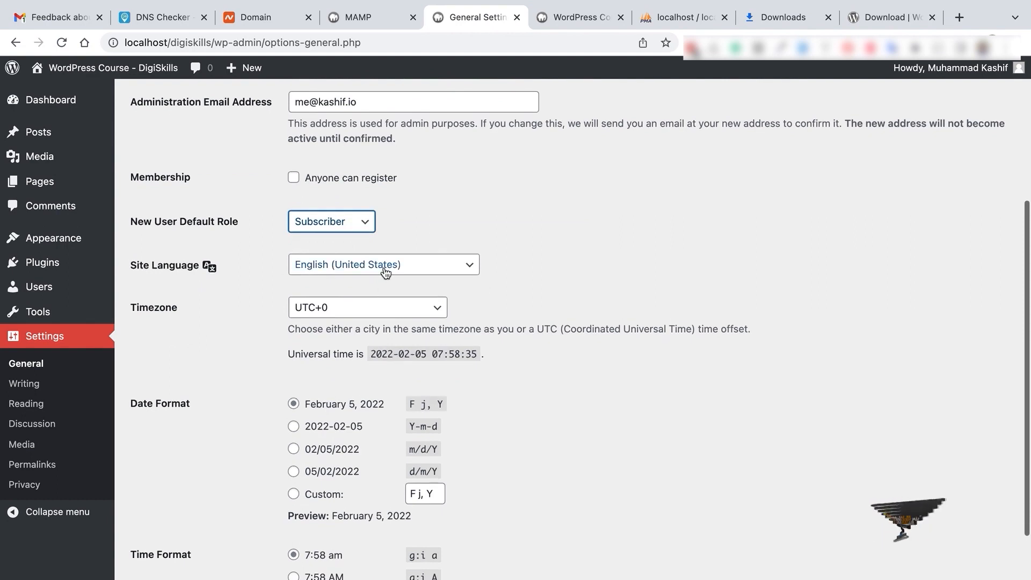
Set the timezone to UTC+5 and save the general settings
click(373, 312)
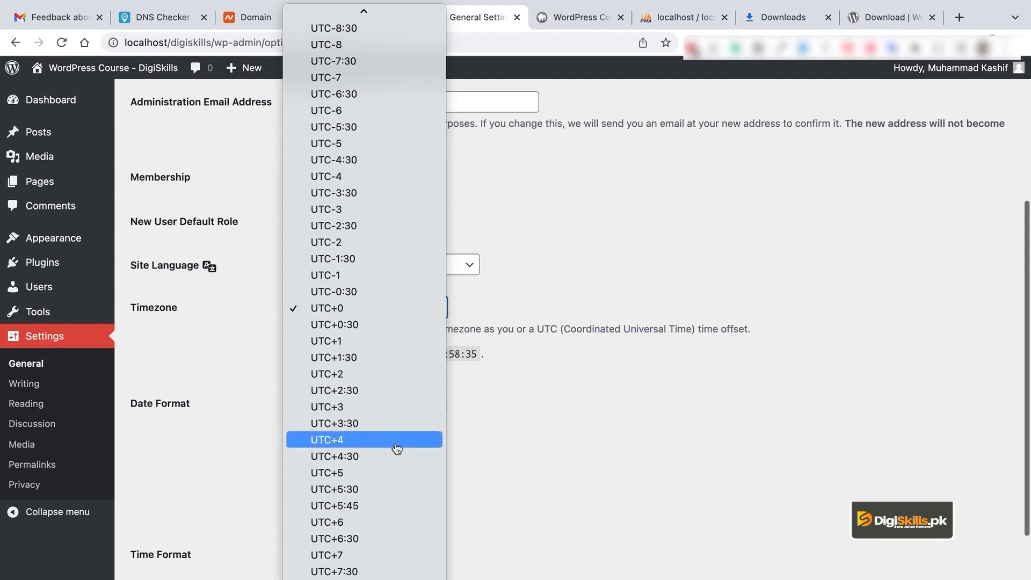
click(404, 475)
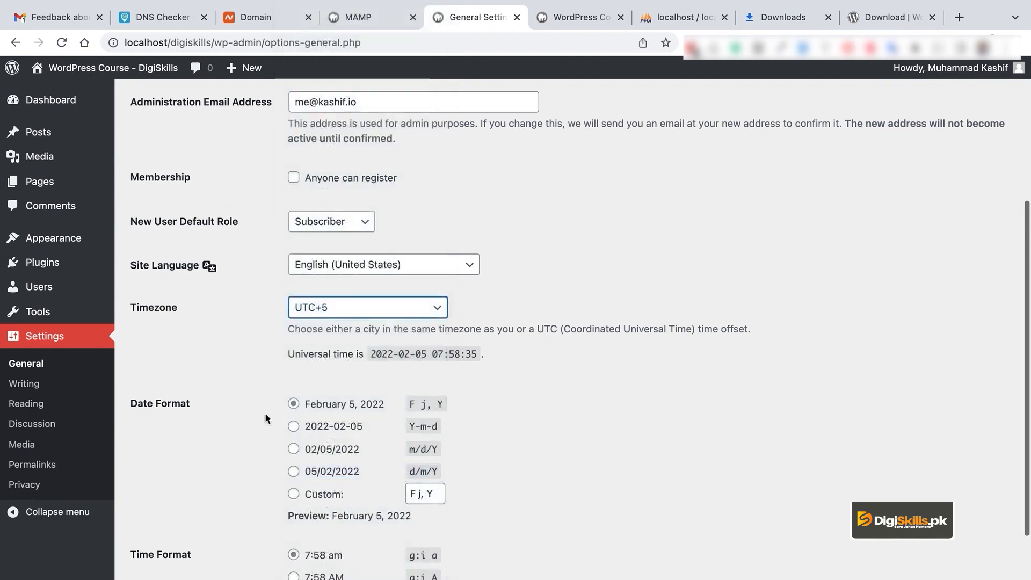
scroll(576, 404, down, 3)
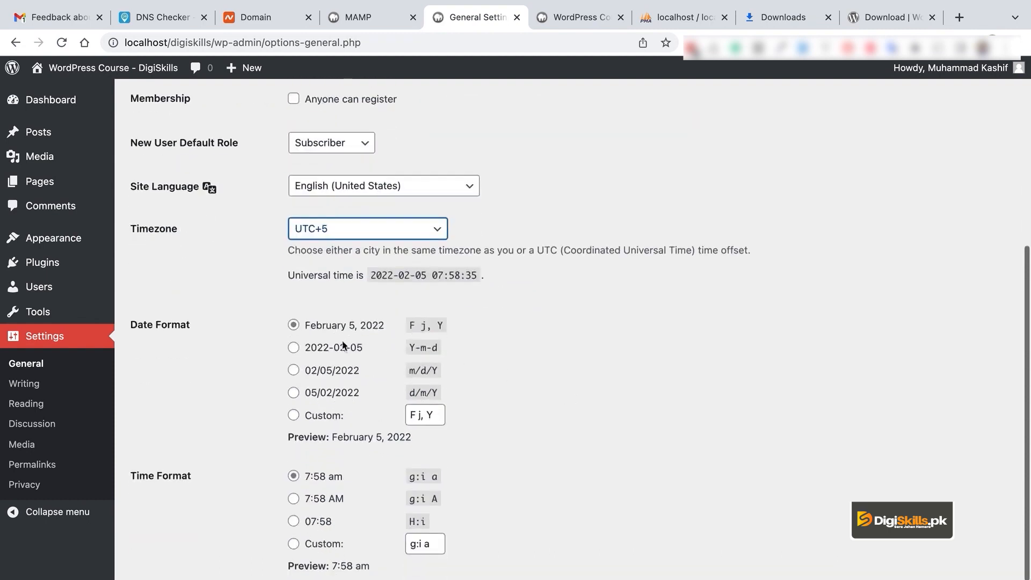
scroll(387, 430, down, 4)
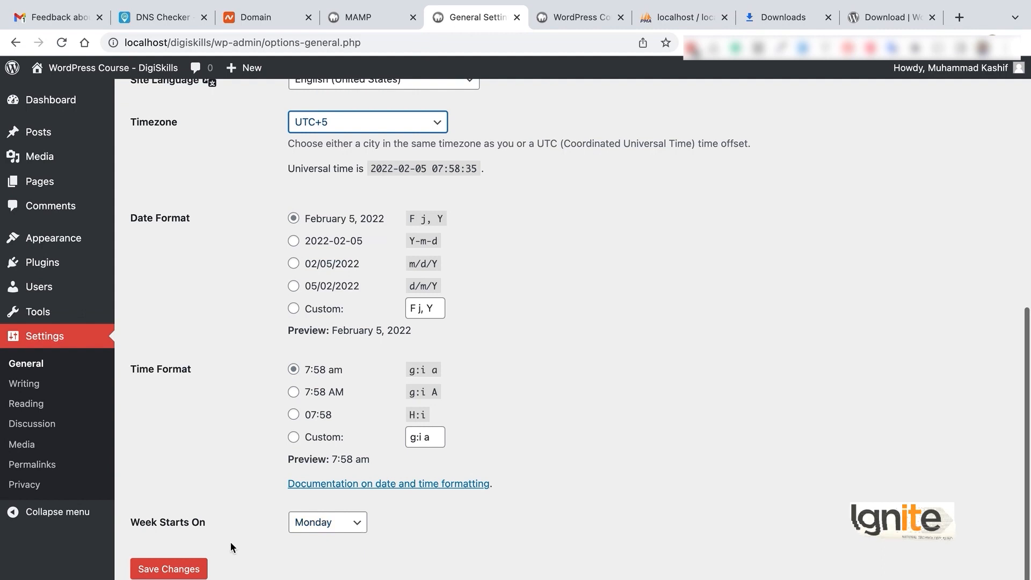
click(182, 569)
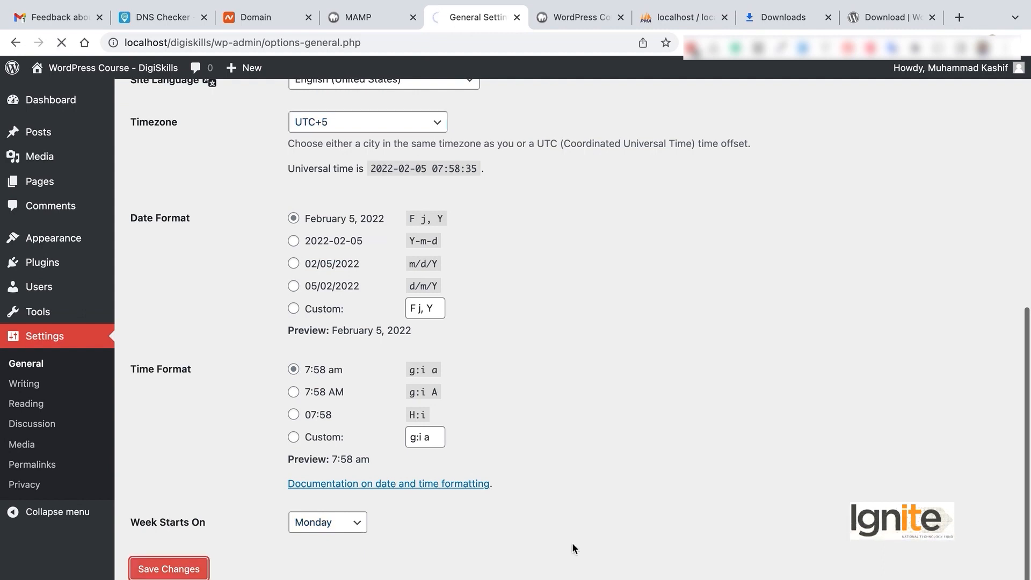
In Writing settings, leave the default post format on Standard and category Uncategorized
scroll(687, 477, down, 7)
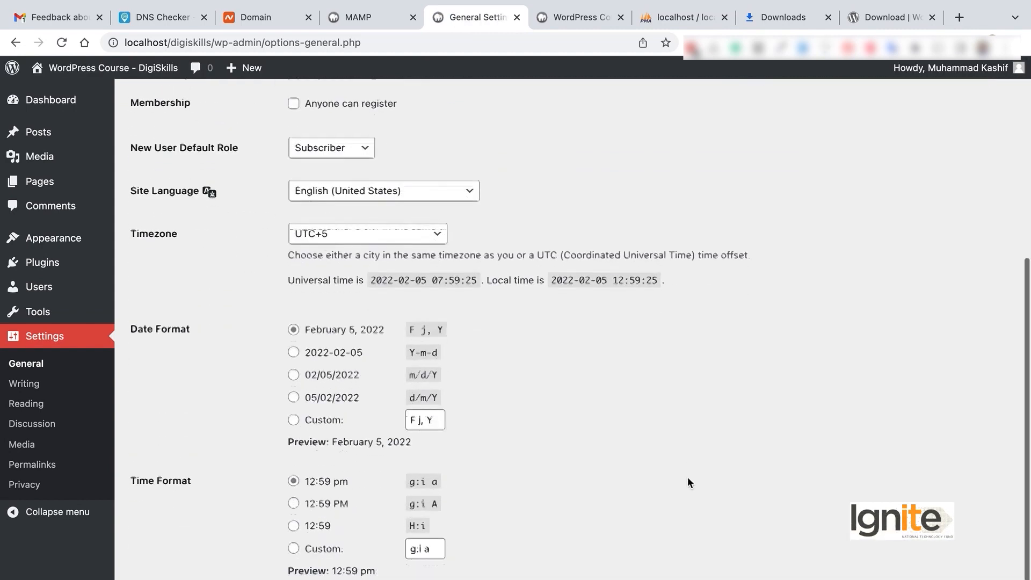
scroll(689, 478, down, 2)
click(33, 386)
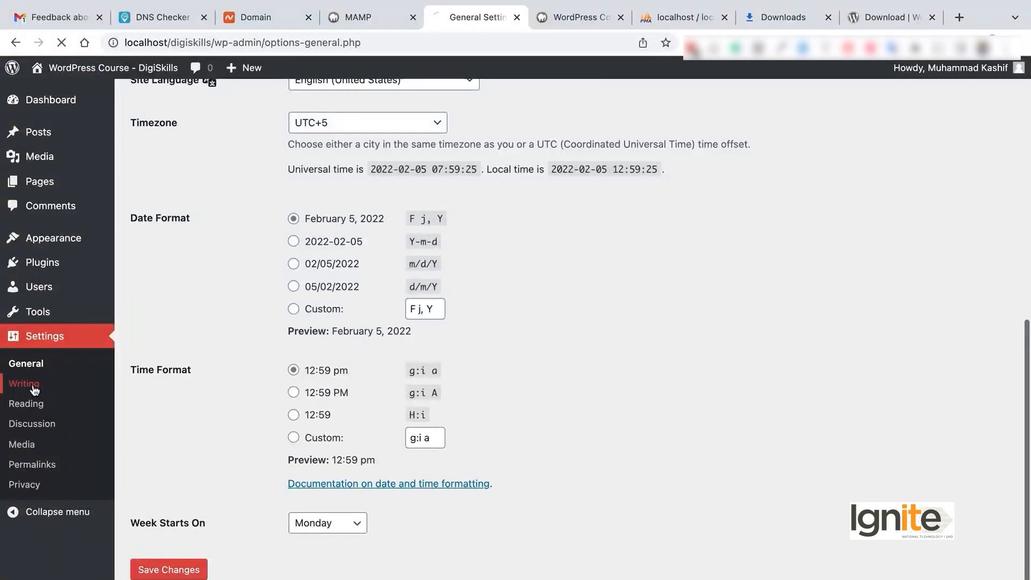
scroll(342, 244, down, 1)
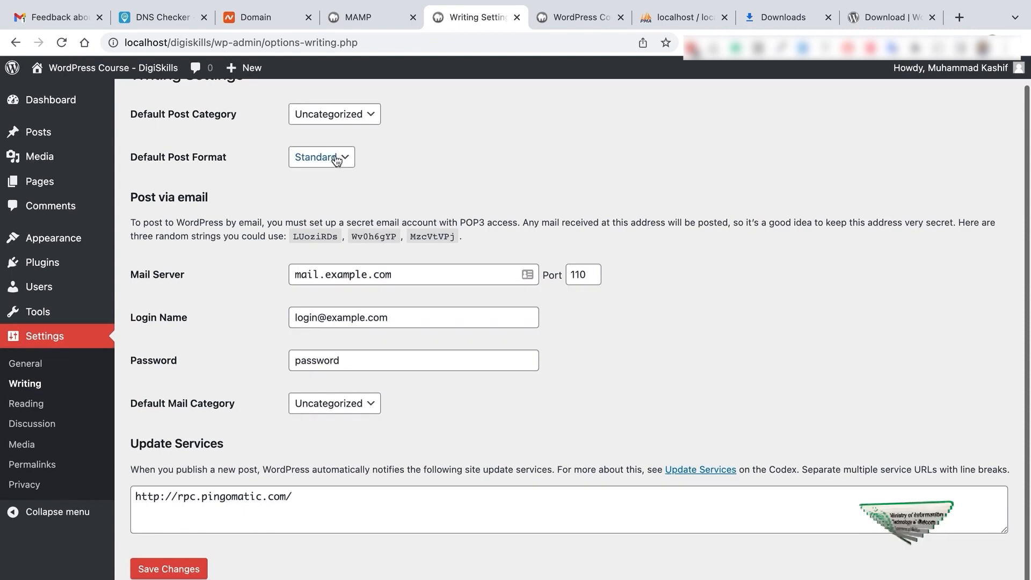
click(338, 156)
click(479, 147)
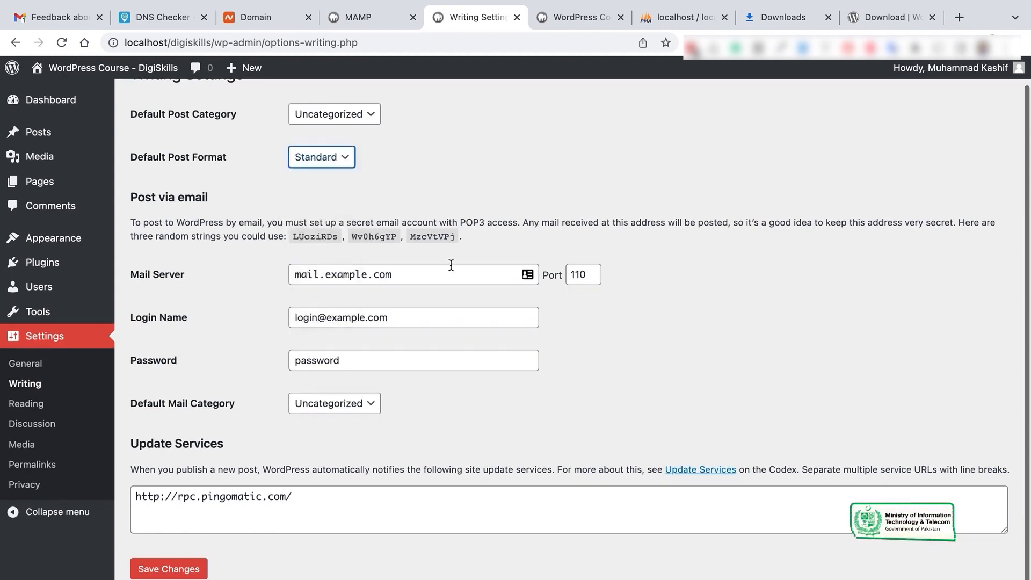
click(441, 271)
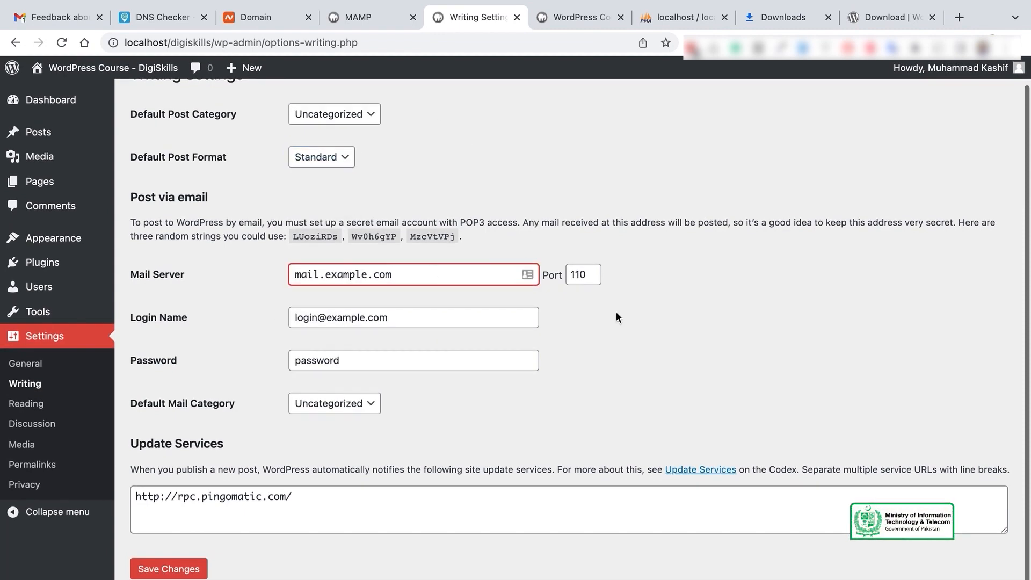
In Reading settings, make the homepage a static page showing Sample Page
click(34, 410)
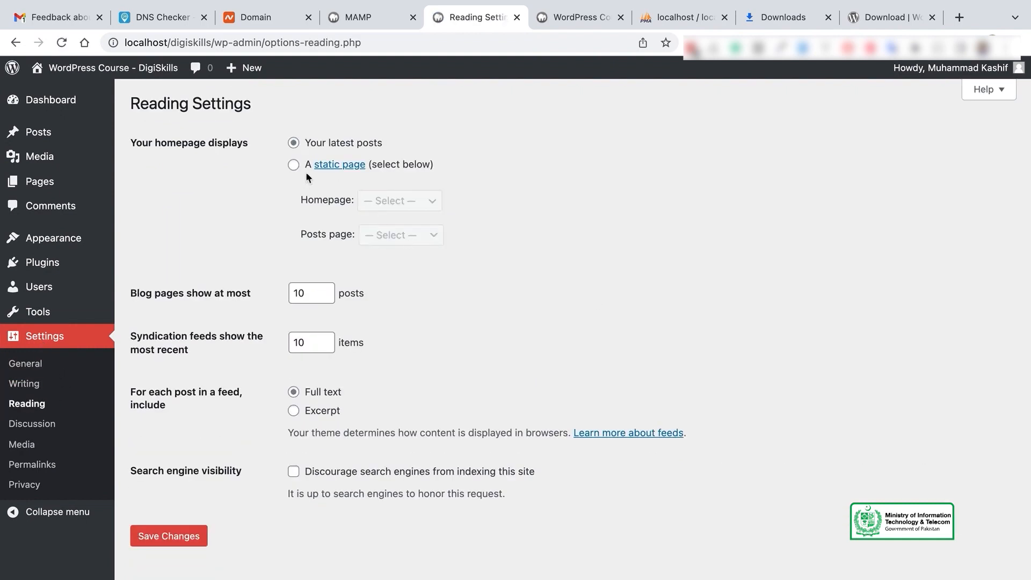
click(294, 166)
click(417, 202)
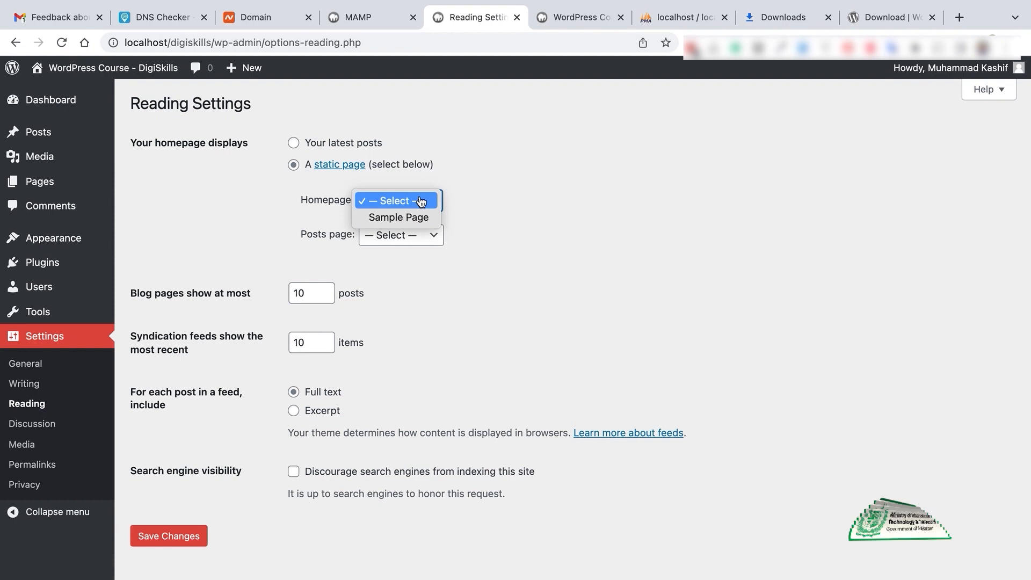
click(421, 218)
scroll(469, 310, down, 1)
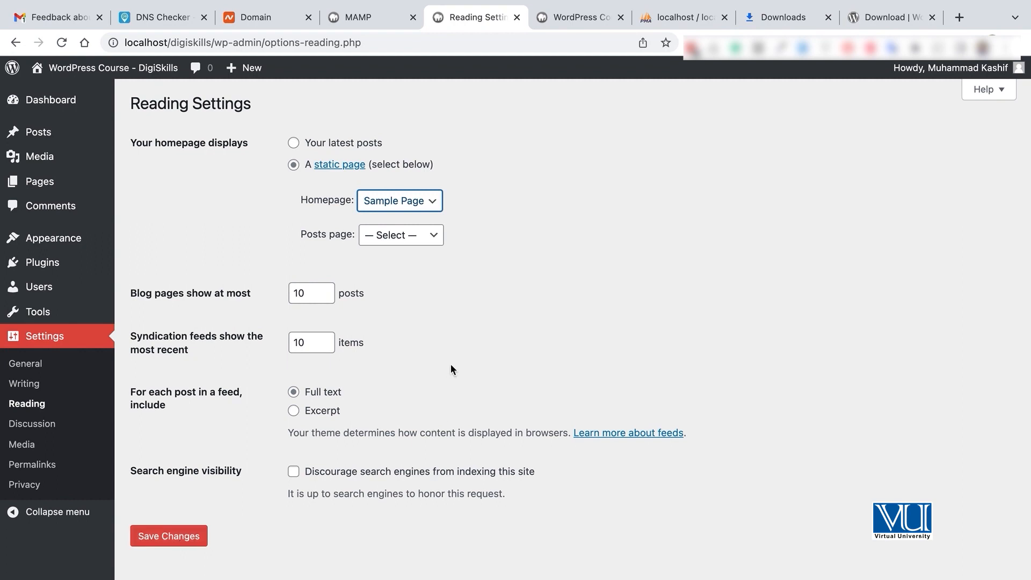
Tick 'Discourage search engines from indexing this site'
click(315, 291)
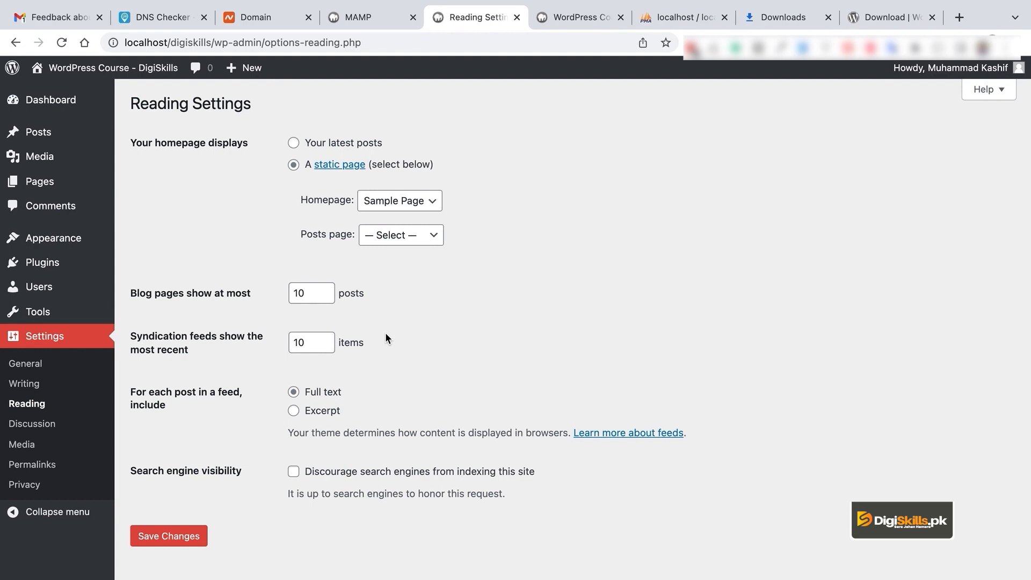
click(312, 293)
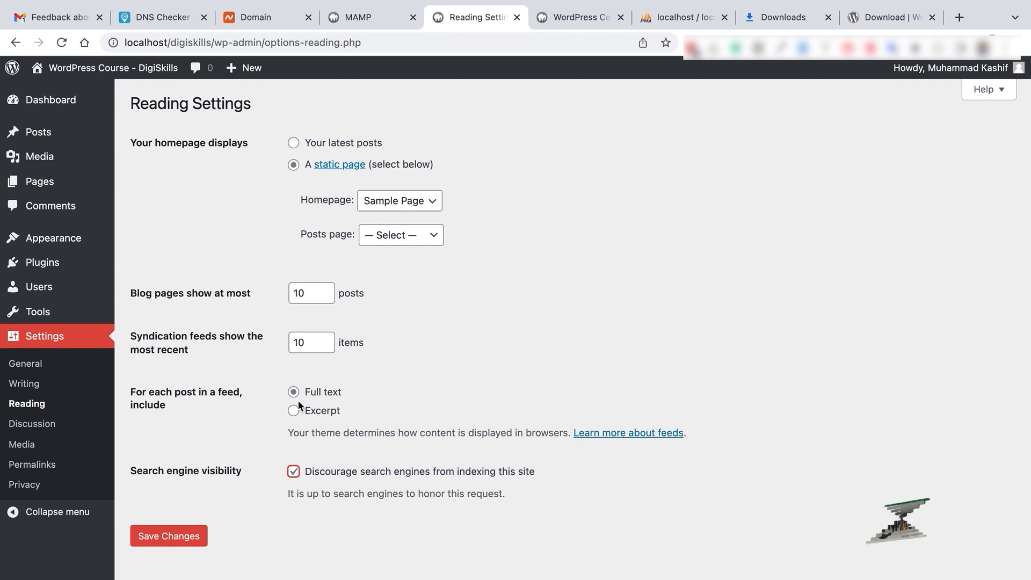
click(367, 473)
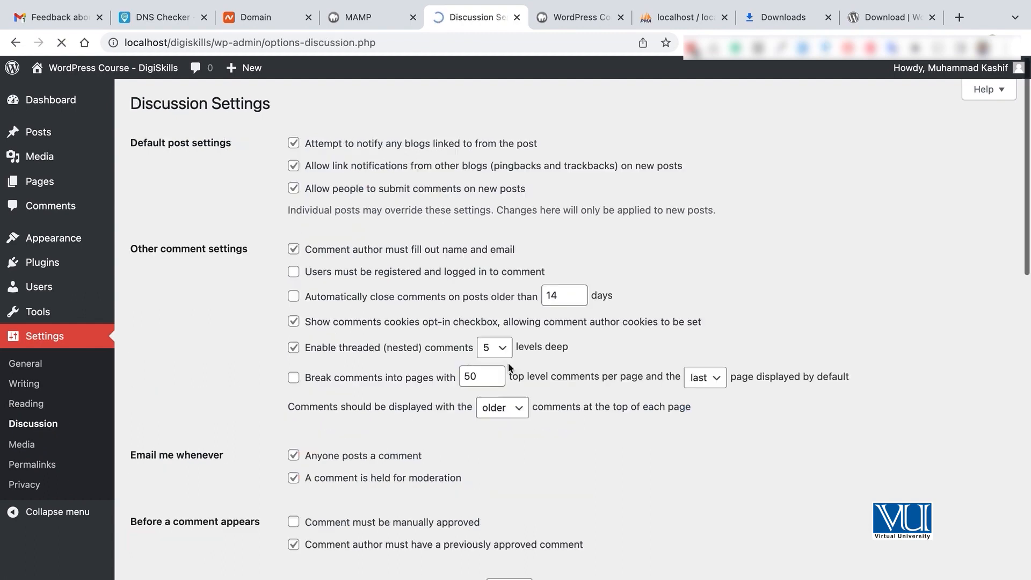
Look over all Discussion options, then view Media's 150×150, 300×300 and 1024×1024 image sizes
scroll(508, 362, down, 8)
scroll(508, 362, up, 8)
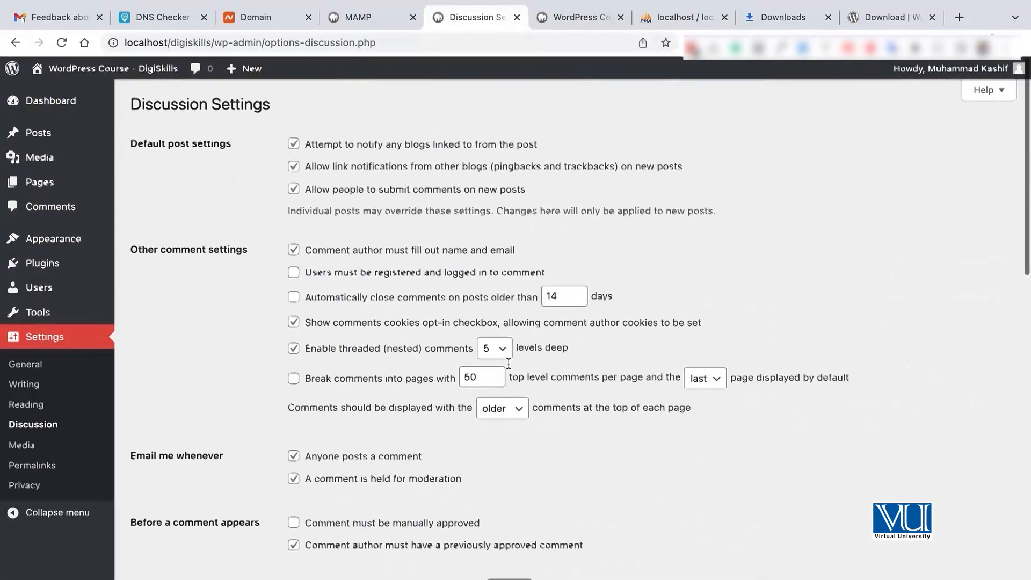
scroll(508, 364, down, 3)
scroll(509, 368, down, 14)
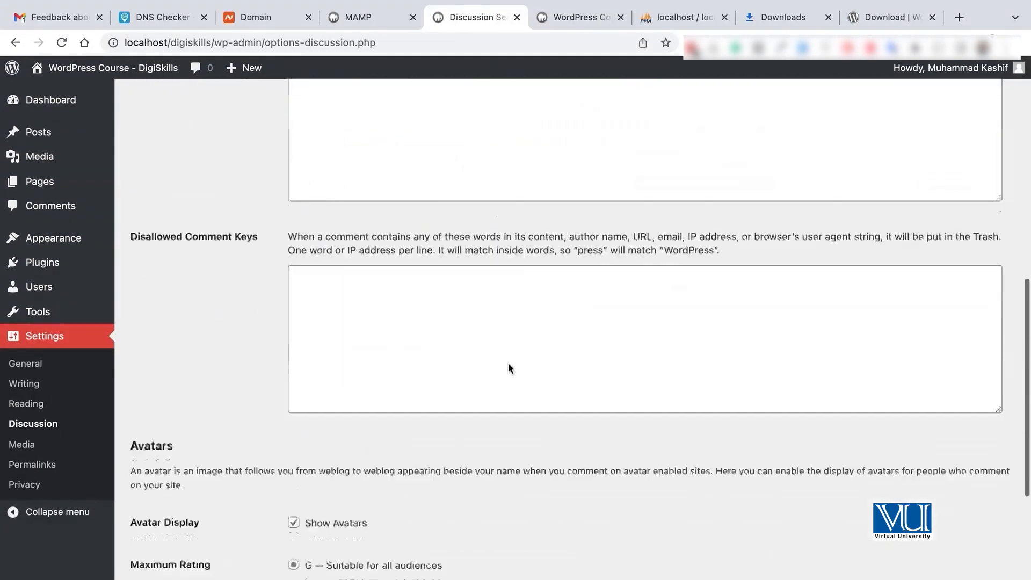
scroll(508, 363, down, 2)
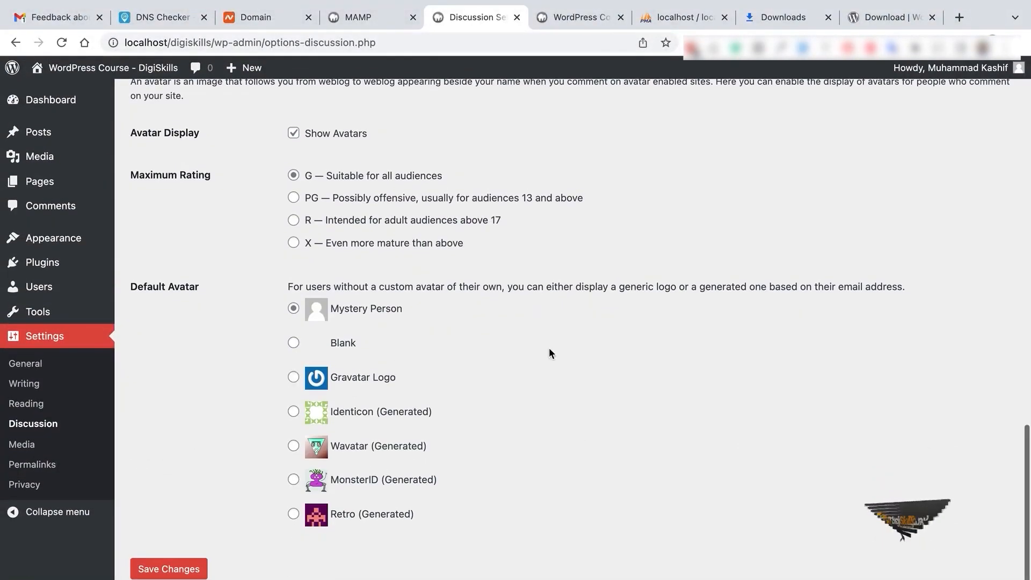
scroll(549, 348, up, 20)
scroll(550, 352, down, 15)
scroll(549, 347, down, 2)
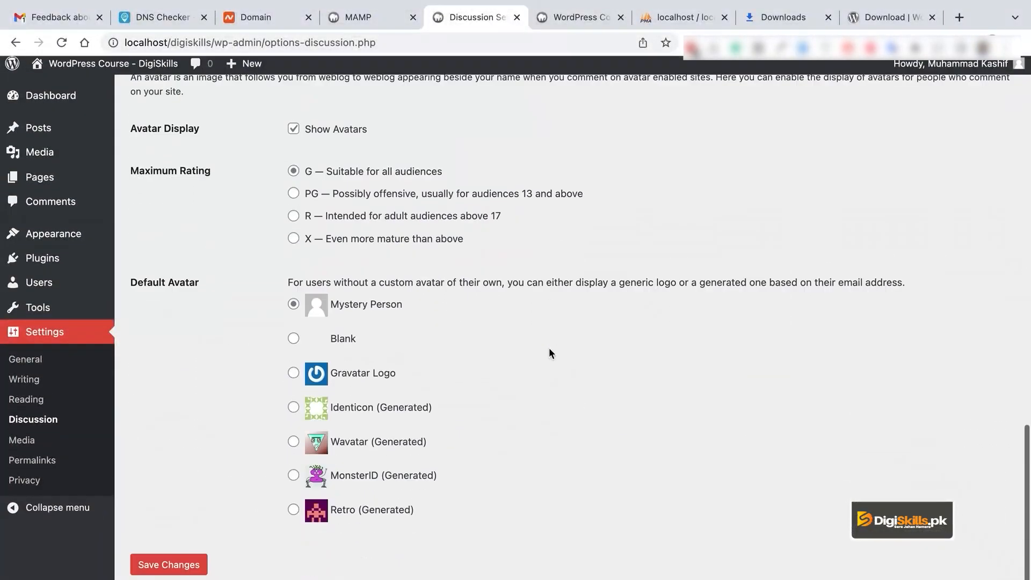
click(39, 426)
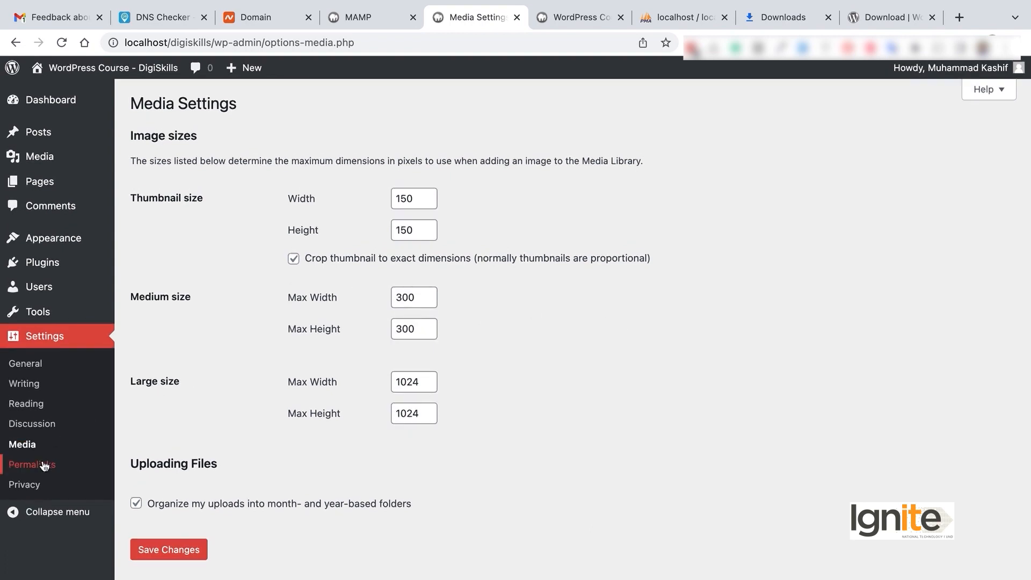
Try the Post name permalink option, then switch back to Plain and save
scroll(375, 288, down, 2)
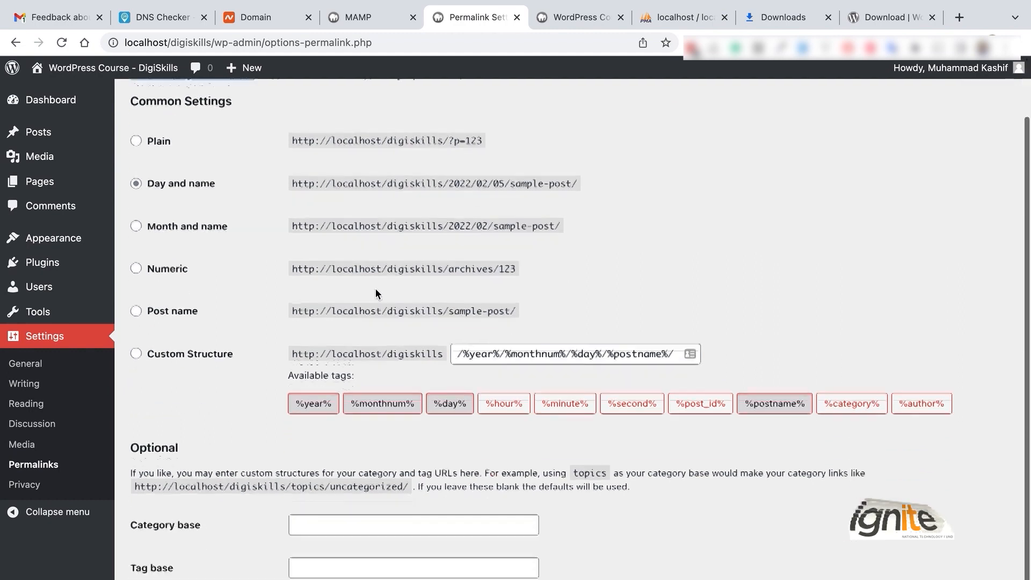
click(220, 338)
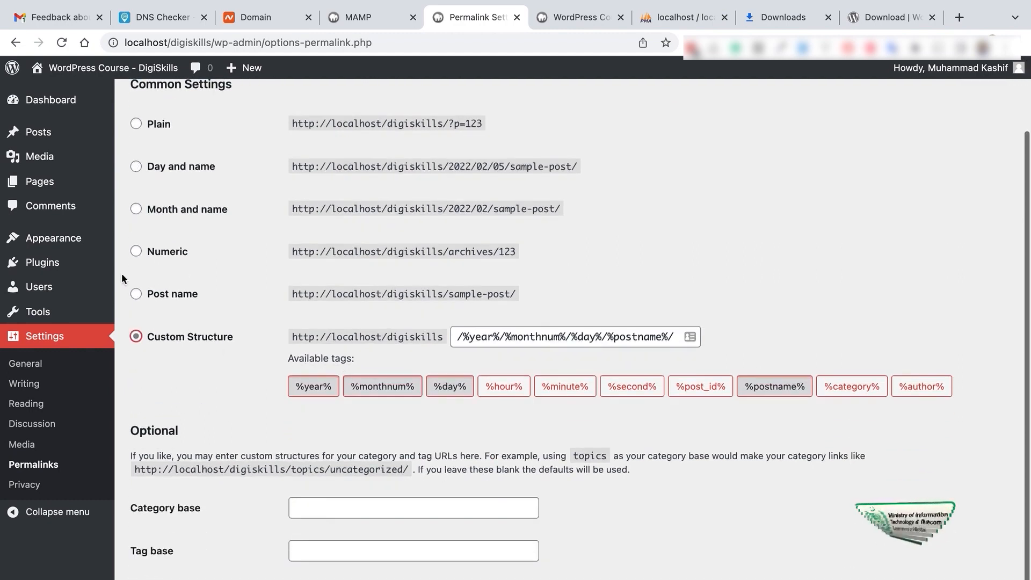
click(161, 298)
scroll(253, 460, down, 1)
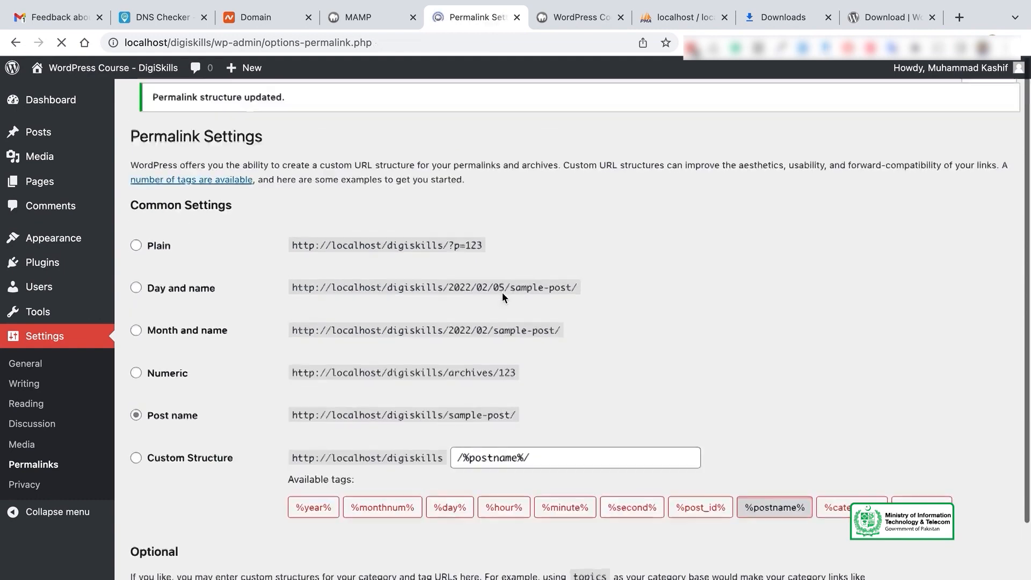
scroll(650, 267, down, 2)
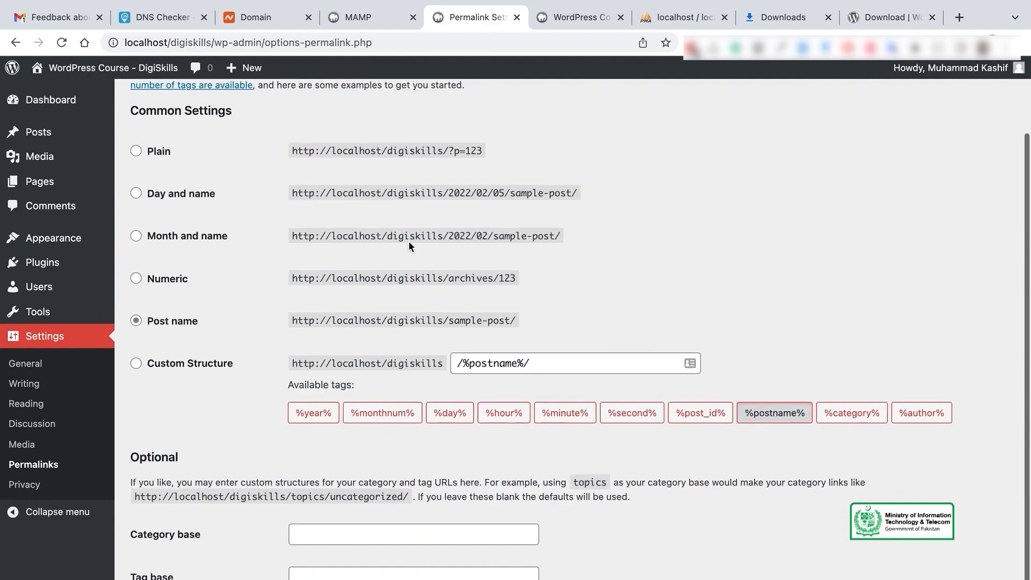
click(160, 151)
scroll(256, 299, down, 2)
click(183, 570)
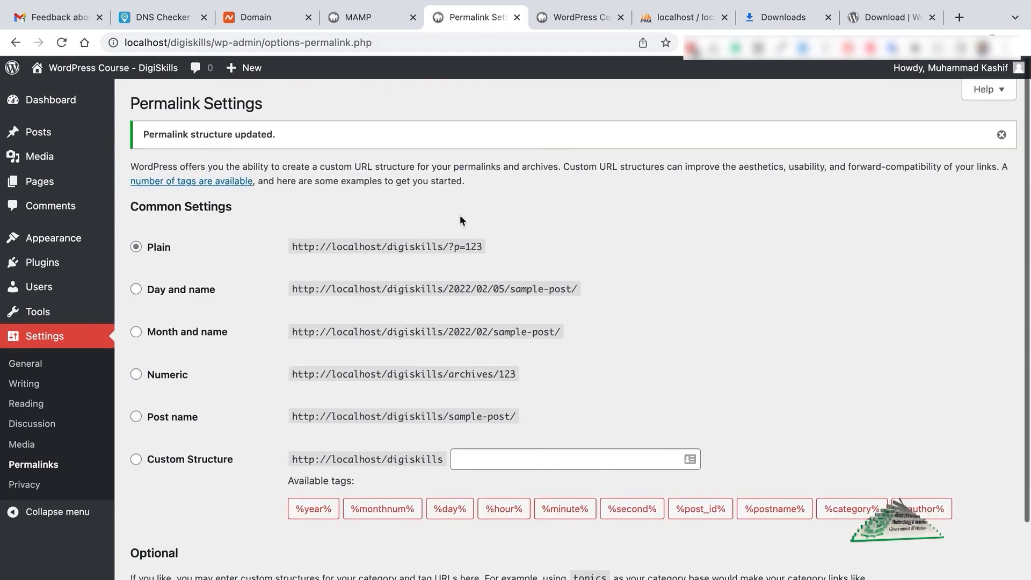
mouse_move(46, 178)
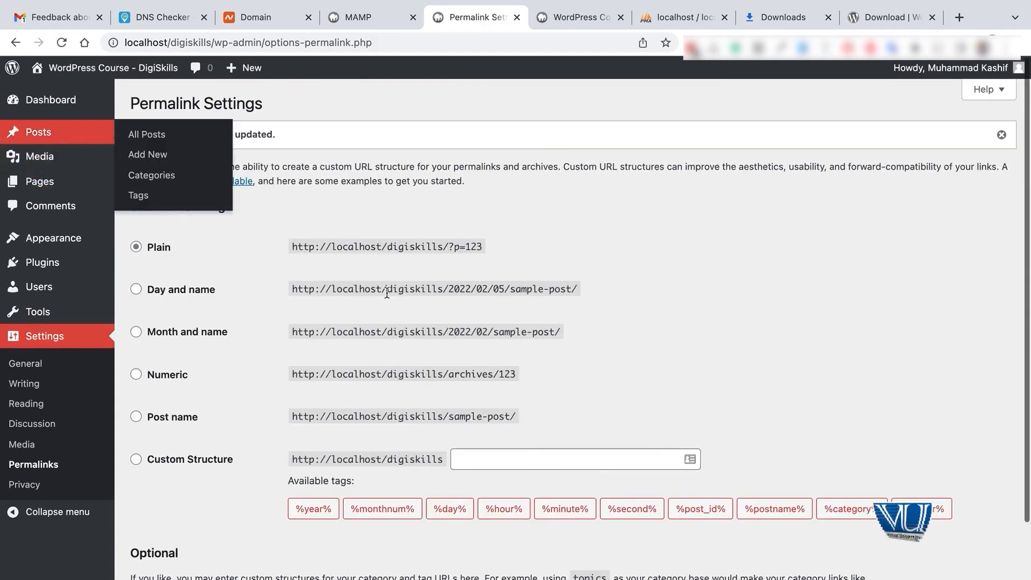
View the Hello world! post and check it loads at localhost/digiskills/?p=1
click(38, 132)
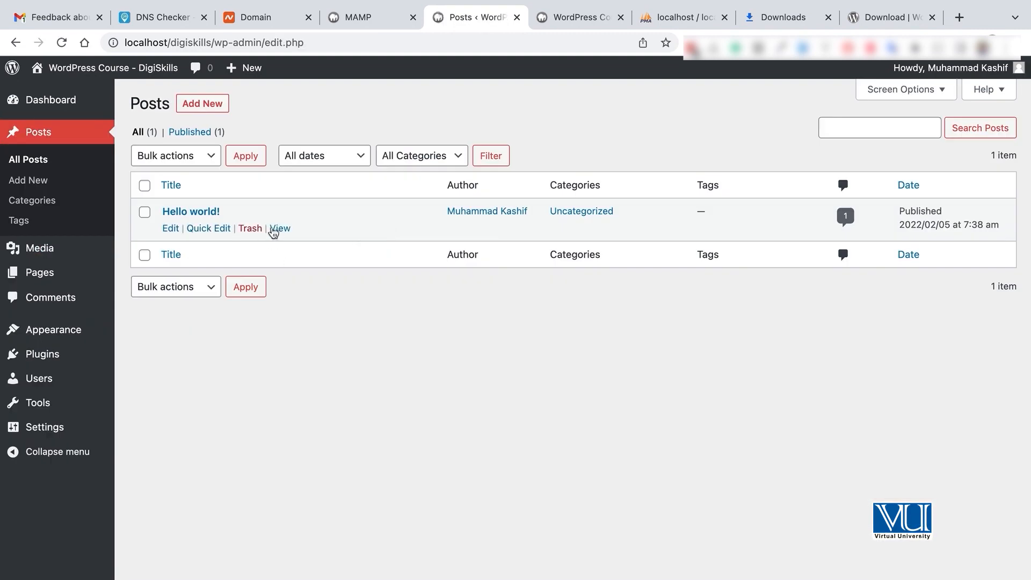
ctrl+click(279, 228)
click(615, 17)
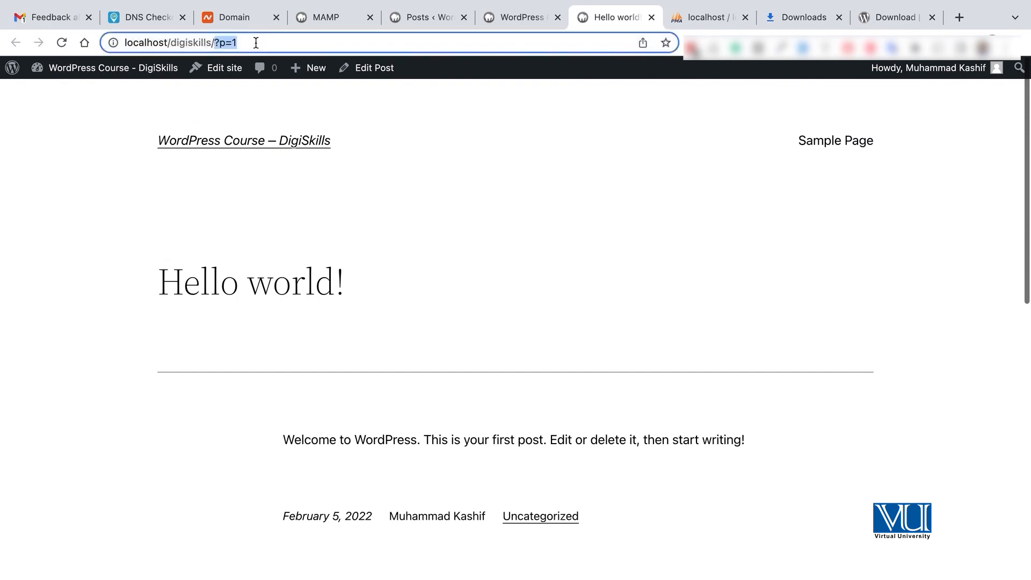
scroll(463, 325, down, 5)
scroll(463, 325, up, 5)
scroll(463, 325, down, 6)
scroll(463, 325, down, 5)
scroll(463, 325, up, 10)
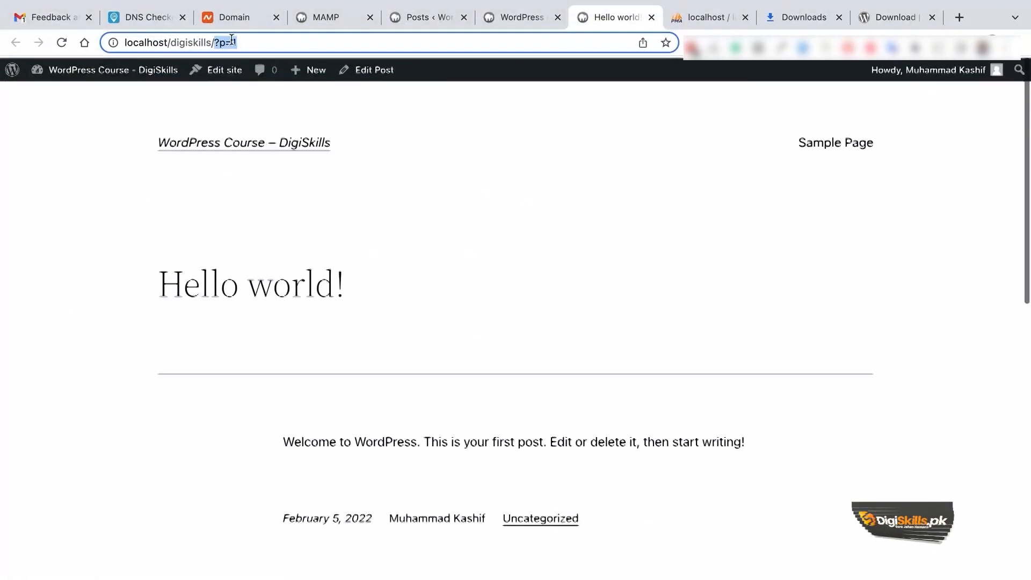
Look over the home page and MAMP tabs, then return to Permalink Settings
click(498, 18)
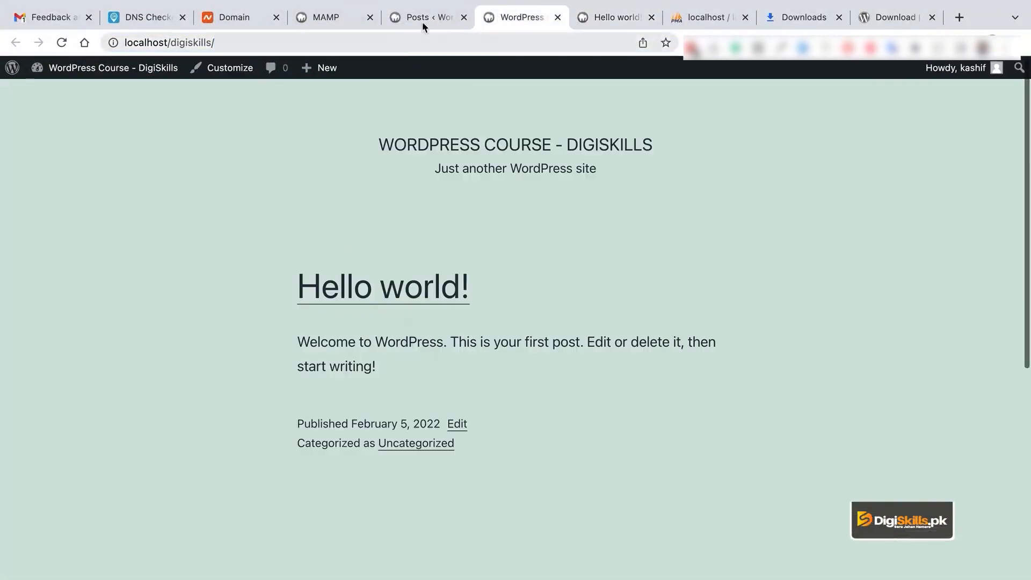
click(422, 22)
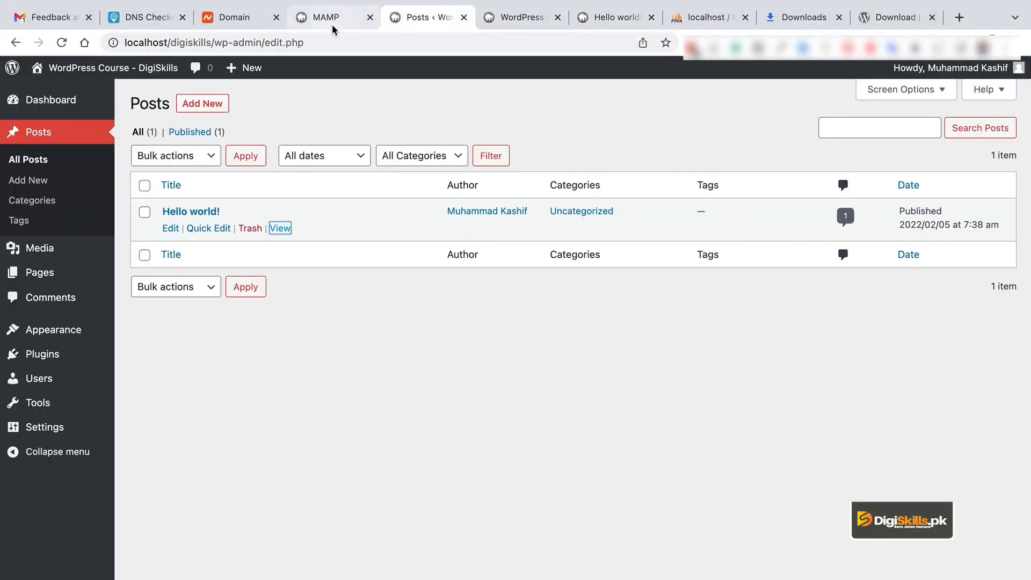
click(332, 25)
click(402, 19)
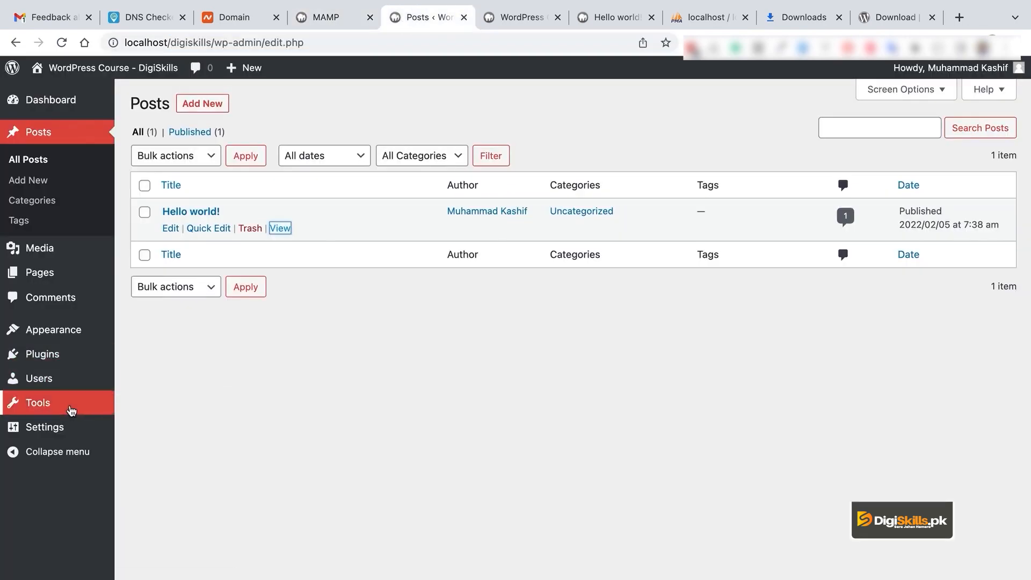
mouse_move(64, 427)
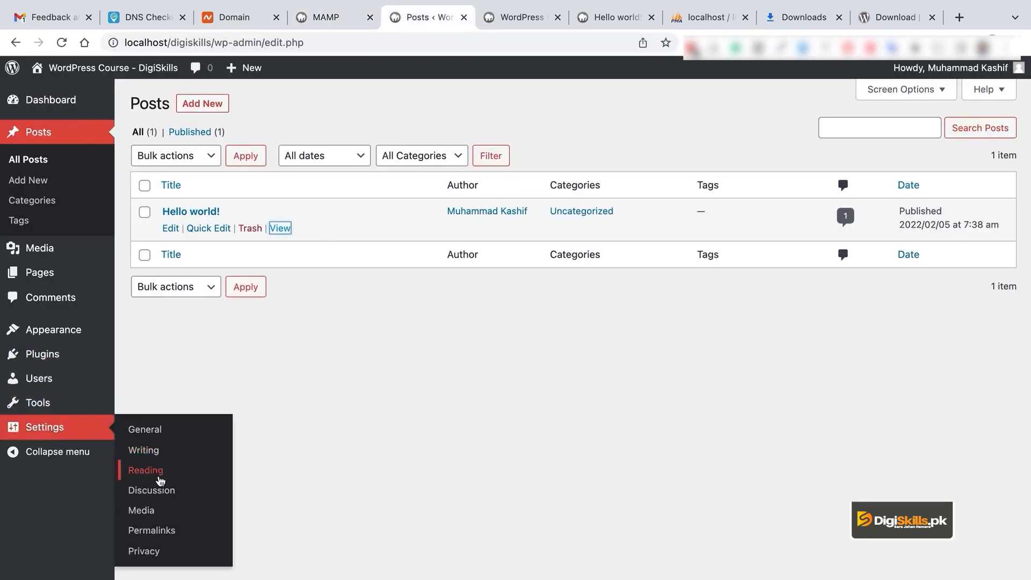
click(168, 531)
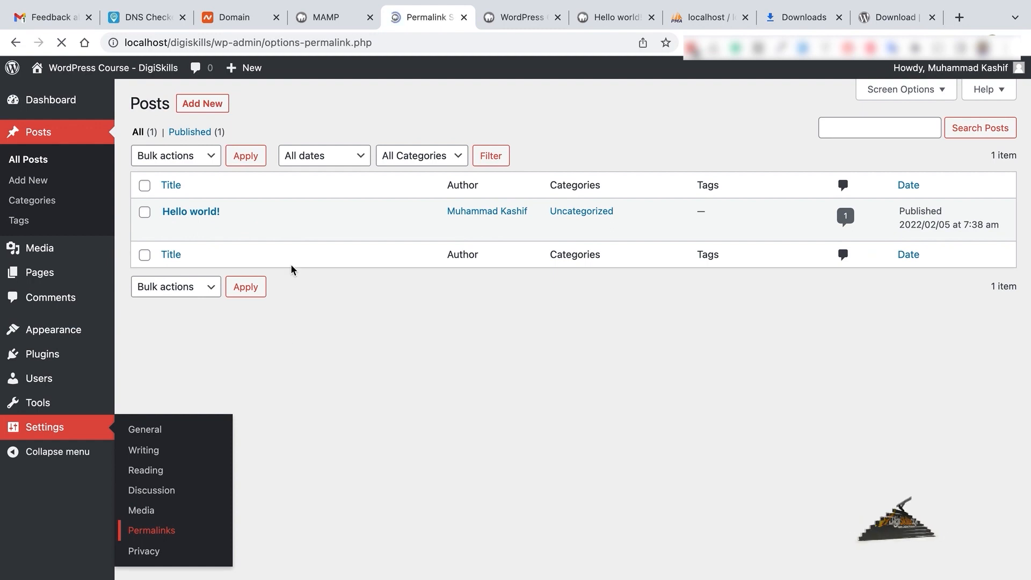
Apply Post name permalinks and compare Hello world!'s new /hello-world/ URL with the ?p=1 one
click(172, 382)
scroll(306, 483, down, 2)
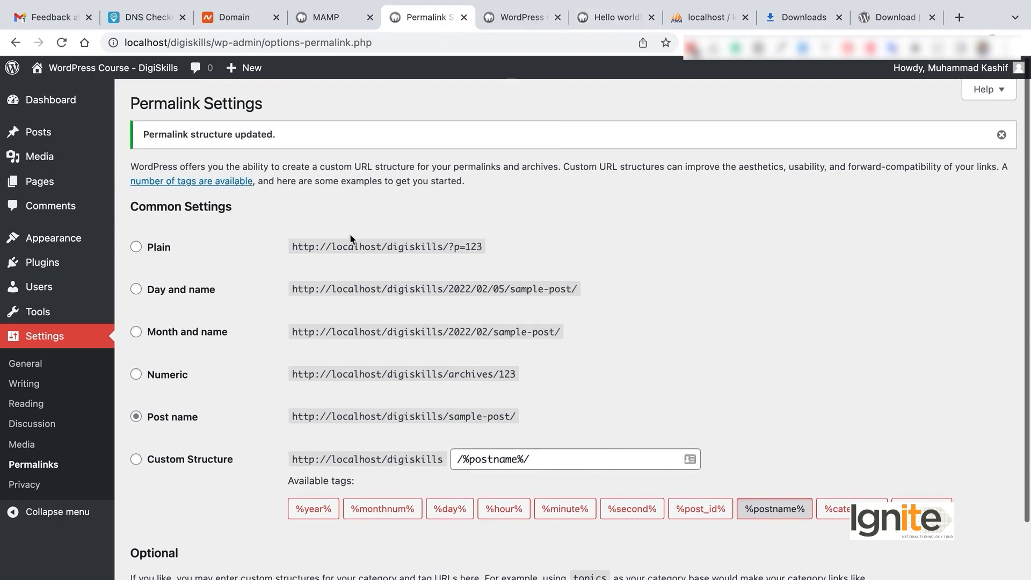
mouse_move(81, 132)
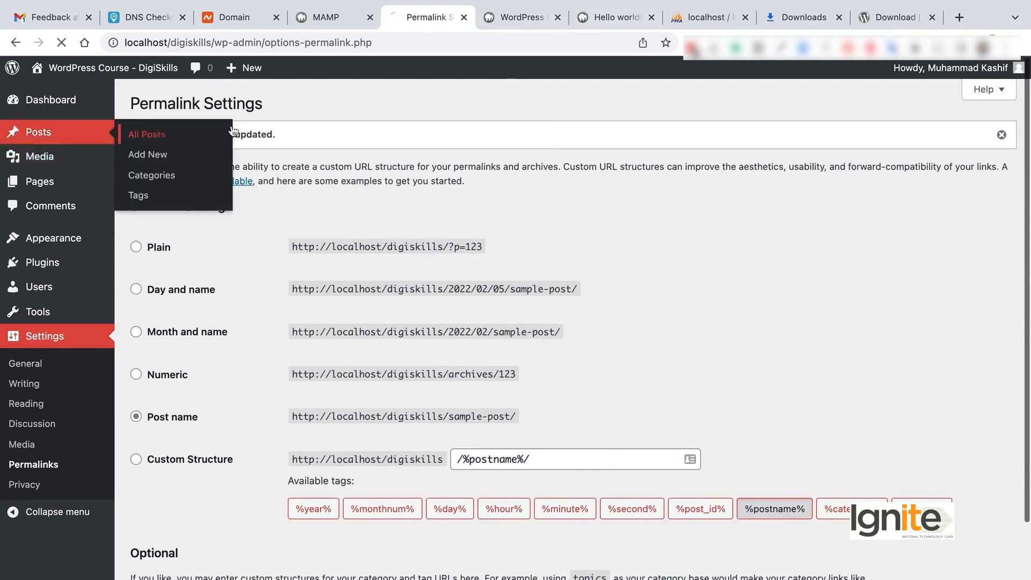
super+click(280, 229)
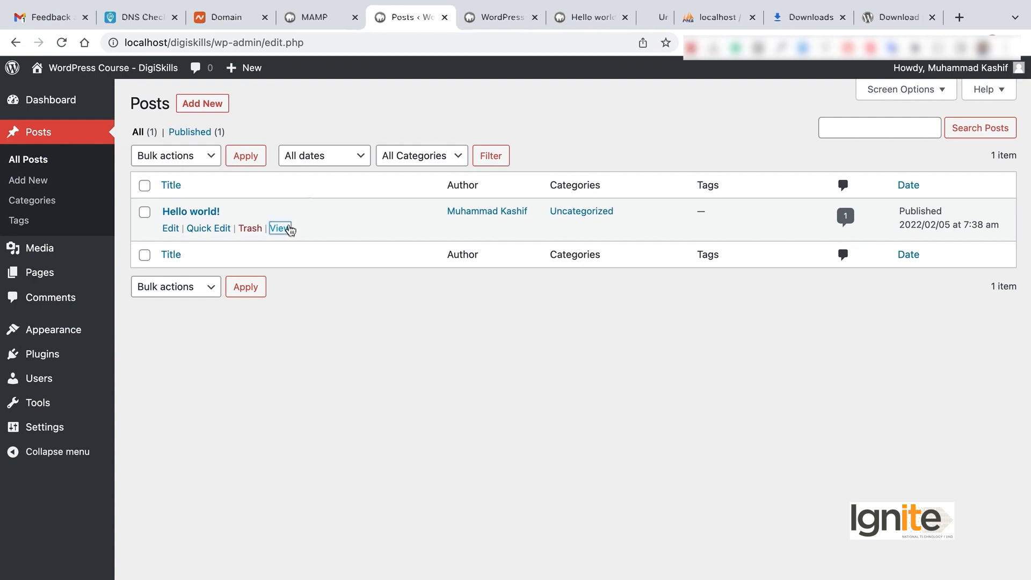
click(658, 17)
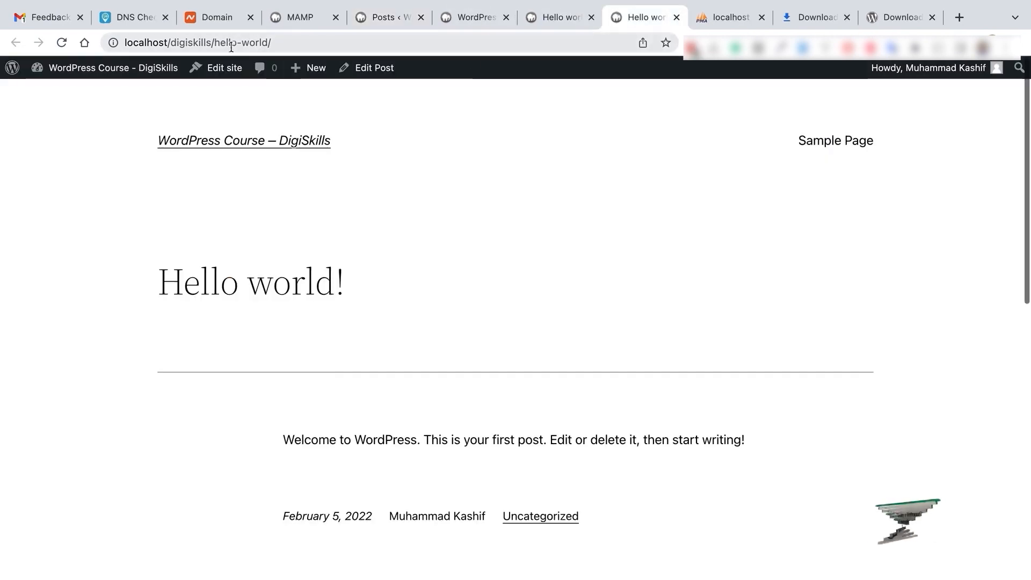
drag(220, 43, 275, 43)
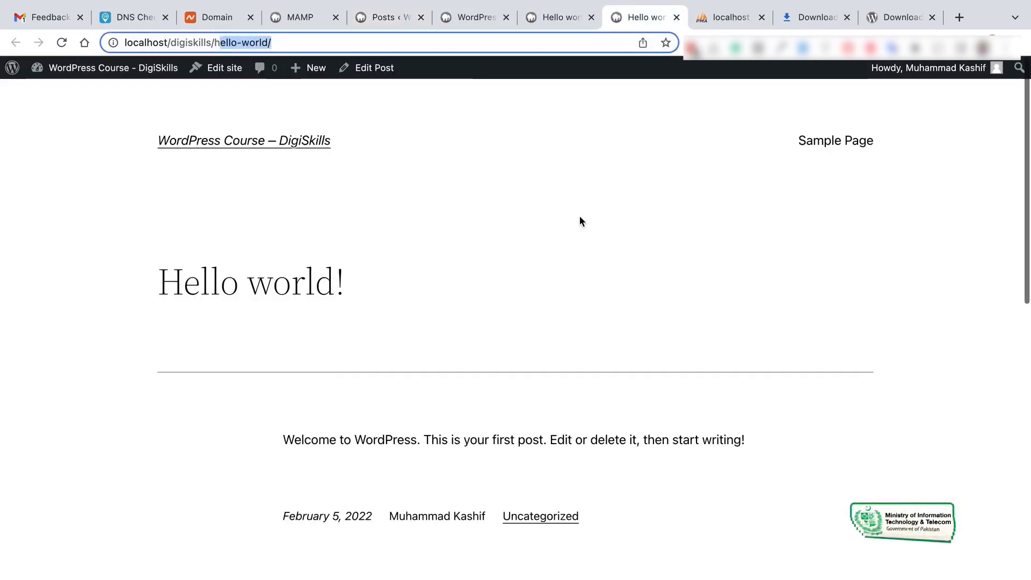
click(558, 19)
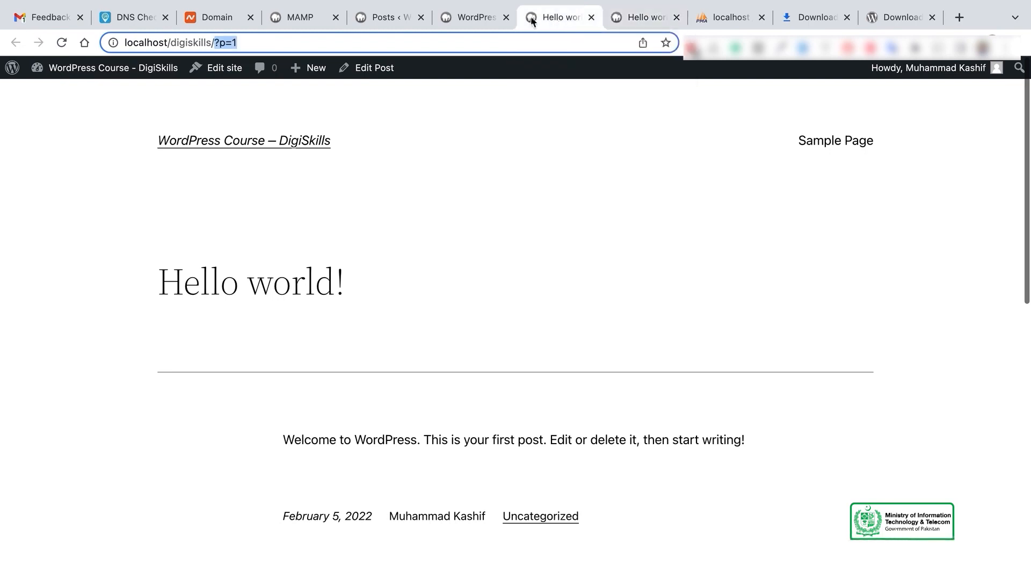
click(387, 19)
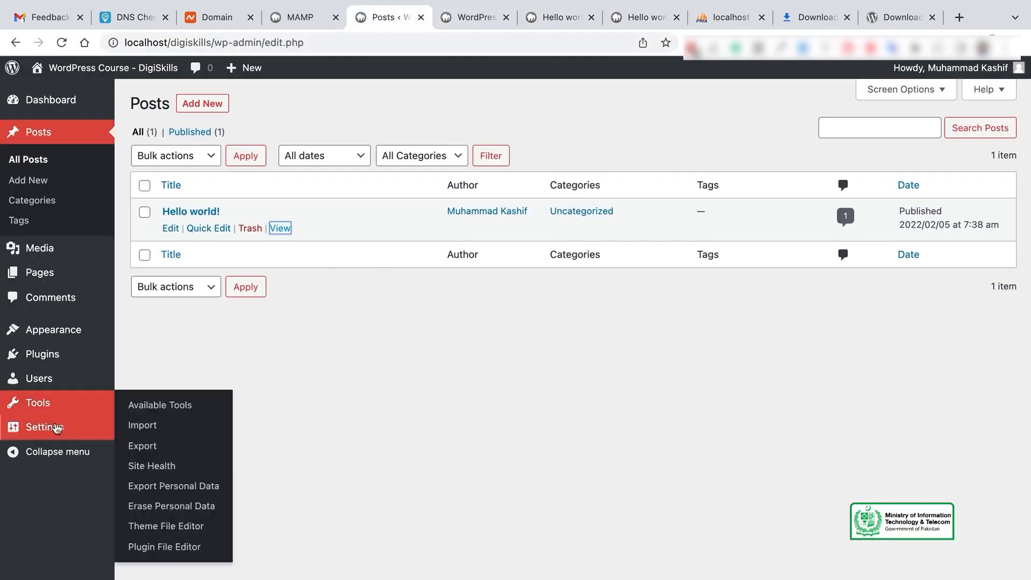
mouse_move(76, 442)
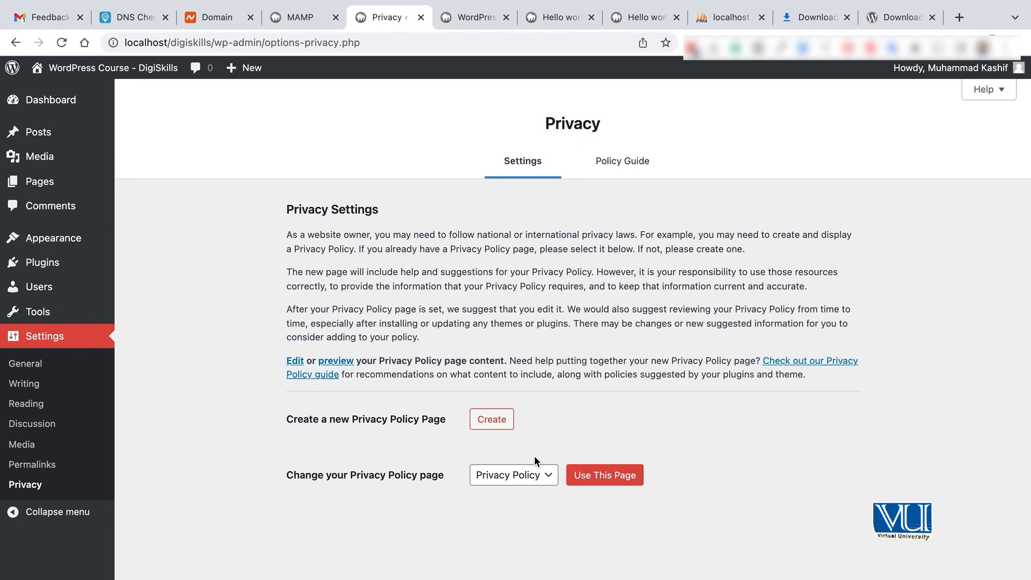
Keep Privacy Policy selected as the site's privacy policy page
click(543, 480)
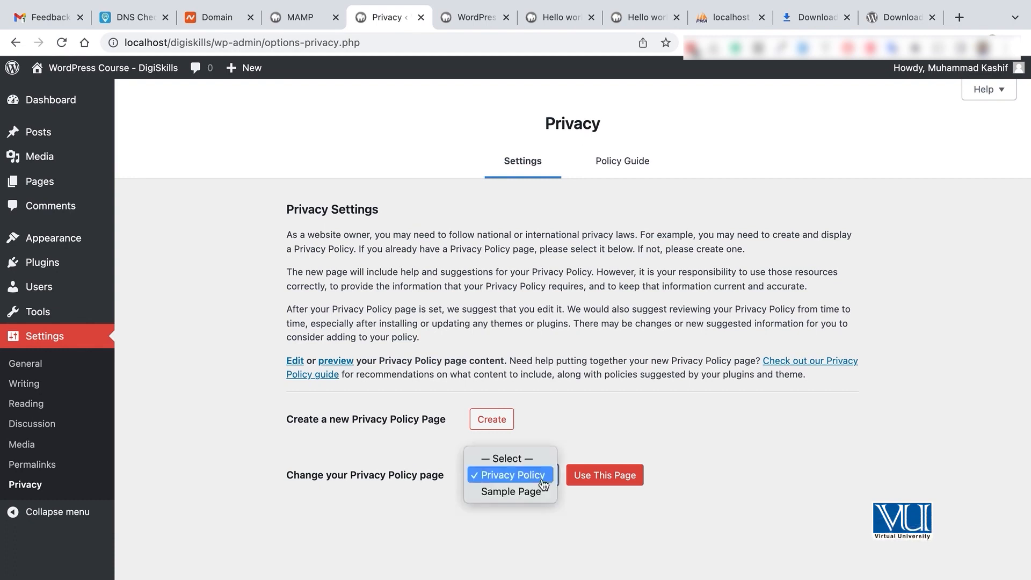
click(596, 442)
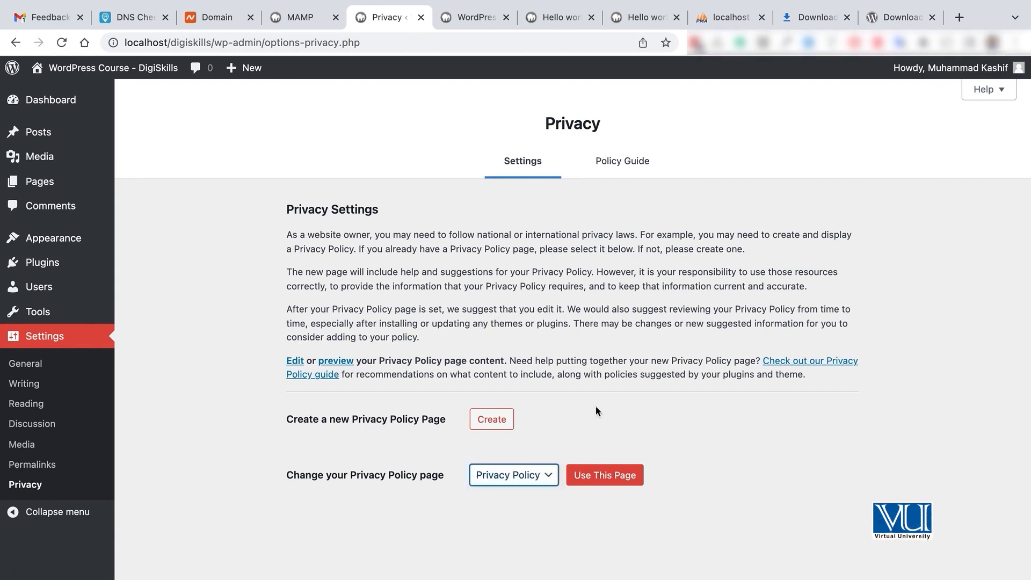